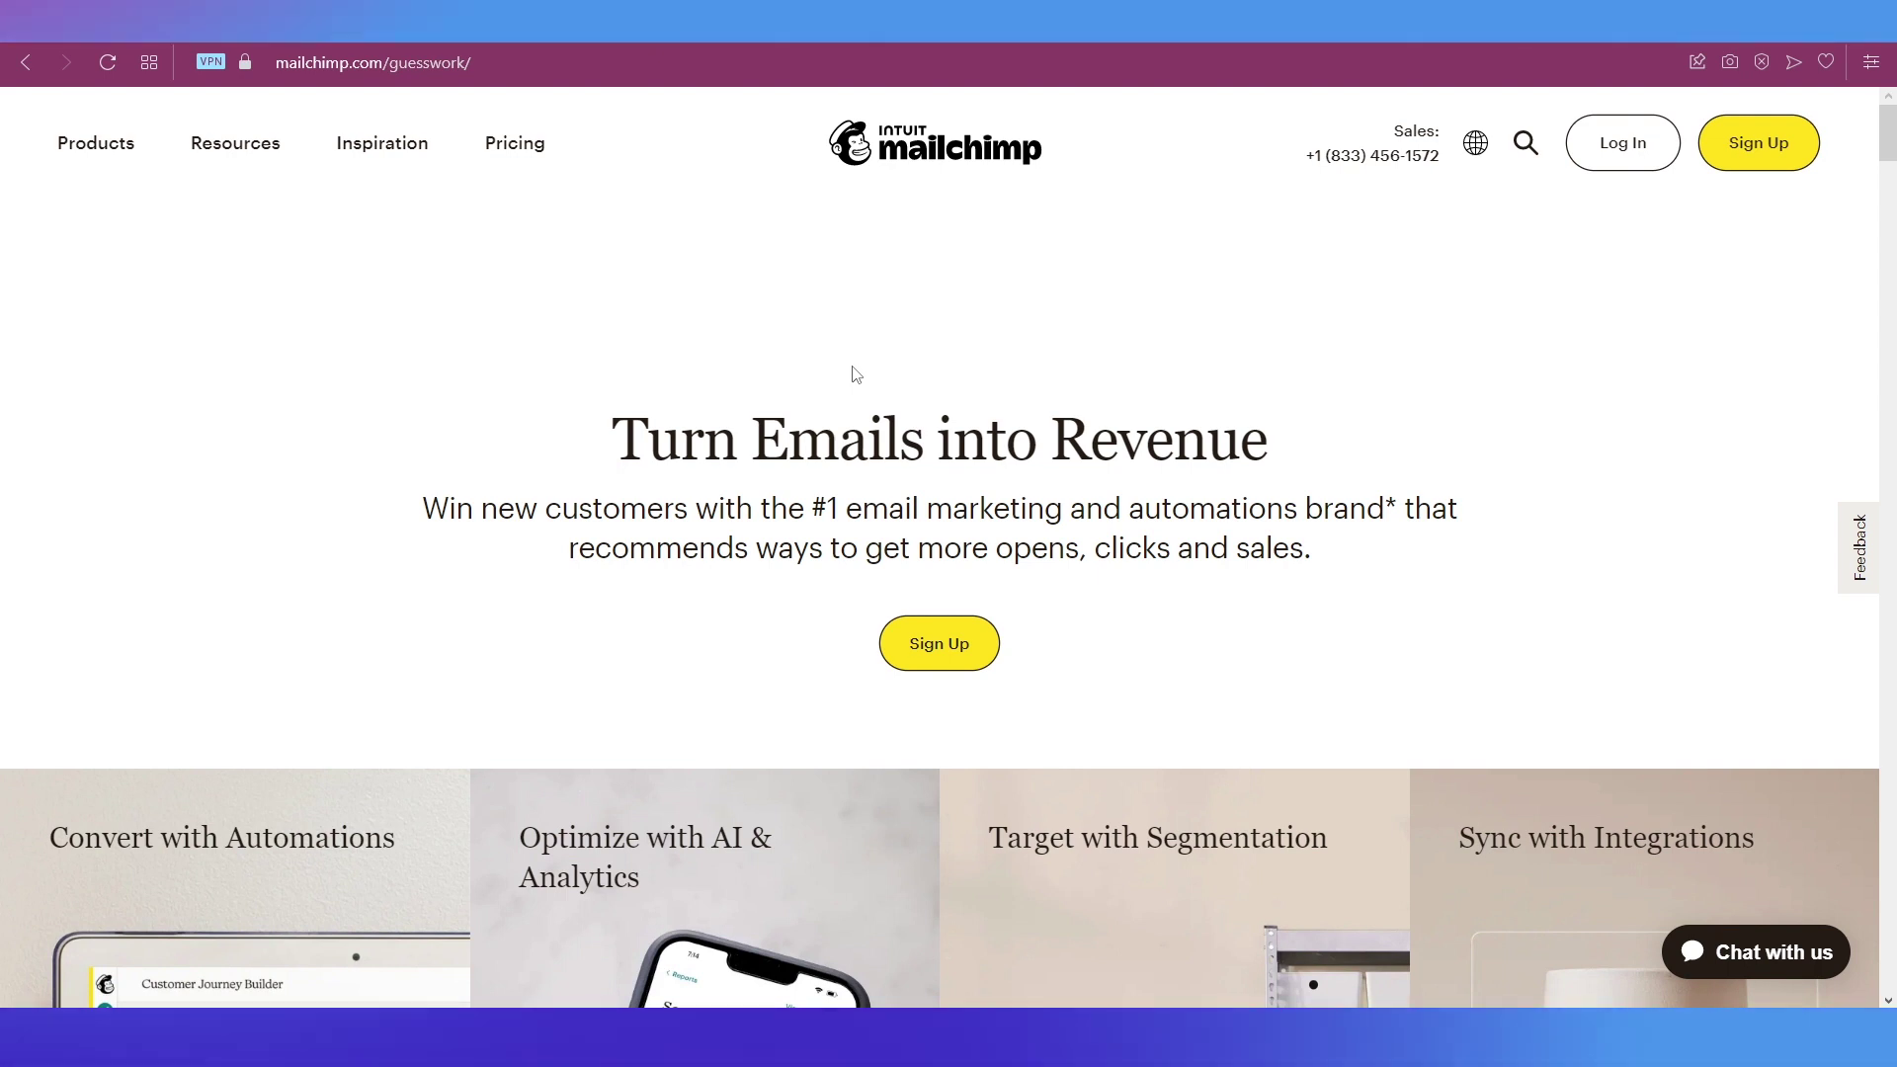
# Scroll down the Mailchimp homepage below the 'Turn Emails into Revenue' introduction.
pyautogui.scroll(-1, 855, 374)
pyautogui.scroll(-1, 855, 373)
pyautogui.scroll(-1, 856, 374)
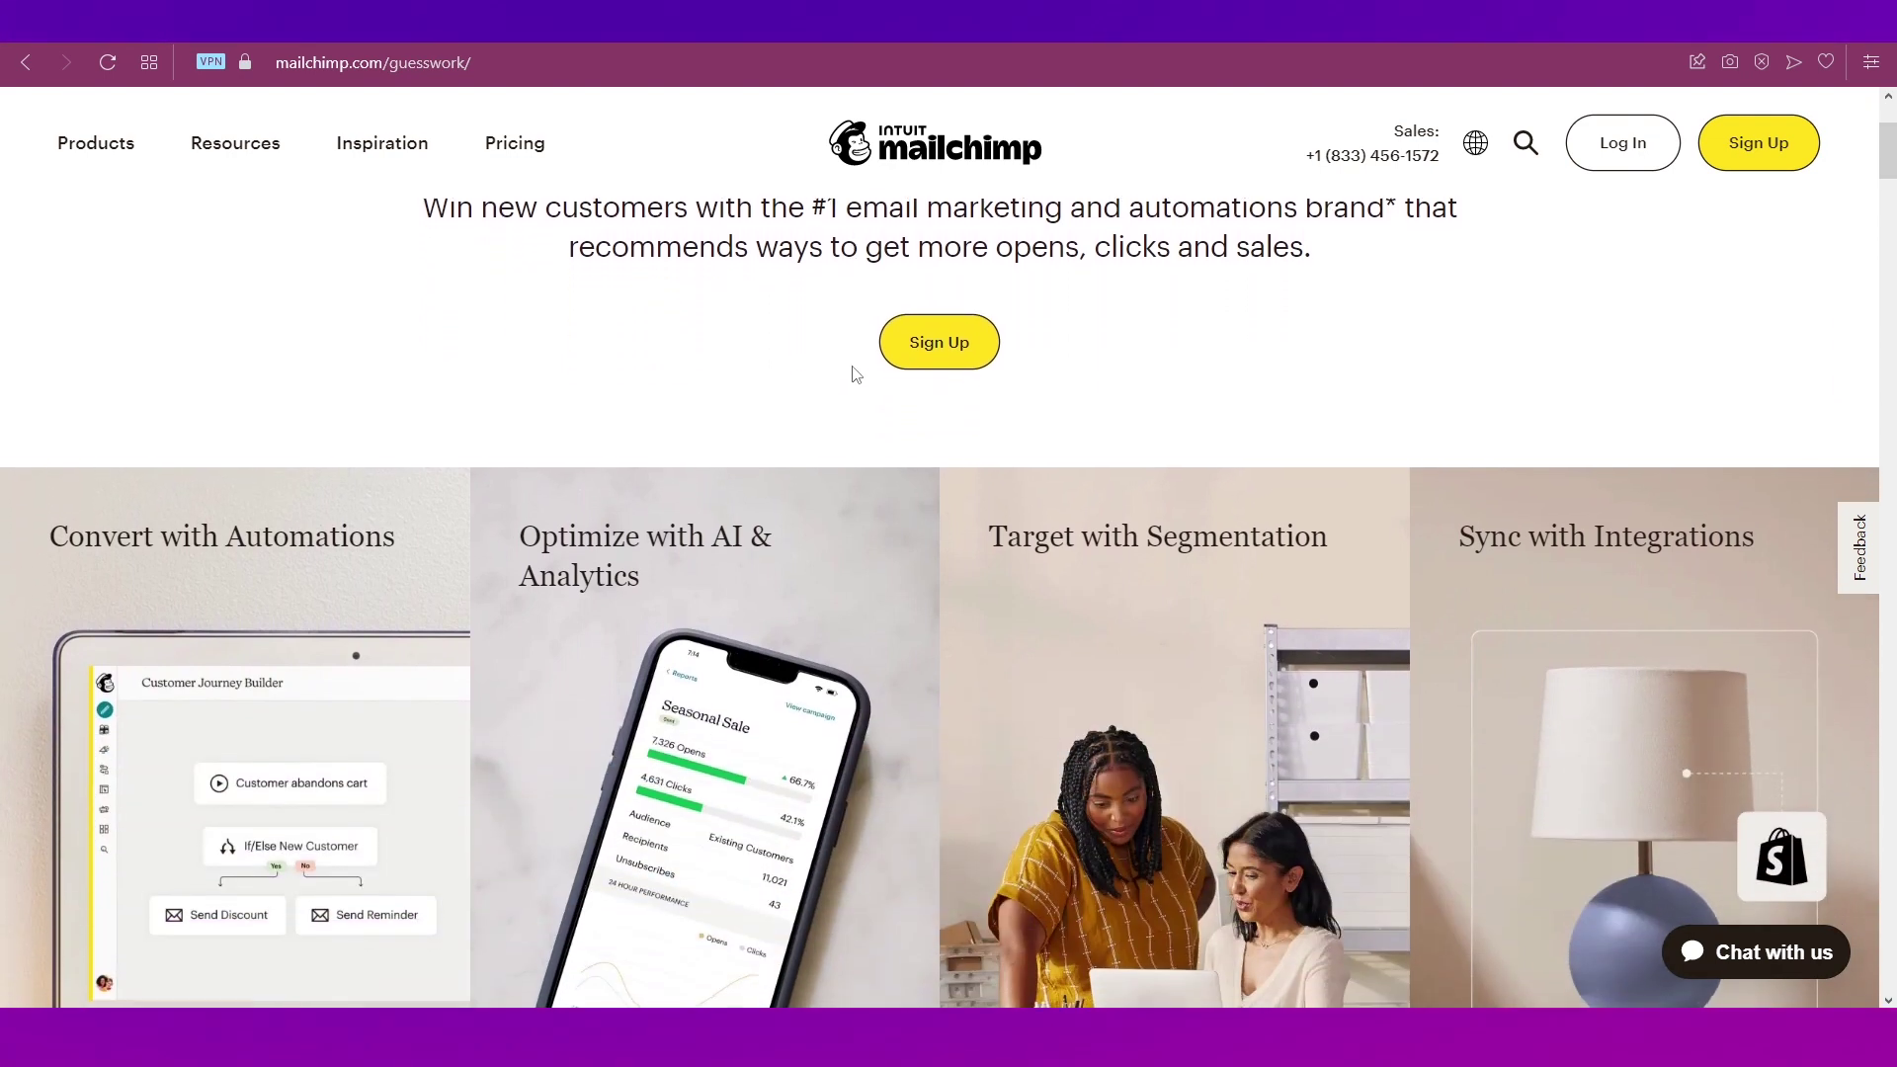
pyautogui.scroll(-1, 855, 373)
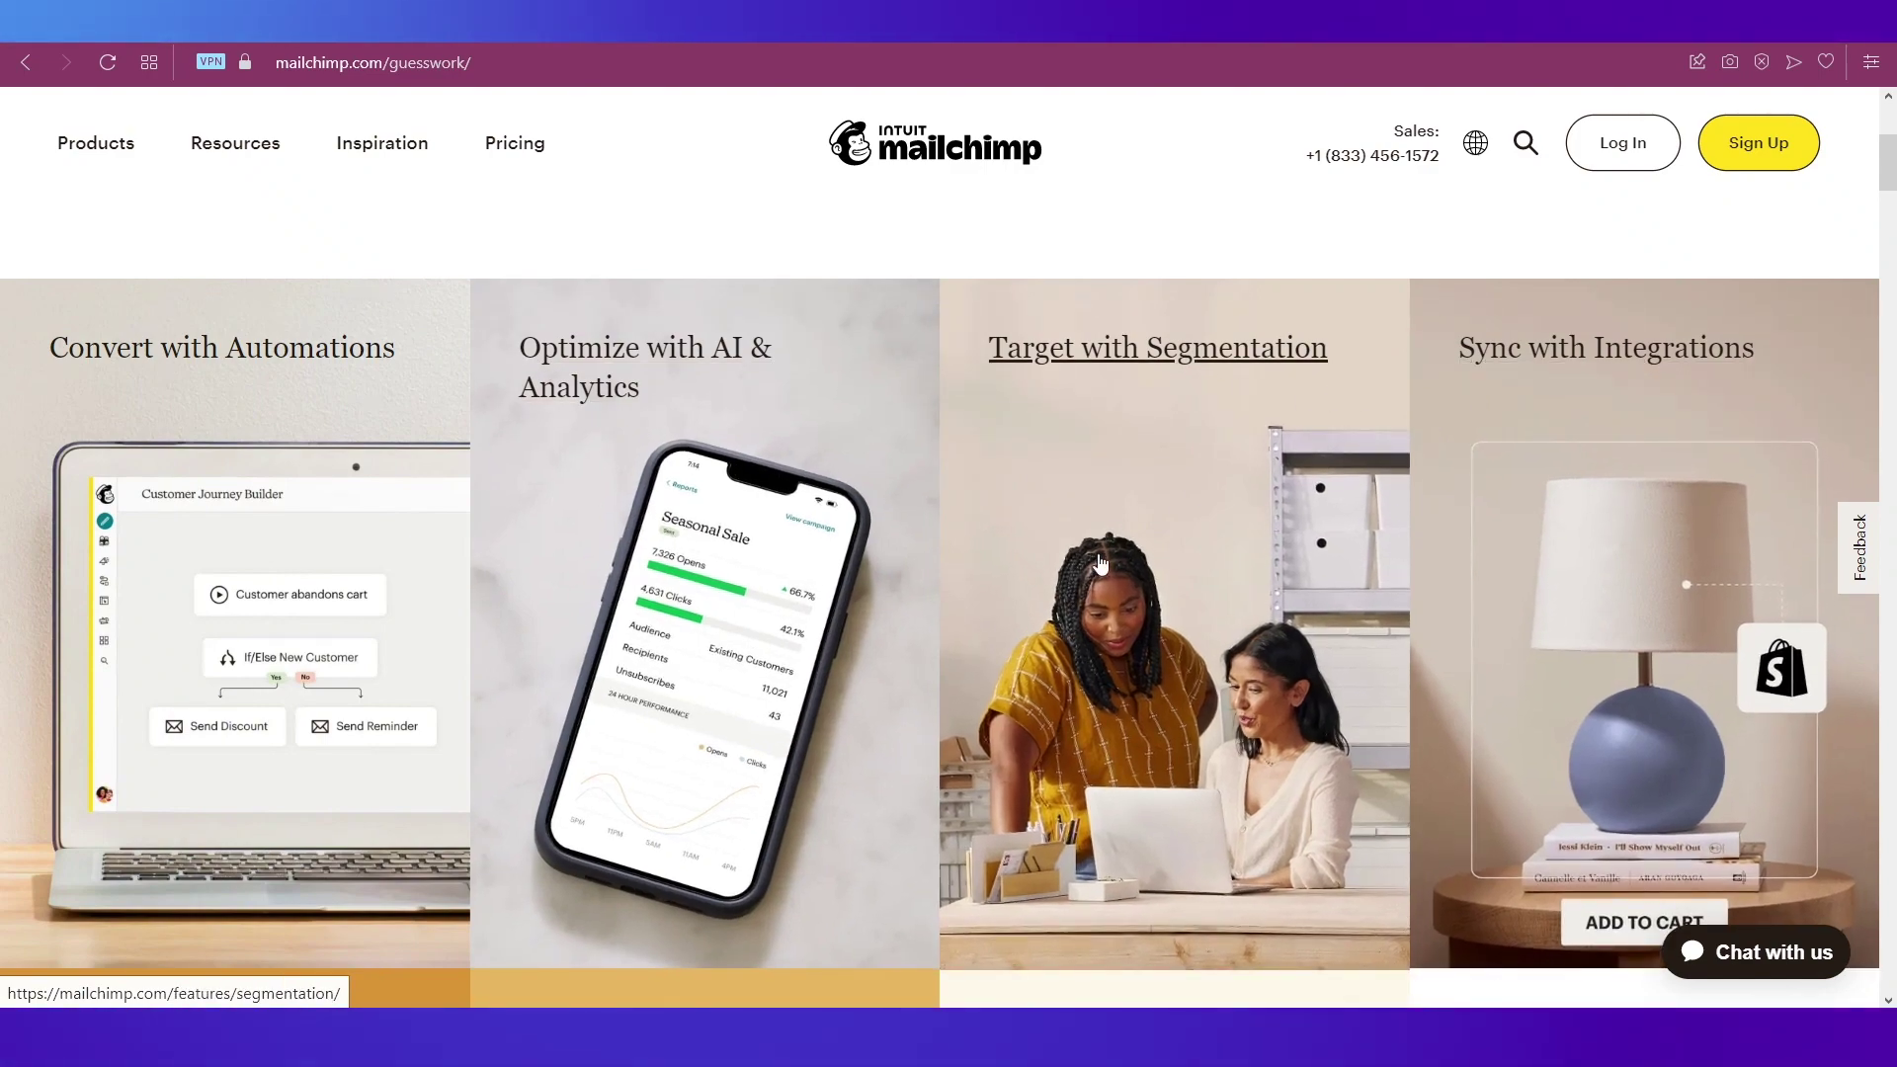
pyautogui.scroll(-8, 1099, 563)
pyautogui.scroll(-3, 1099, 563)
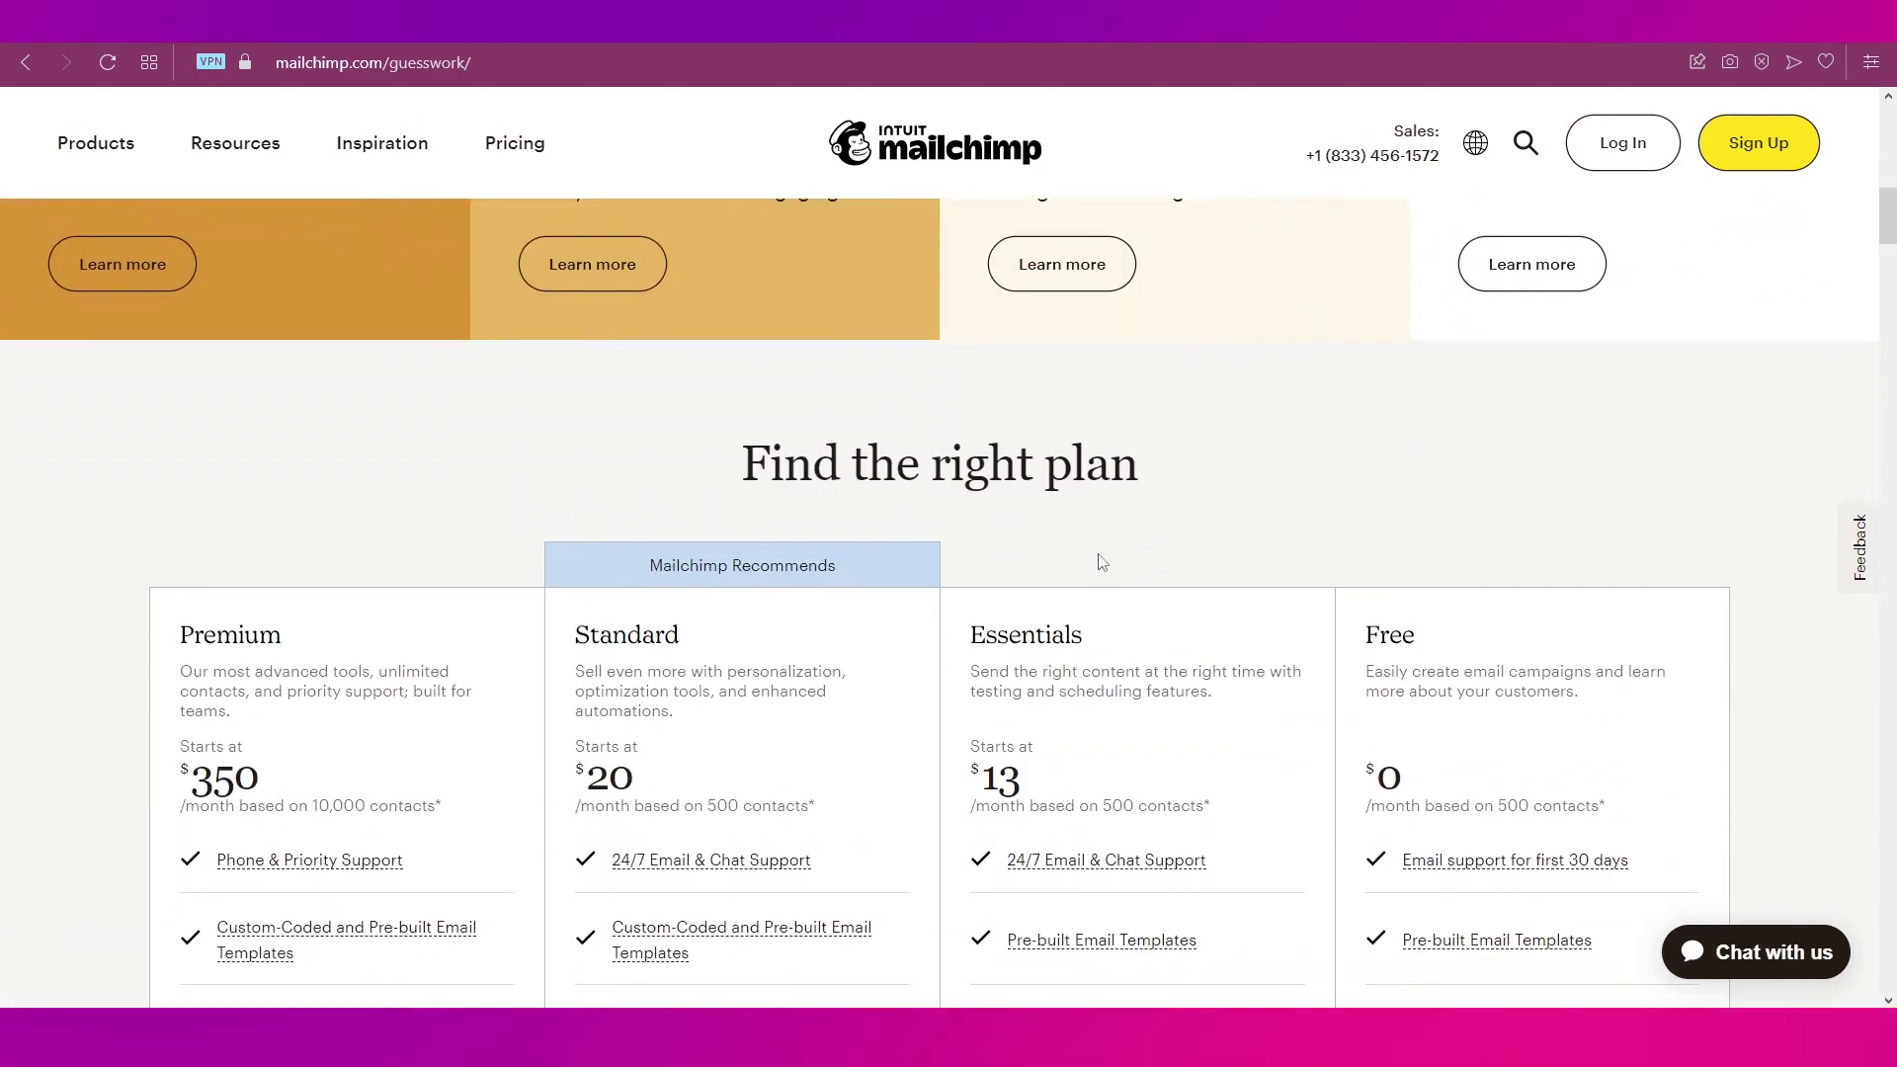
pyautogui.scroll(-2, 1102, 563)
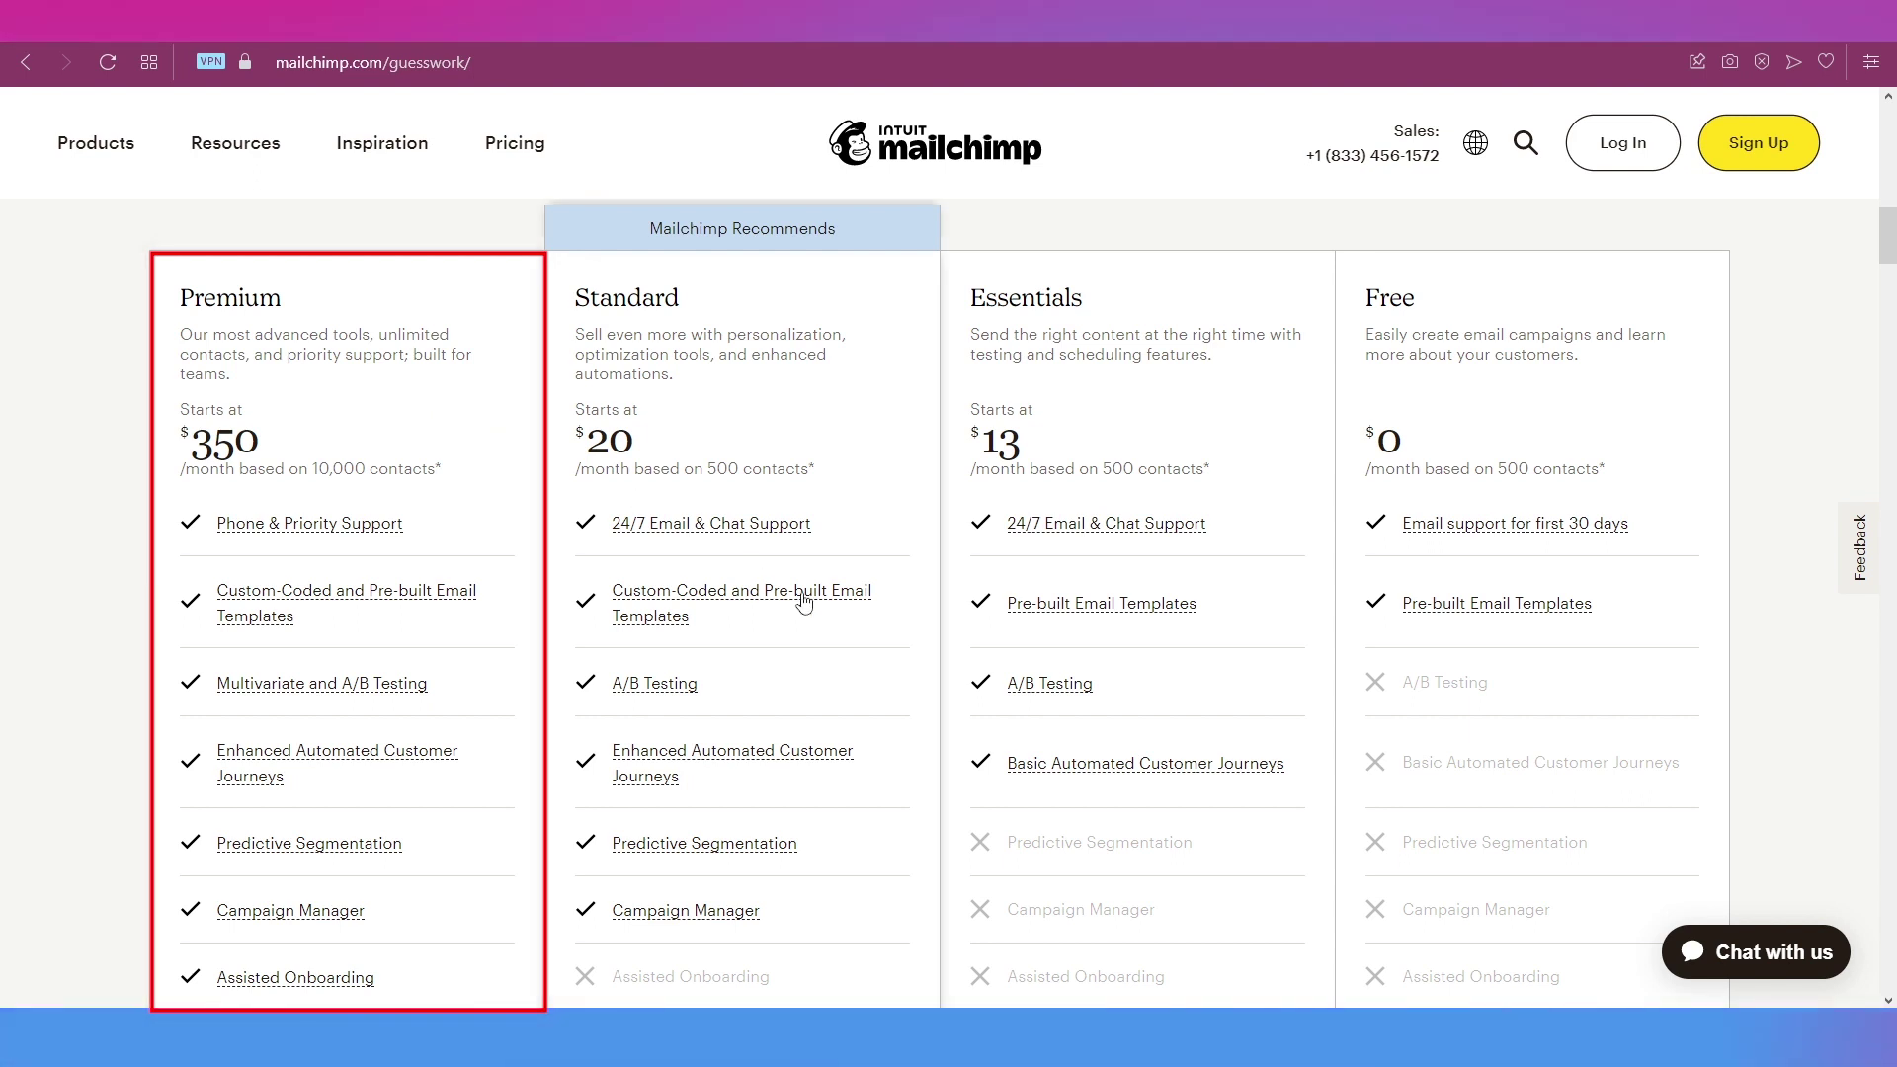
# Return to the top of the homepage and choose Sign Up Free under the Free plan.
pyautogui.scroll(-2, 911, 686)
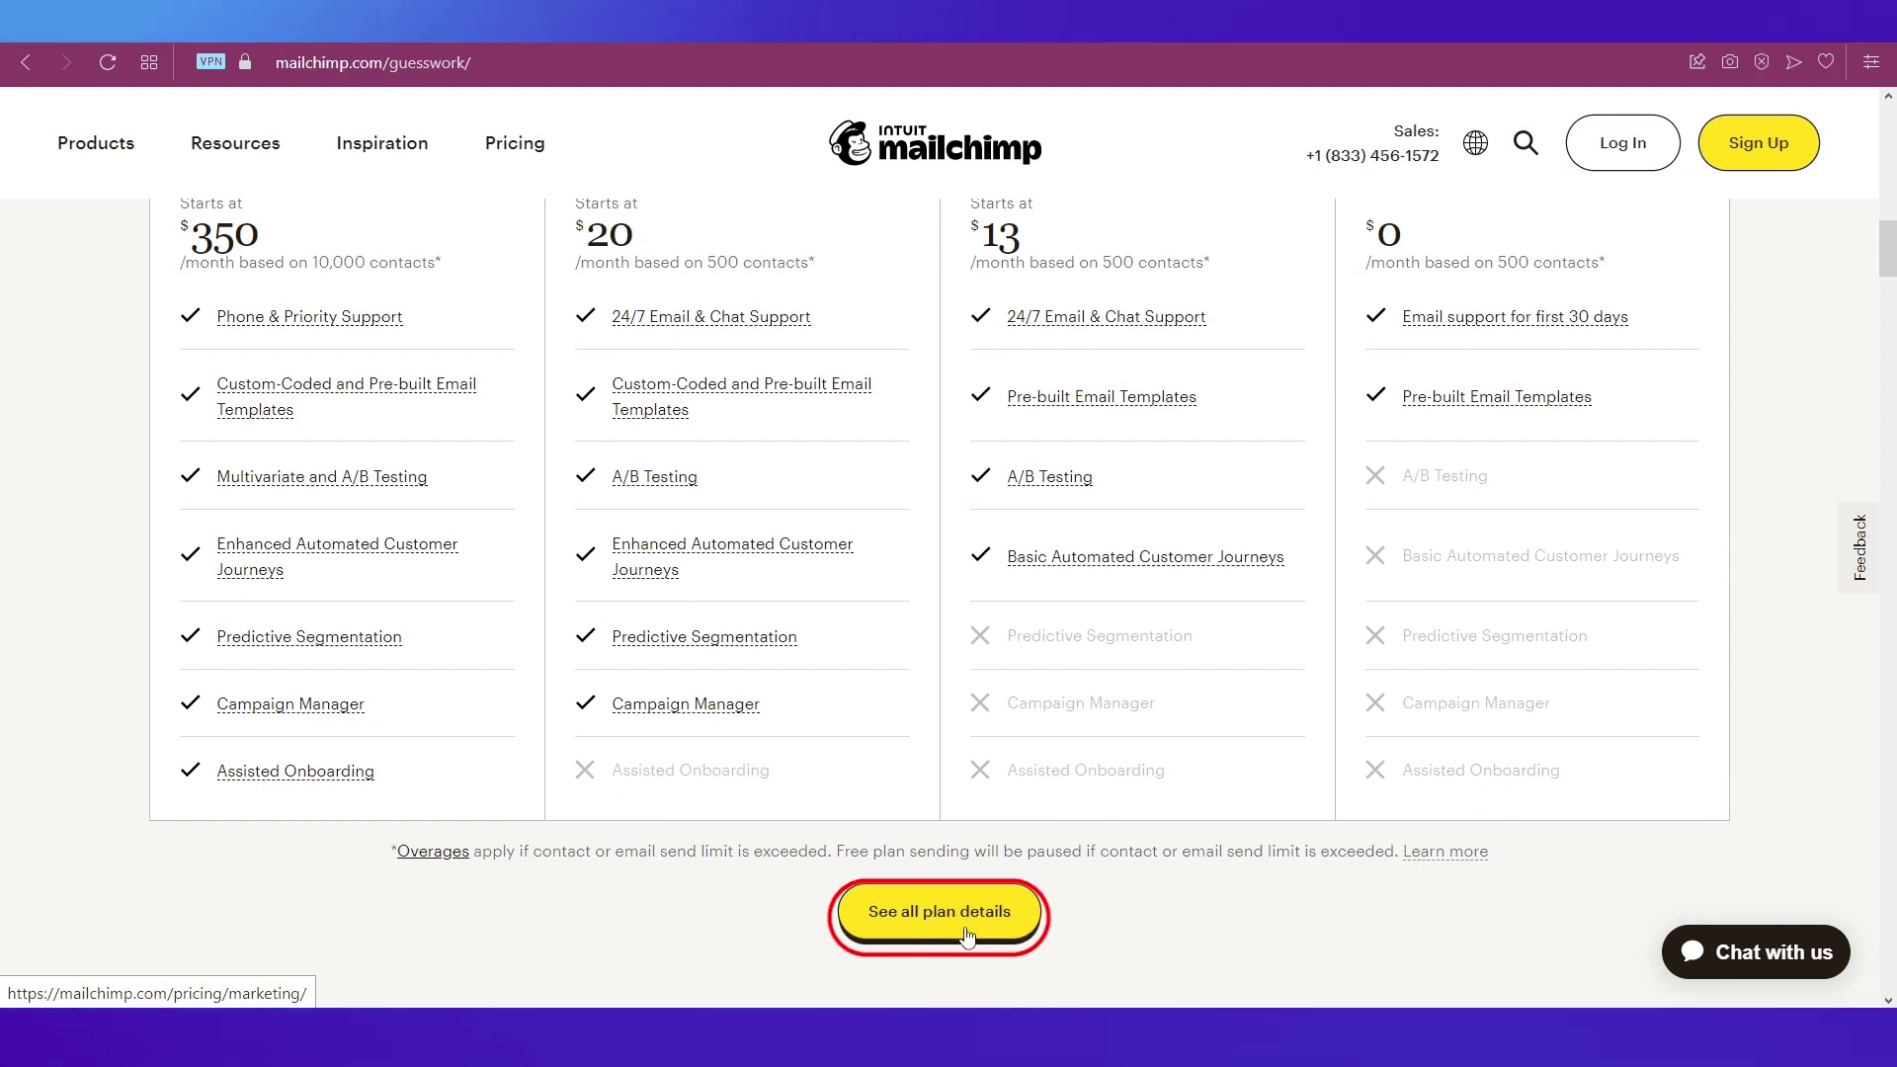
pyautogui.scroll(2, 901, 678)
pyautogui.scroll(5, 901, 677)
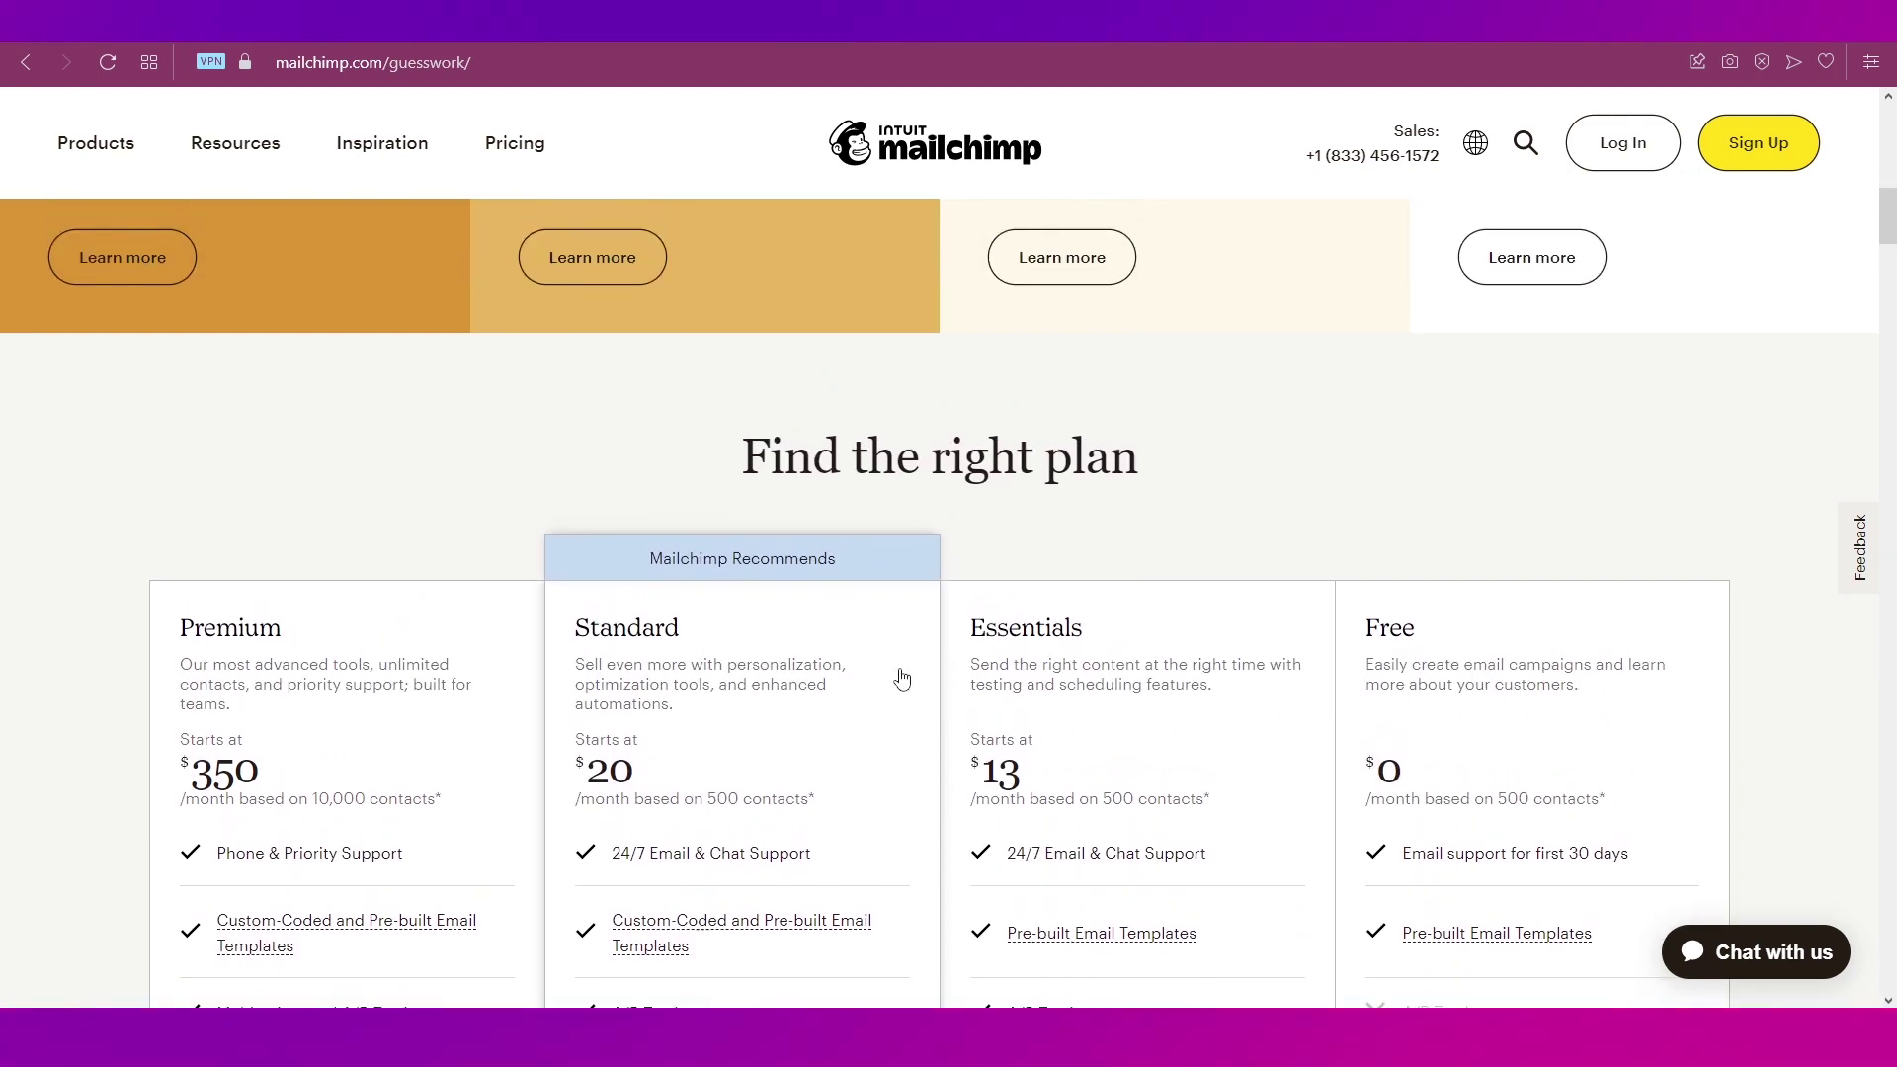
pyautogui.scroll(6, 901, 678)
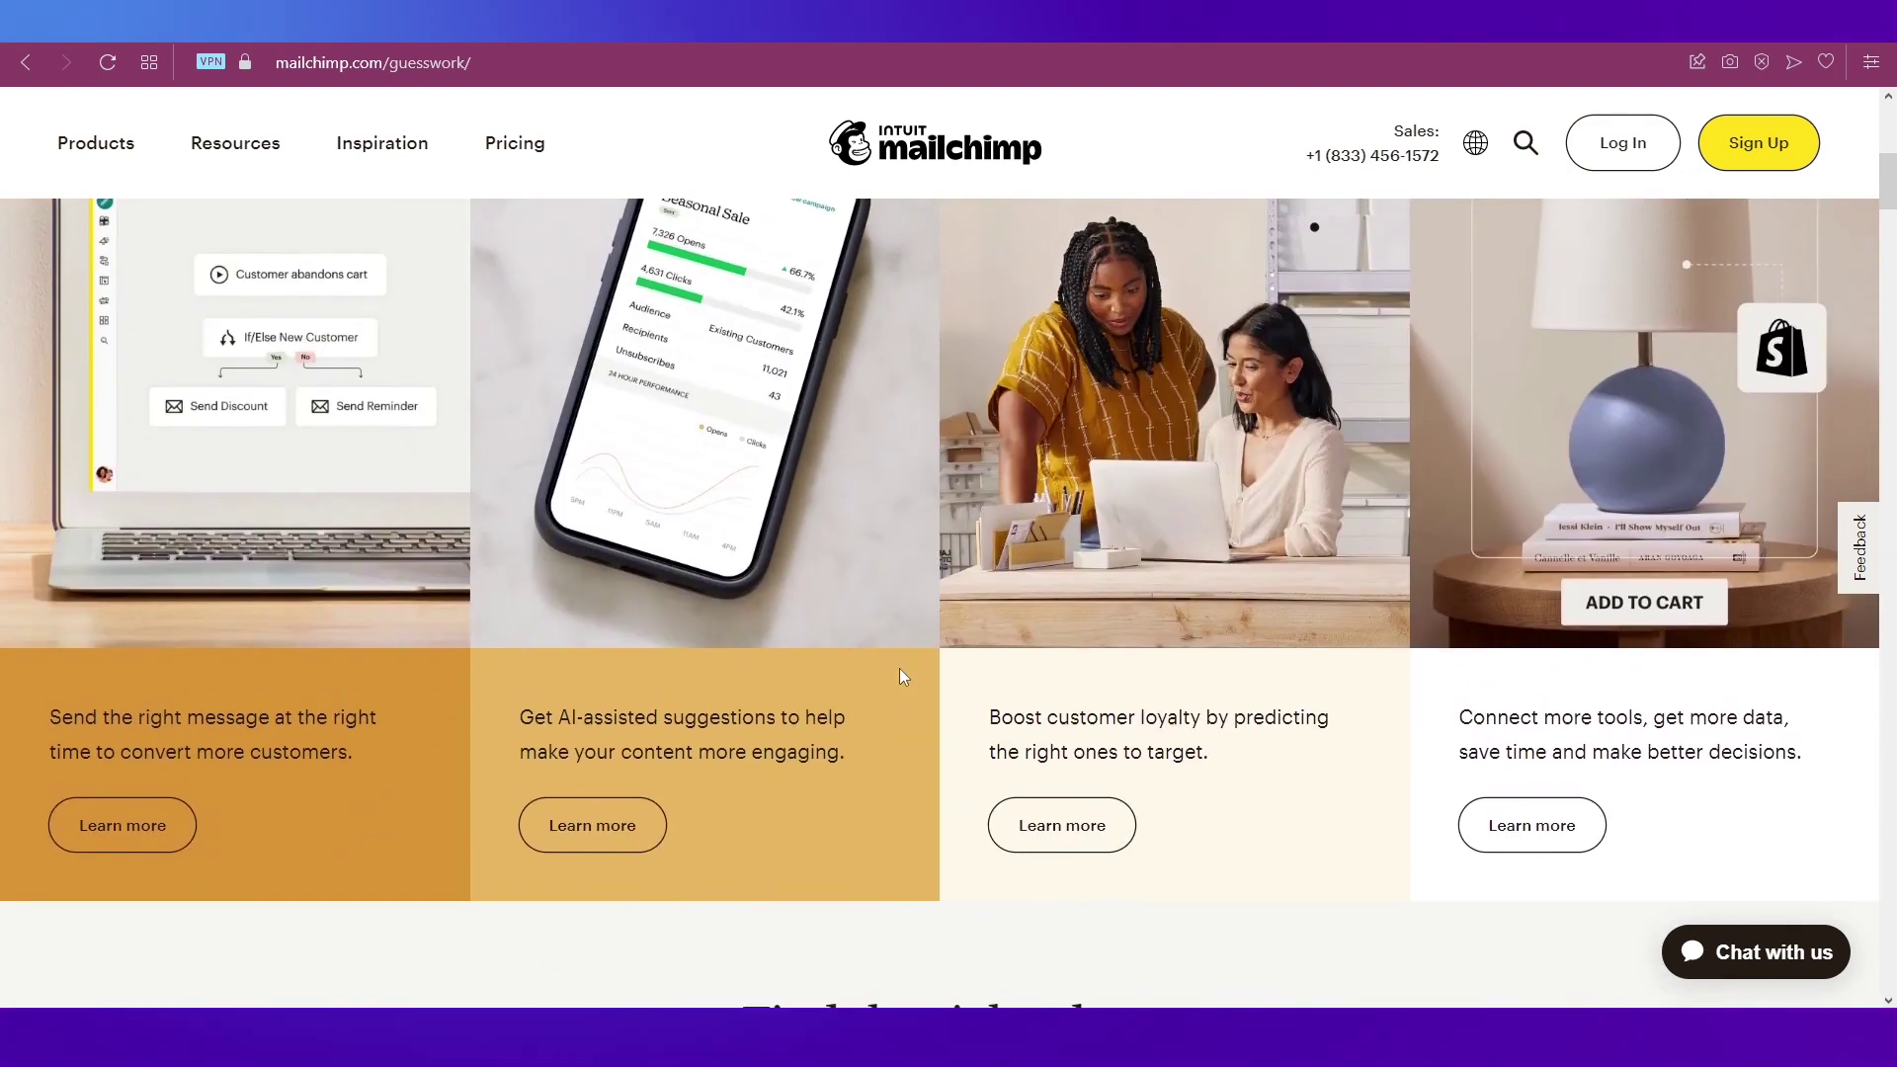
pyautogui.scroll(3, 901, 678)
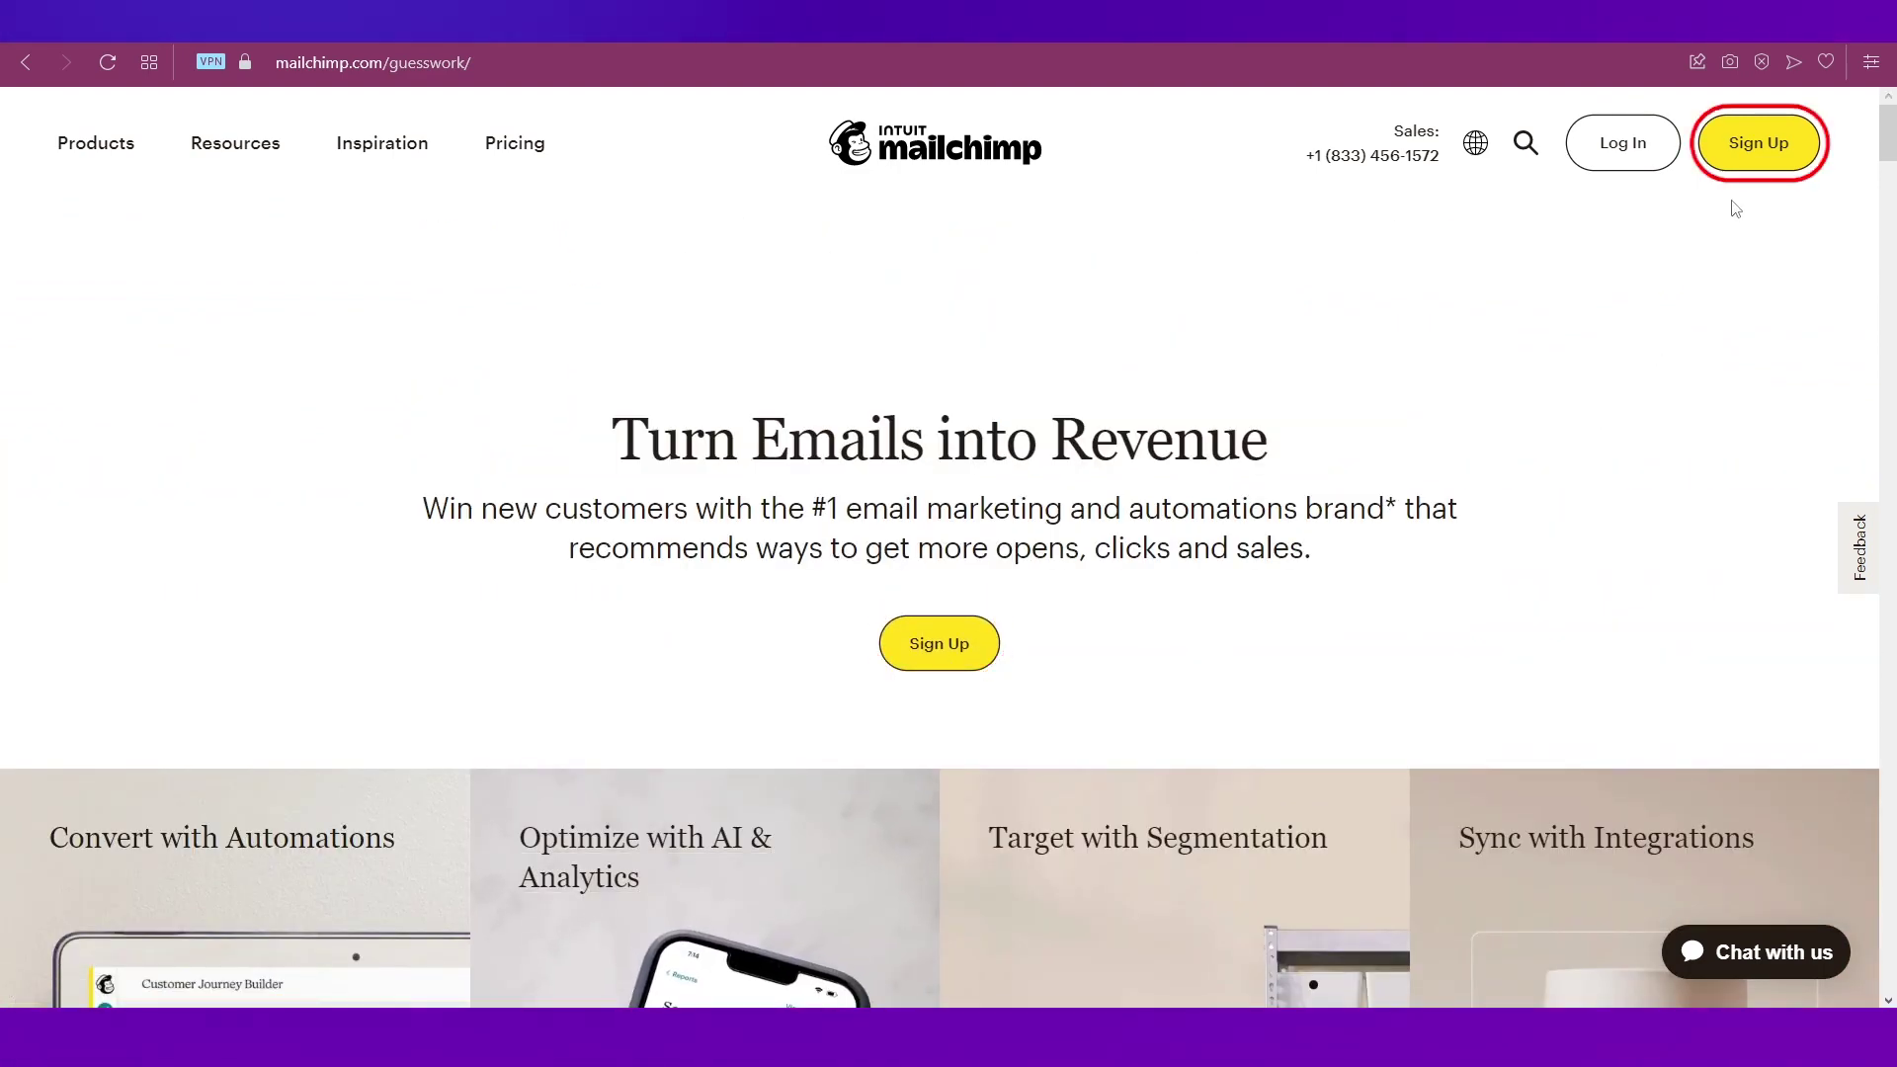
pyautogui.click(1753, 155)
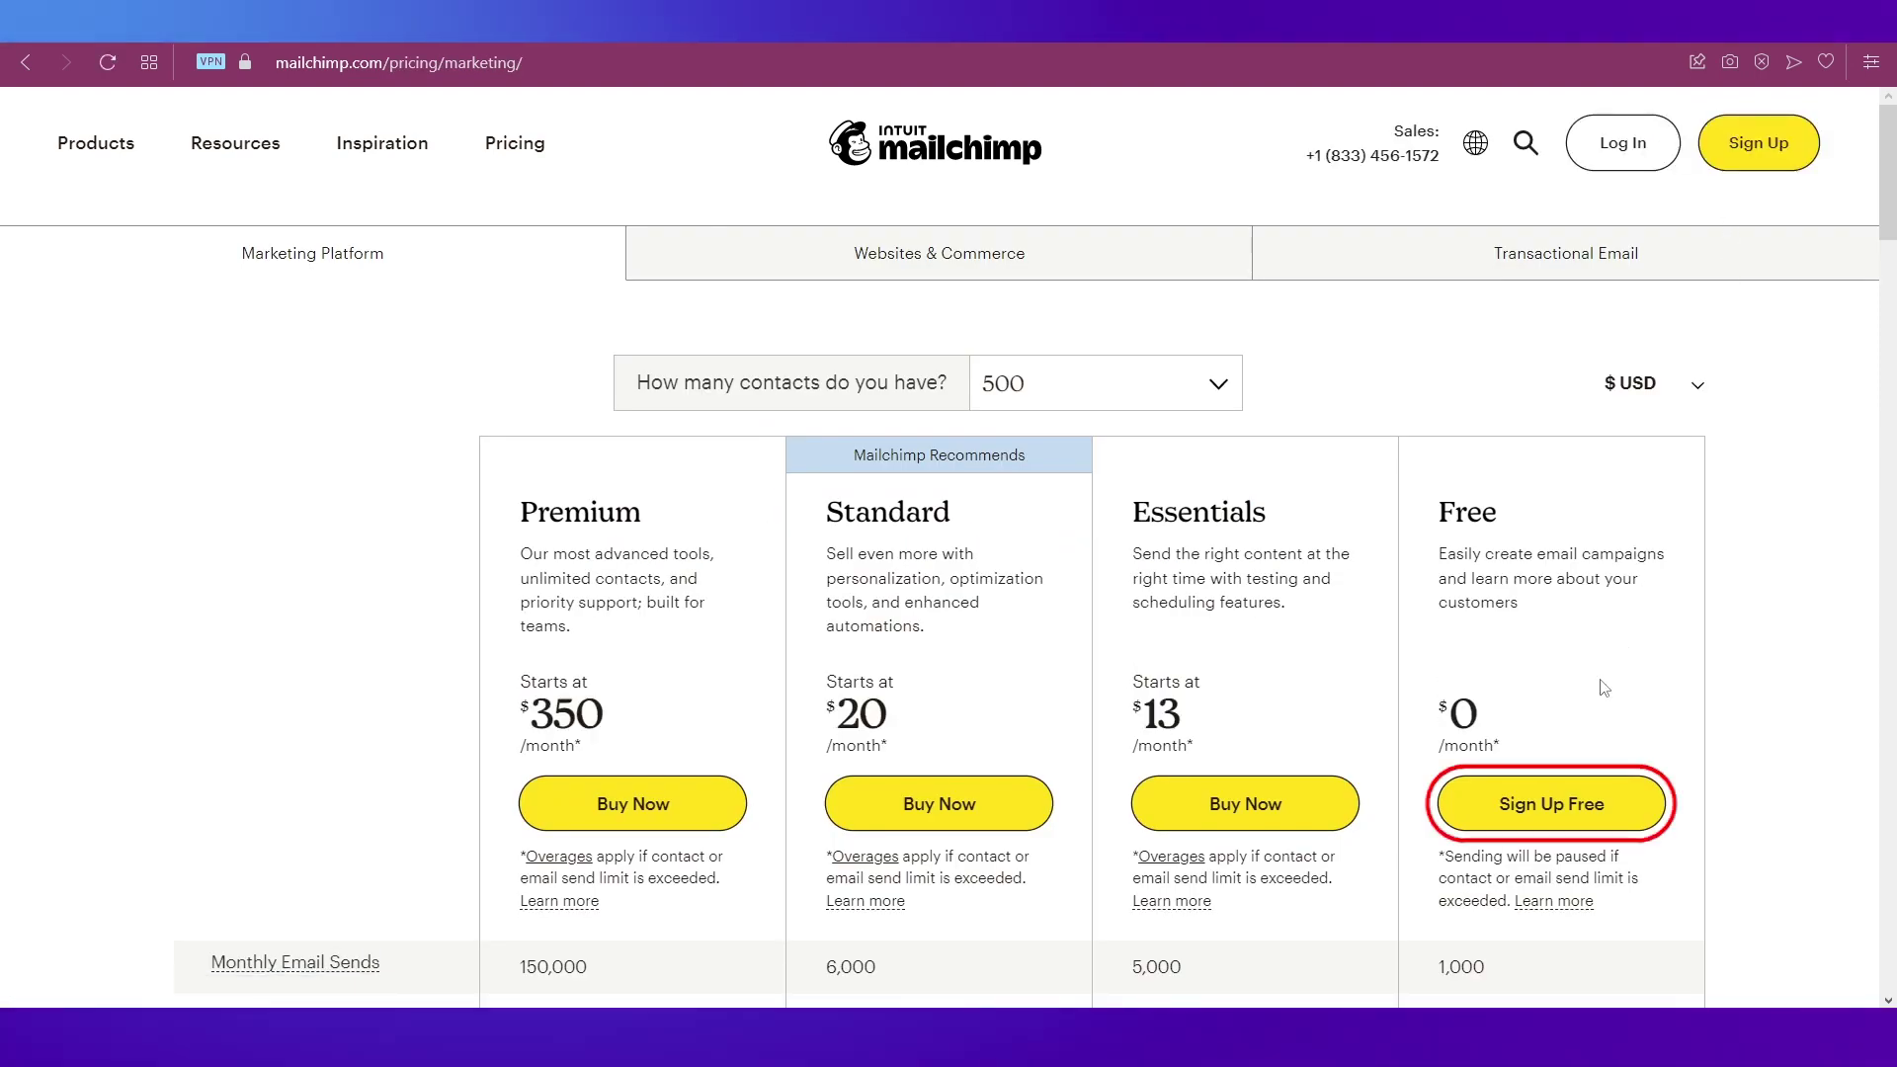
pyautogui.click(1548, 826)
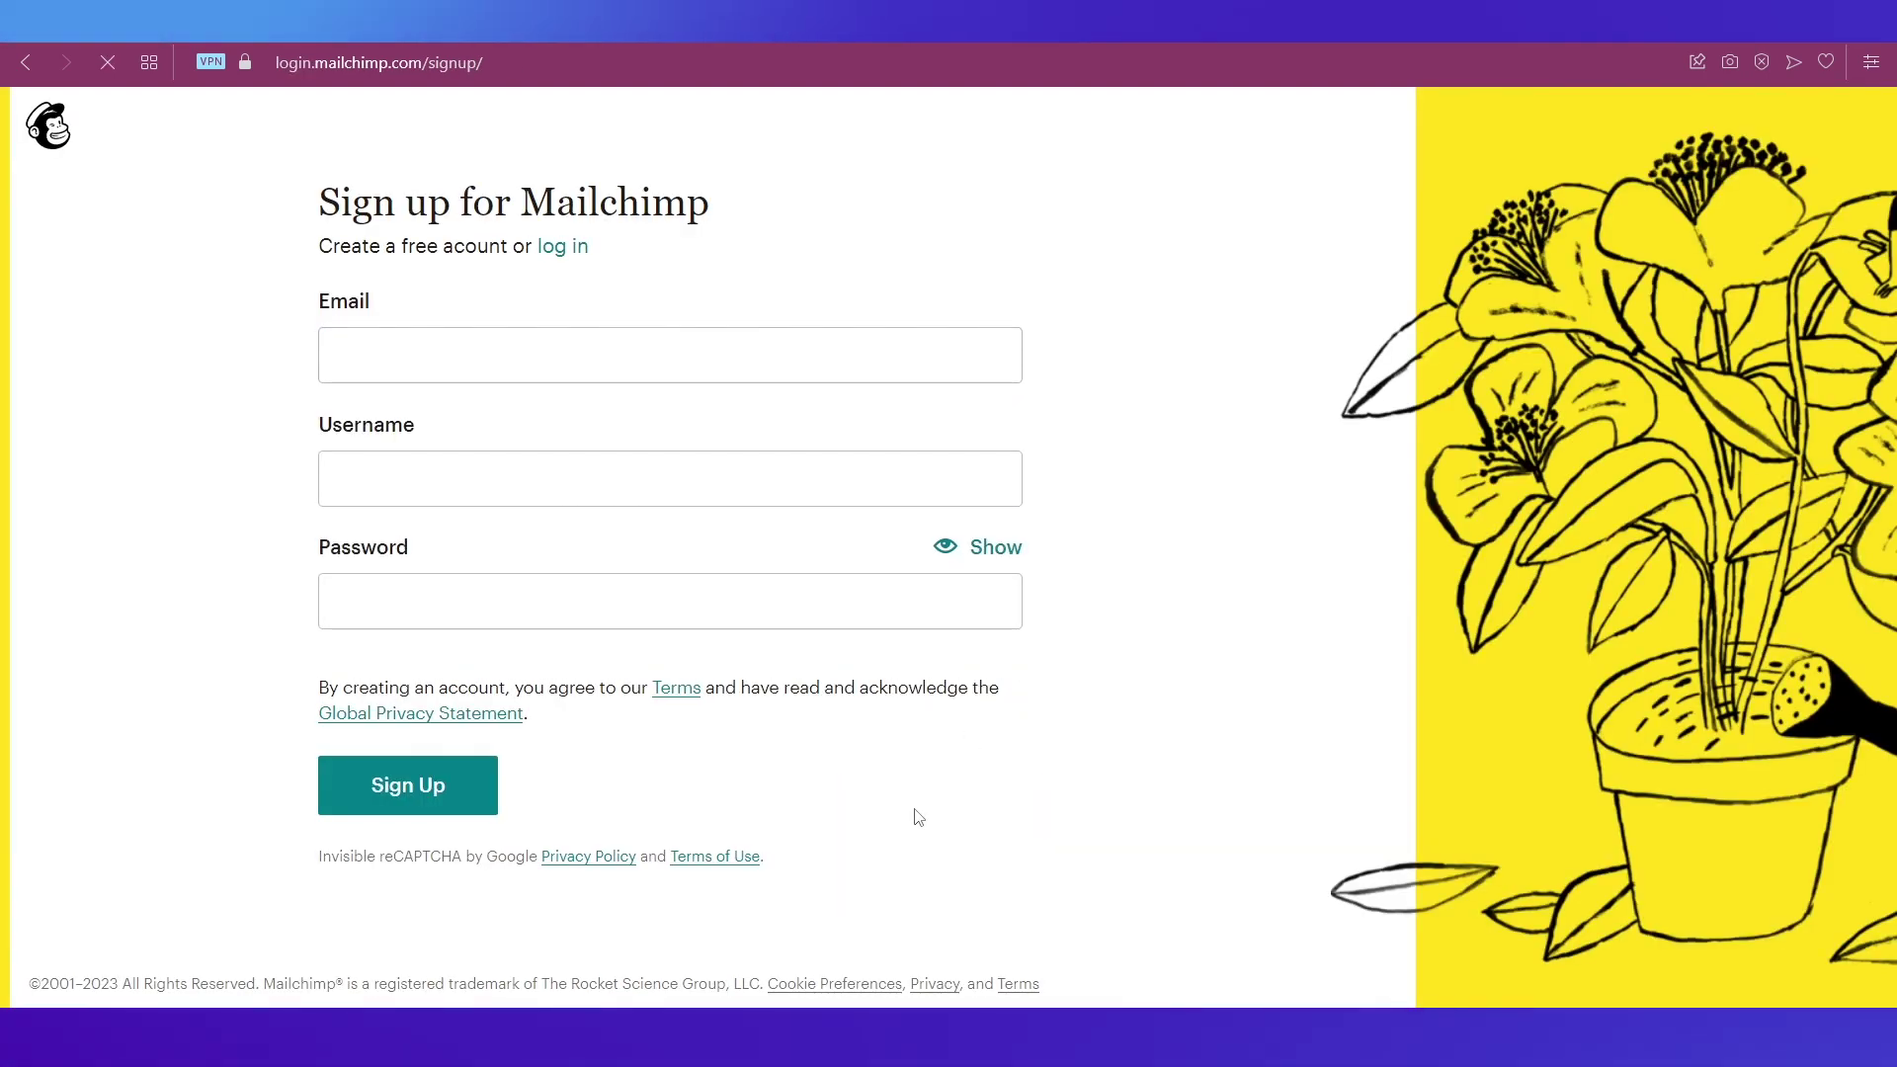
# Register with the pasted temporary e-mail, a chosen username and an account password.
pyautogui.click(396, 357)
pyautogui.hotkey('ctrl', 'v')
pyautogui.click(599, 470)
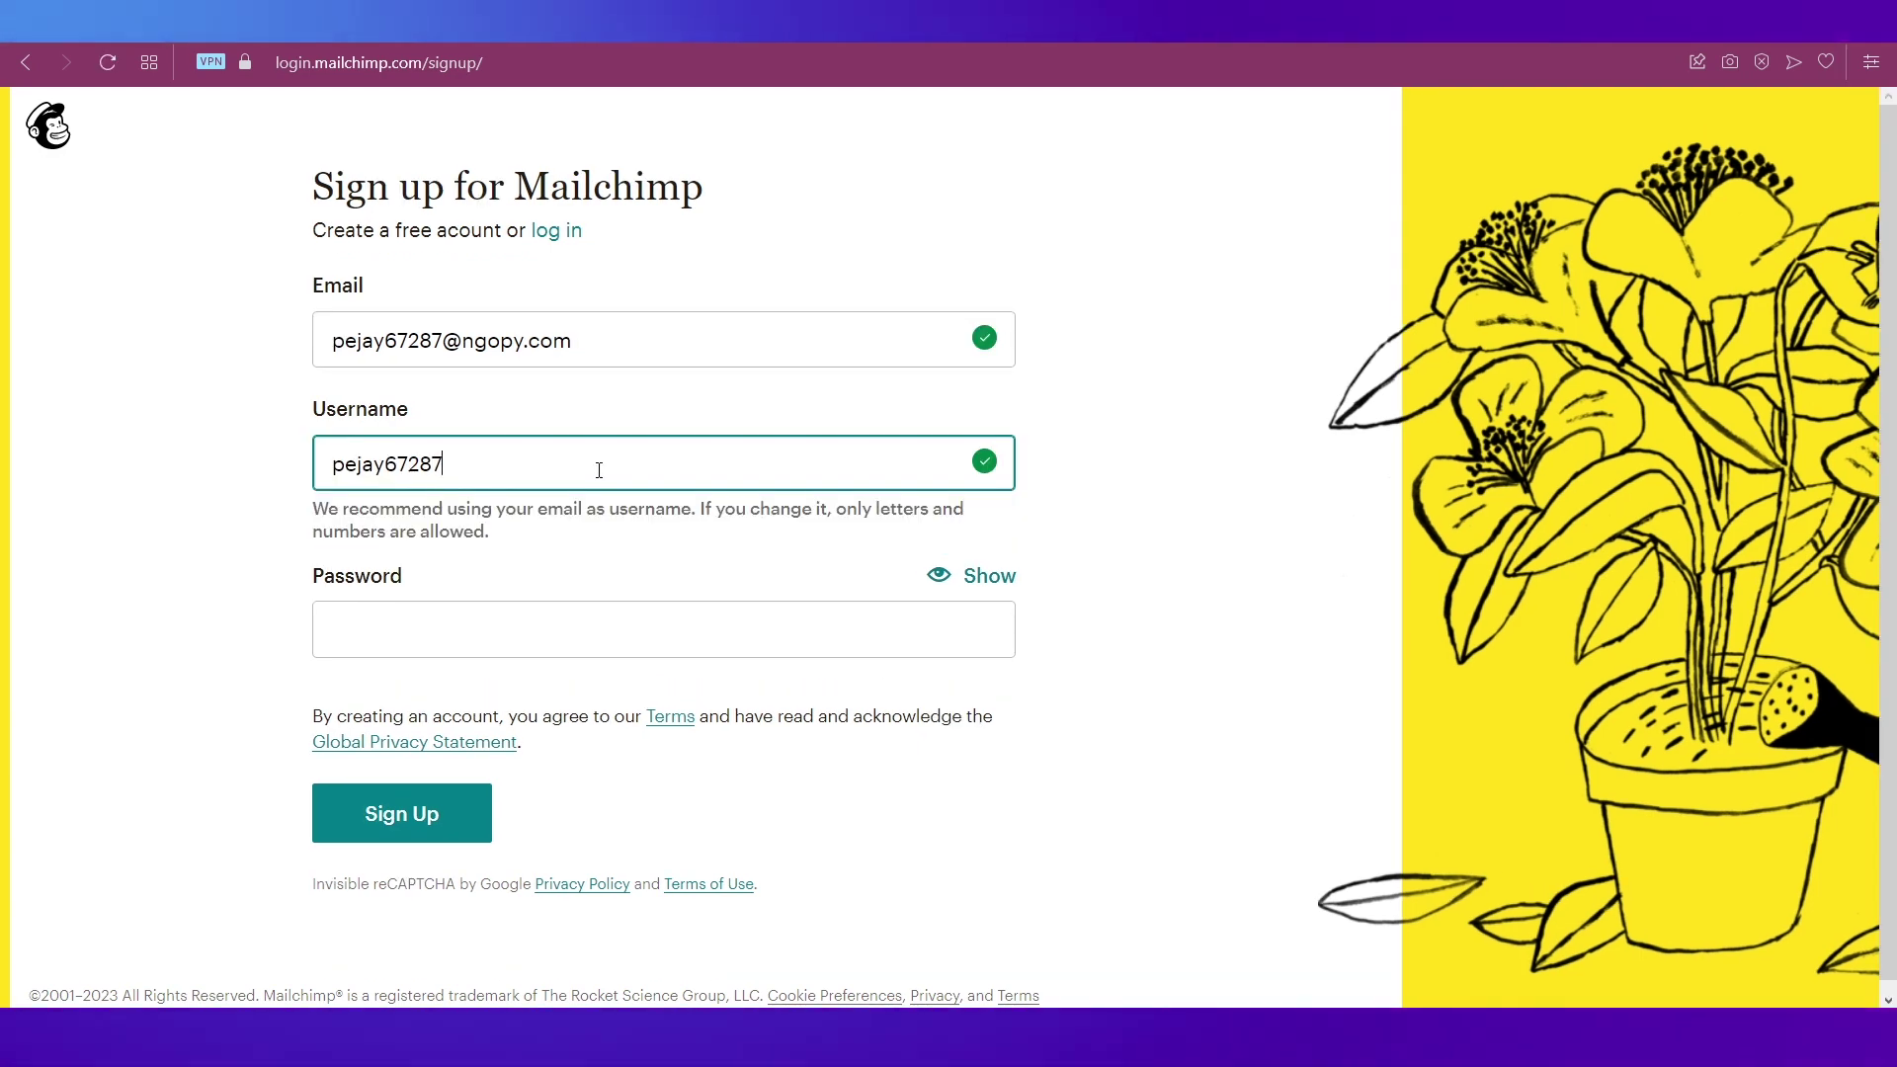
pyautogui.click(581, 647)
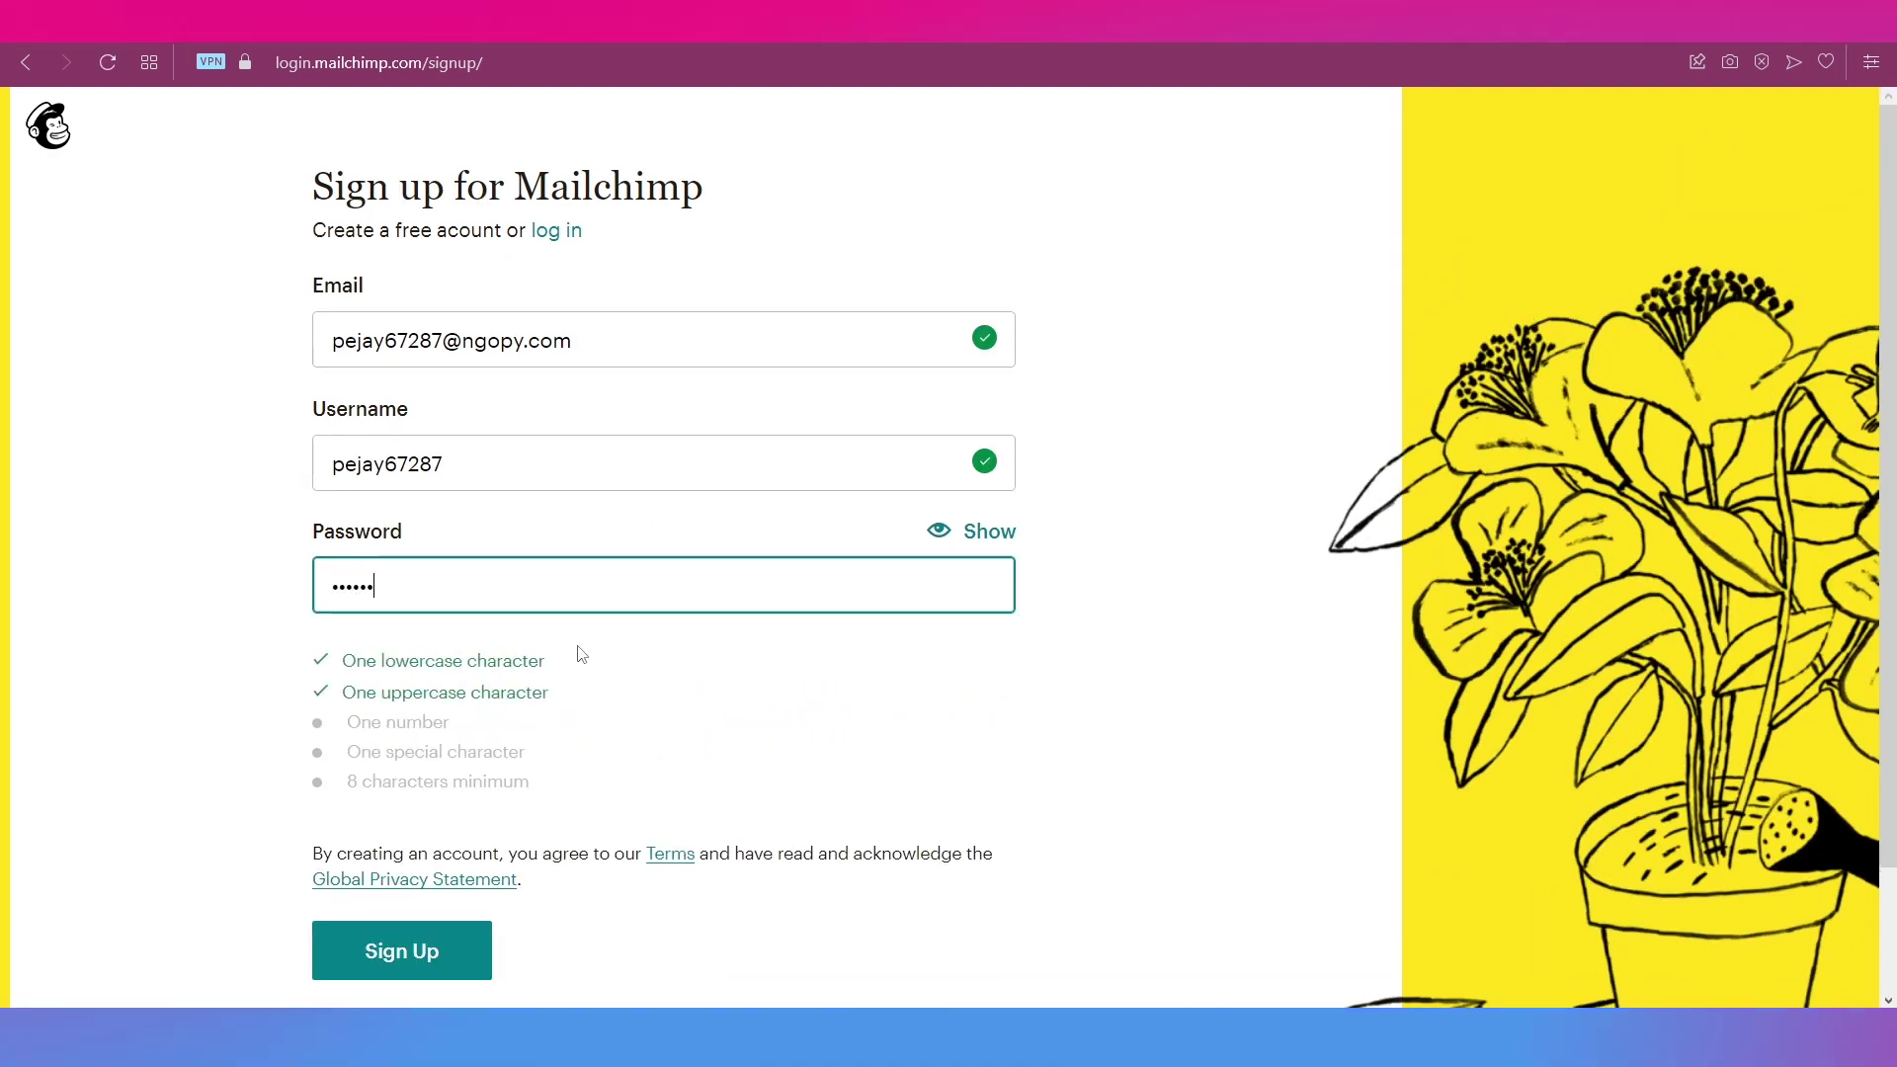
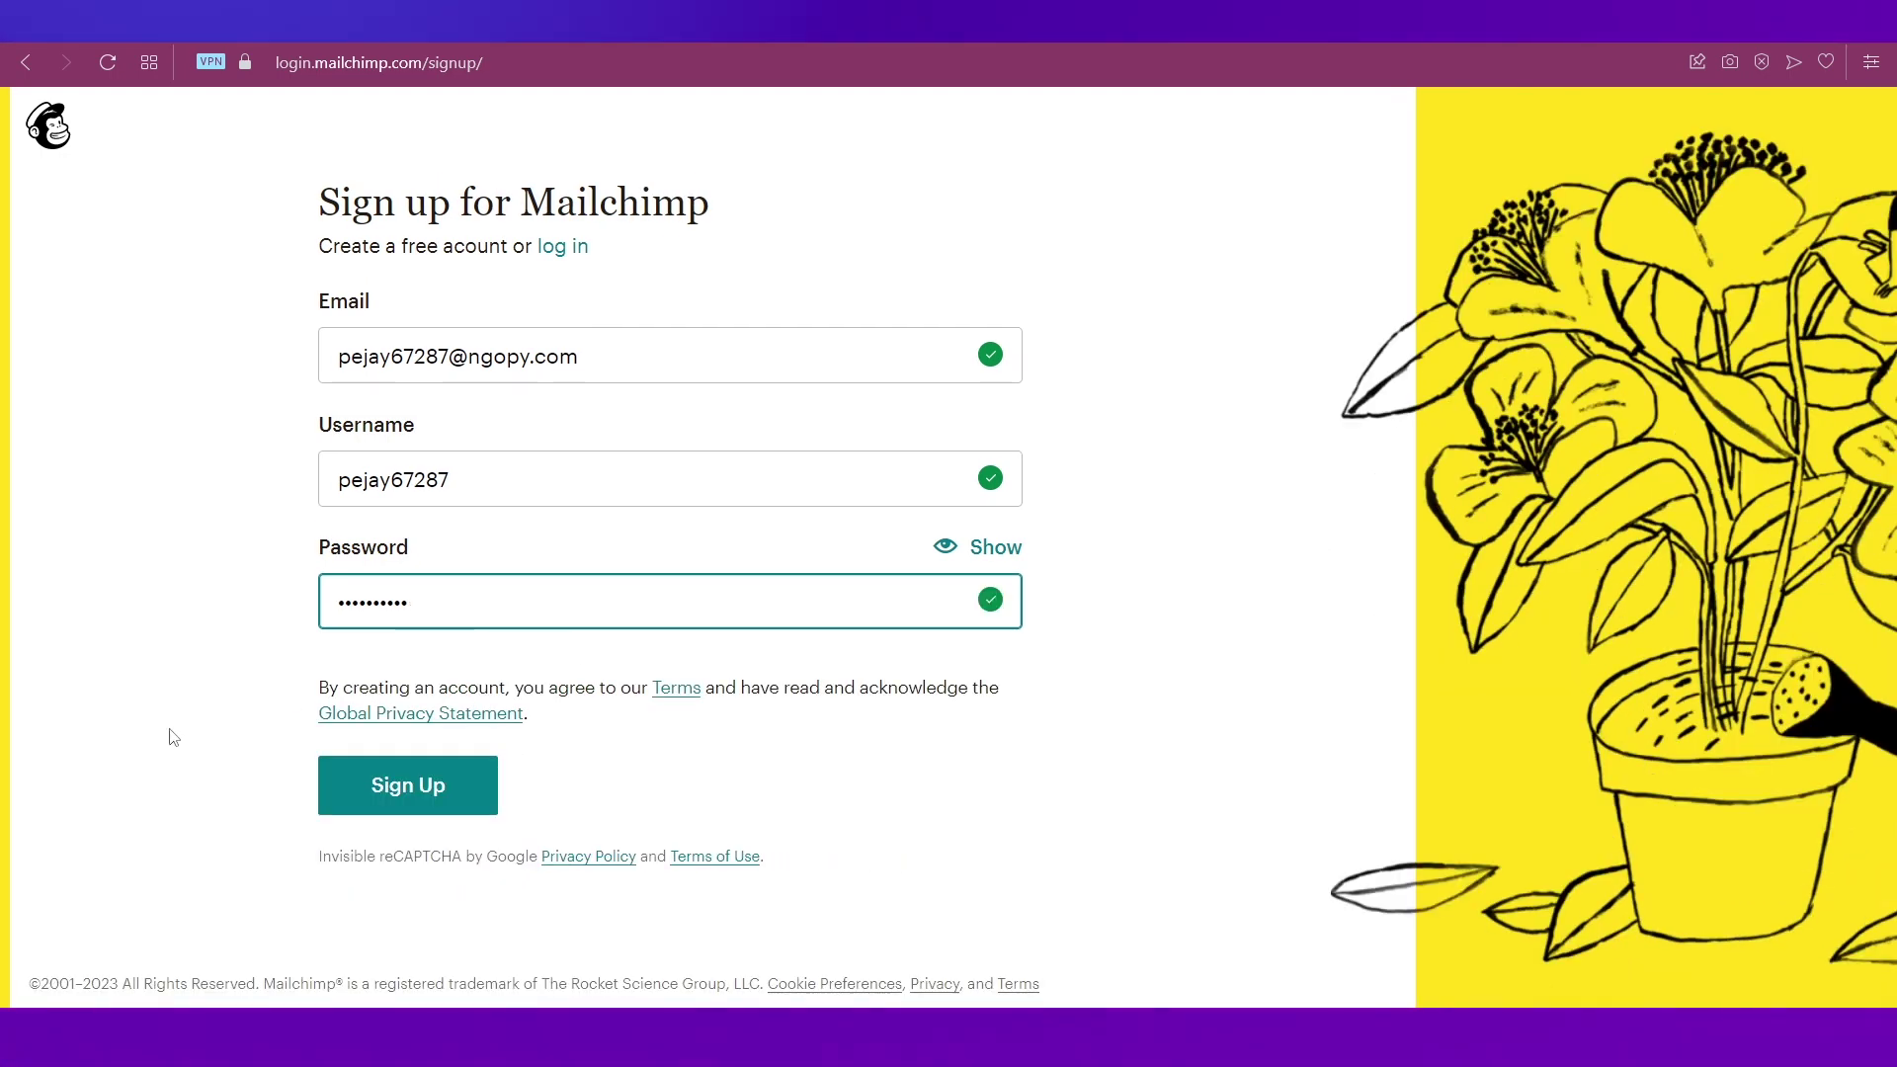
pyautogui.click(406, 785)
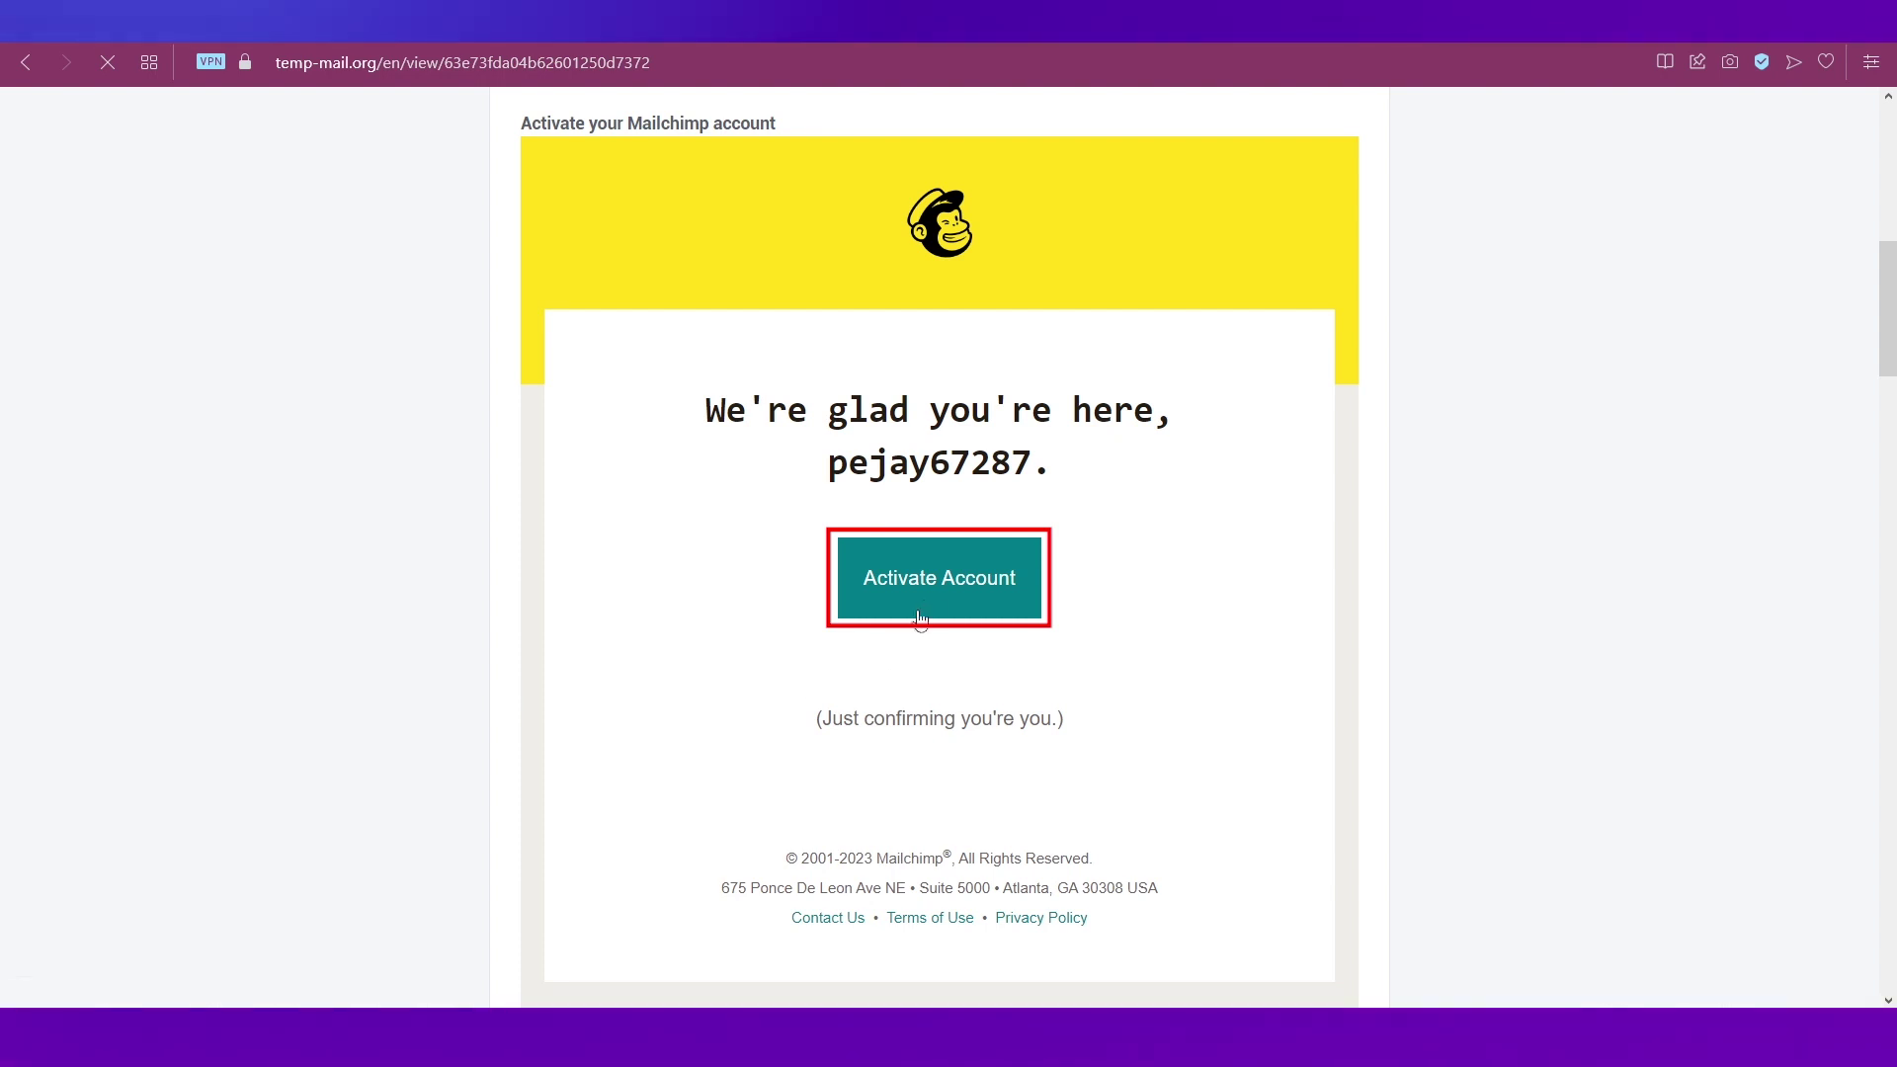
# Activate the account from Mailchimp's confirmation e-mail in the temp inbox.
pyautogui.click(935, 583)
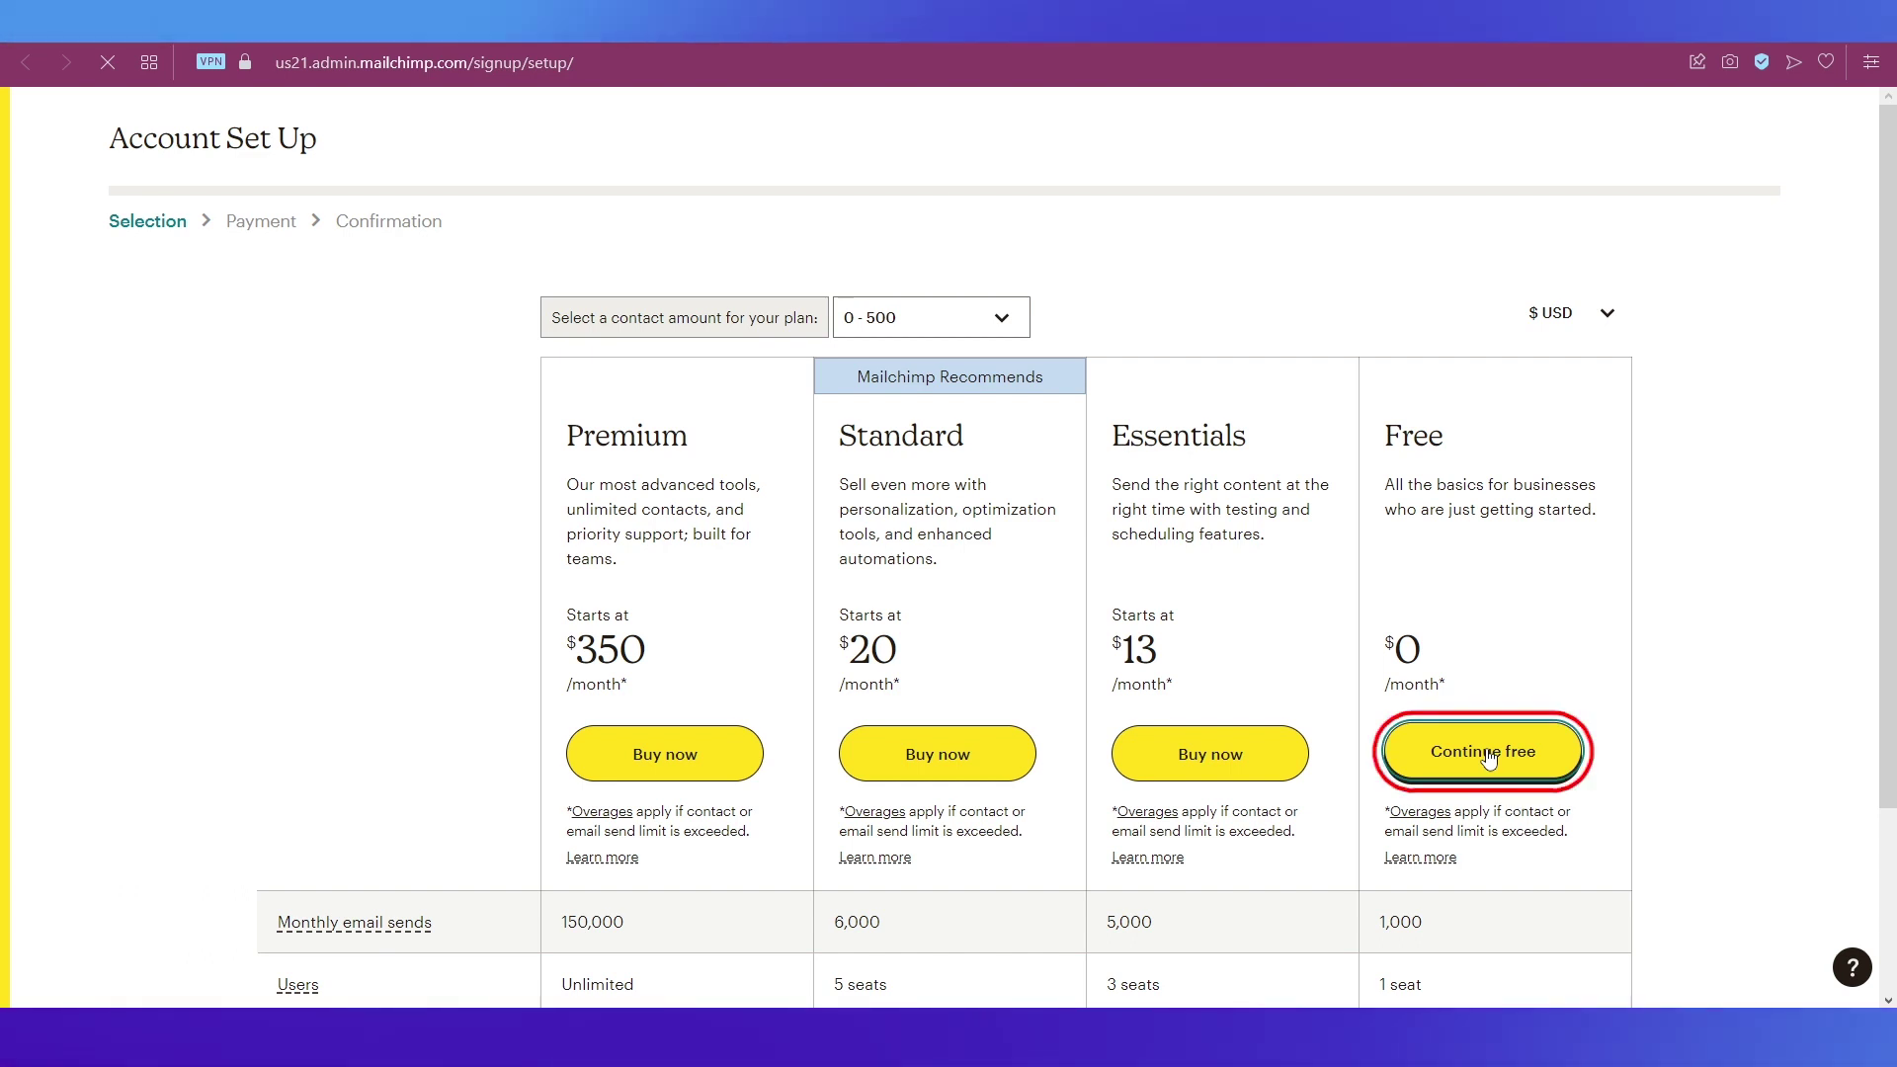
# Enter the owner's first and last name and the business name, then submit the business address.
pyautogui.click(645, 453)
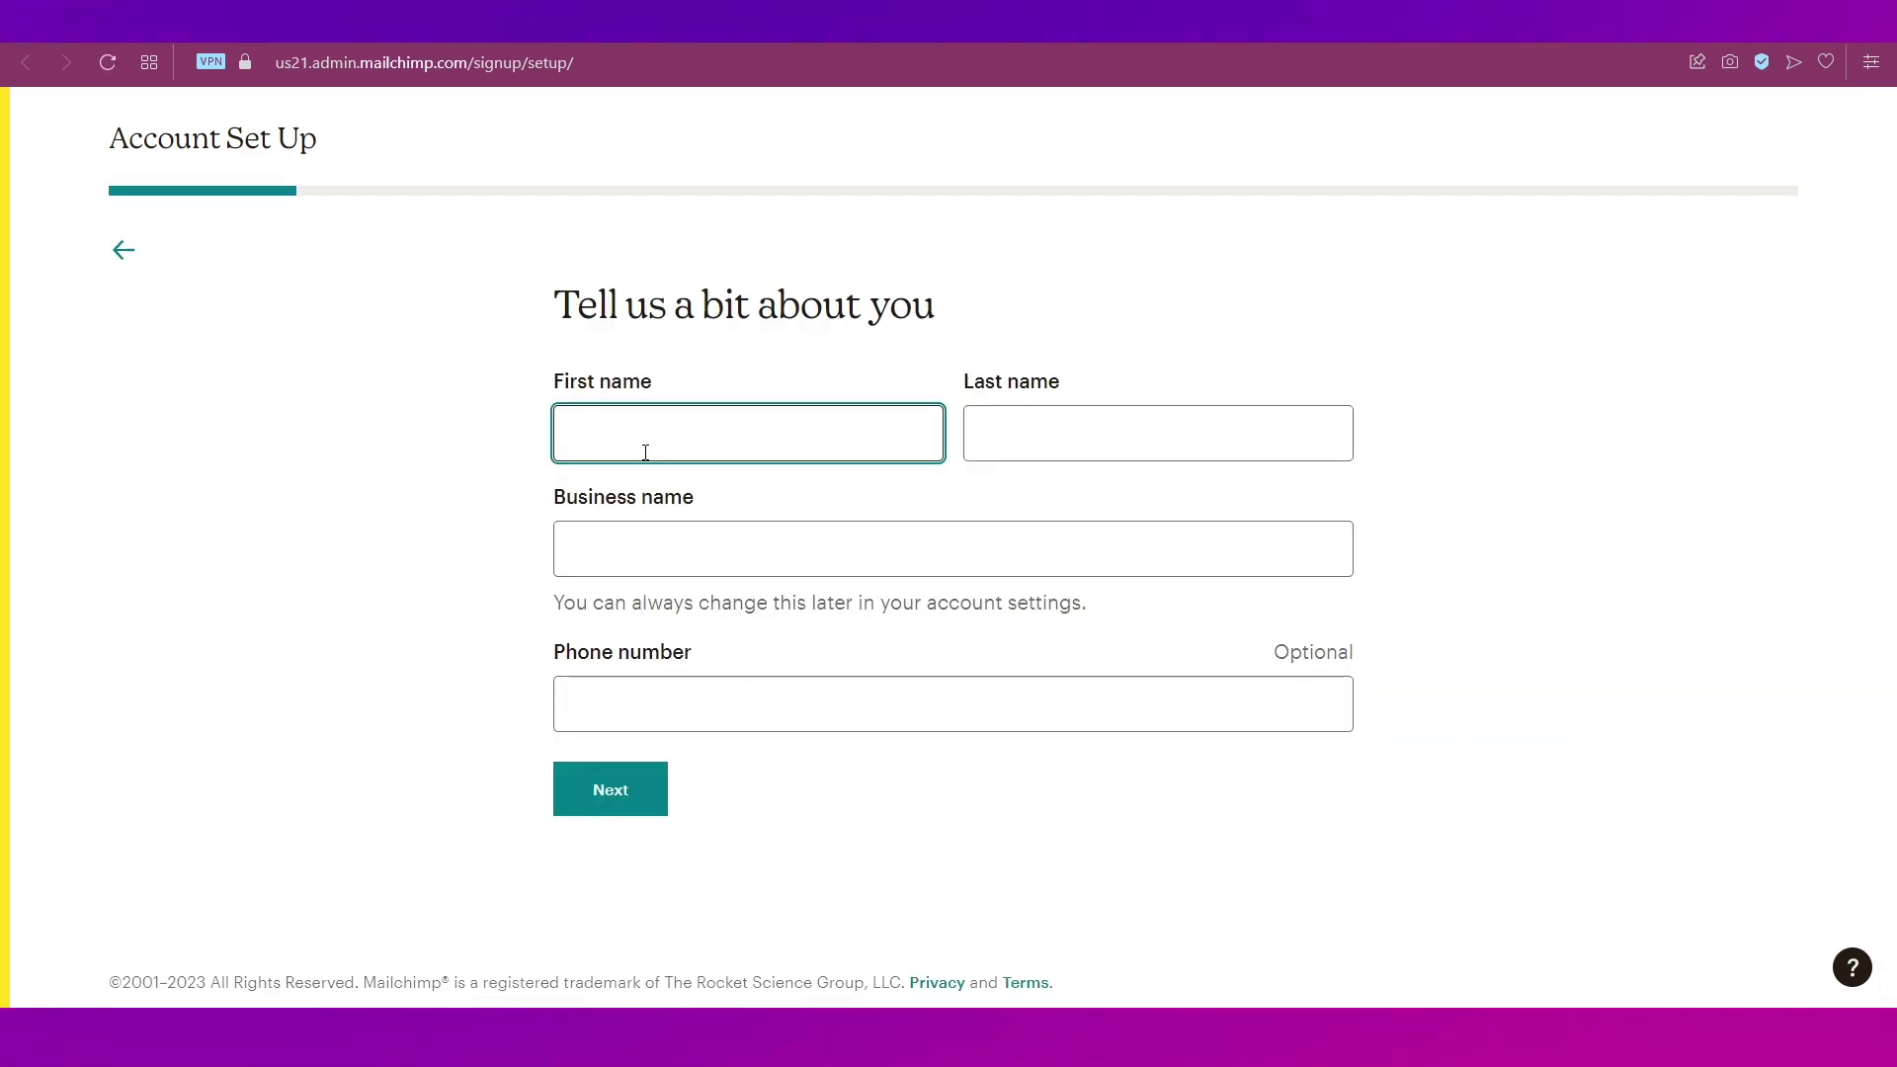
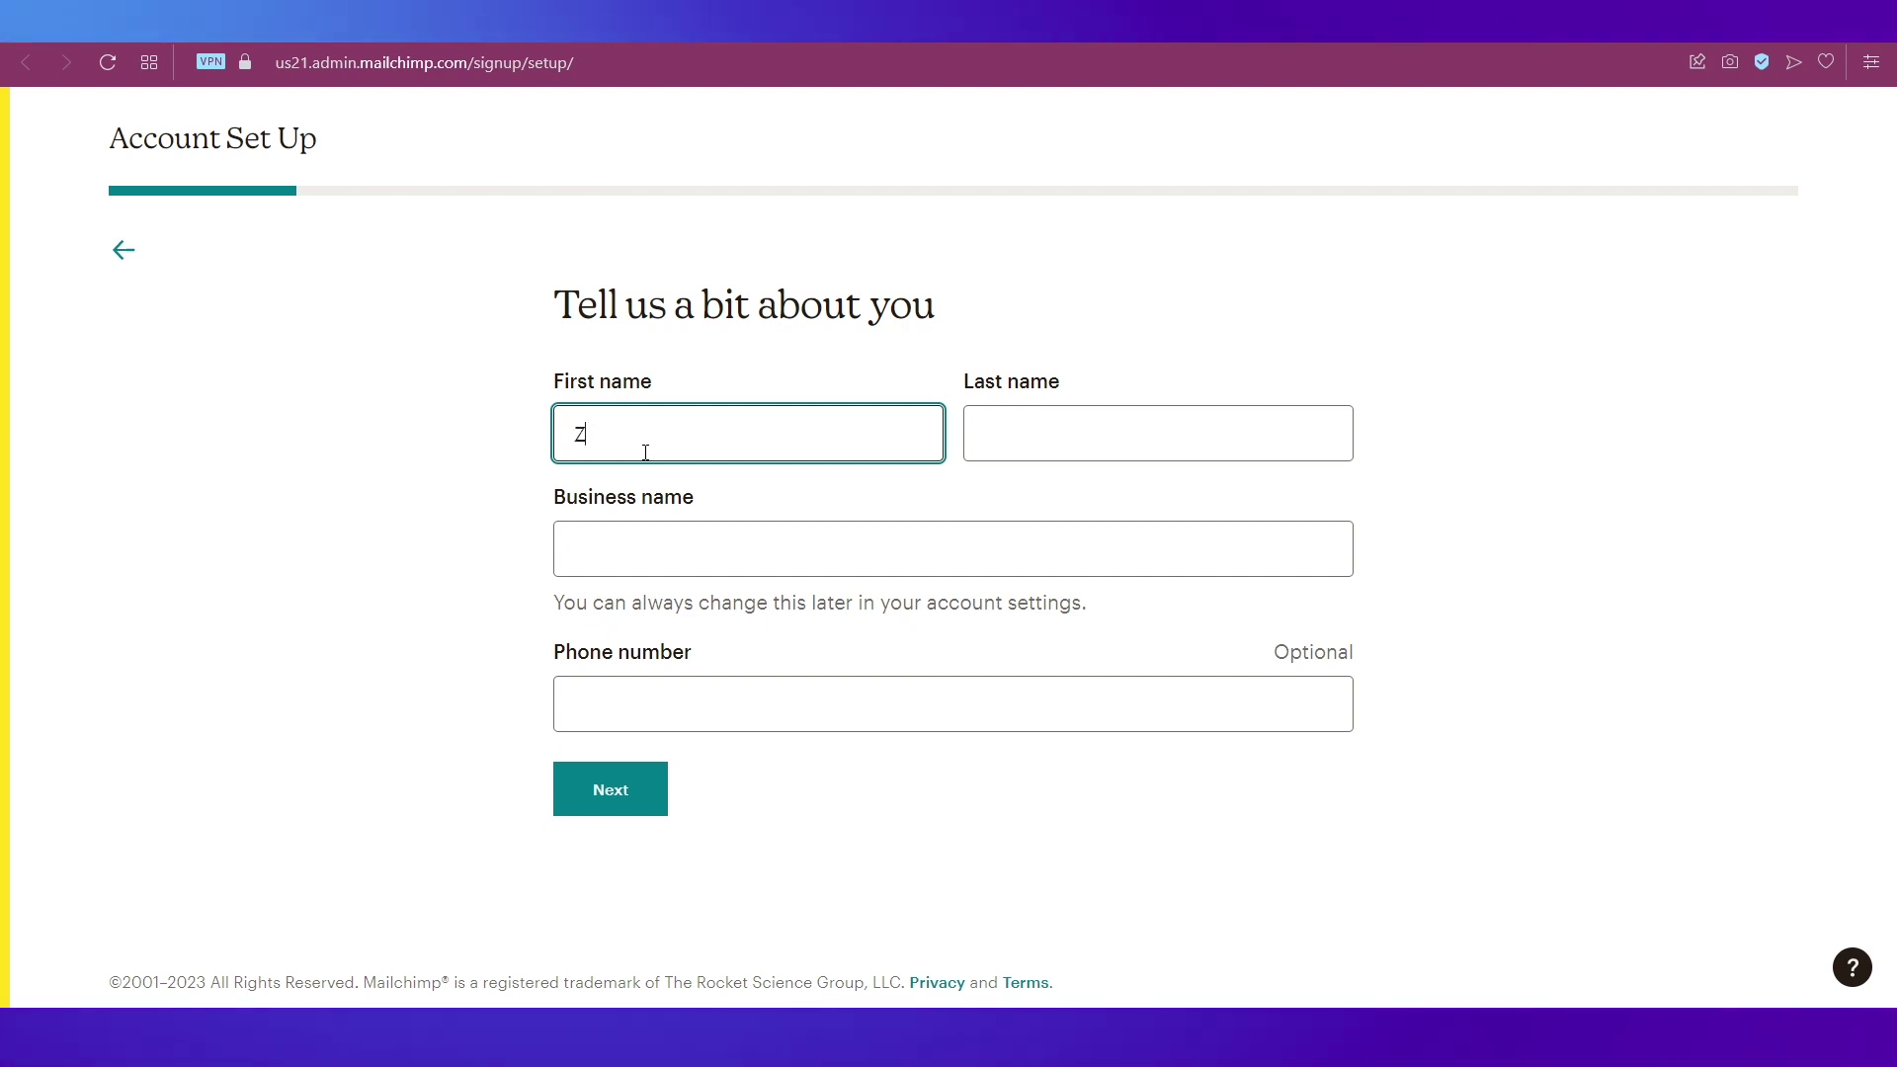
pyautogui.click(987, 433)
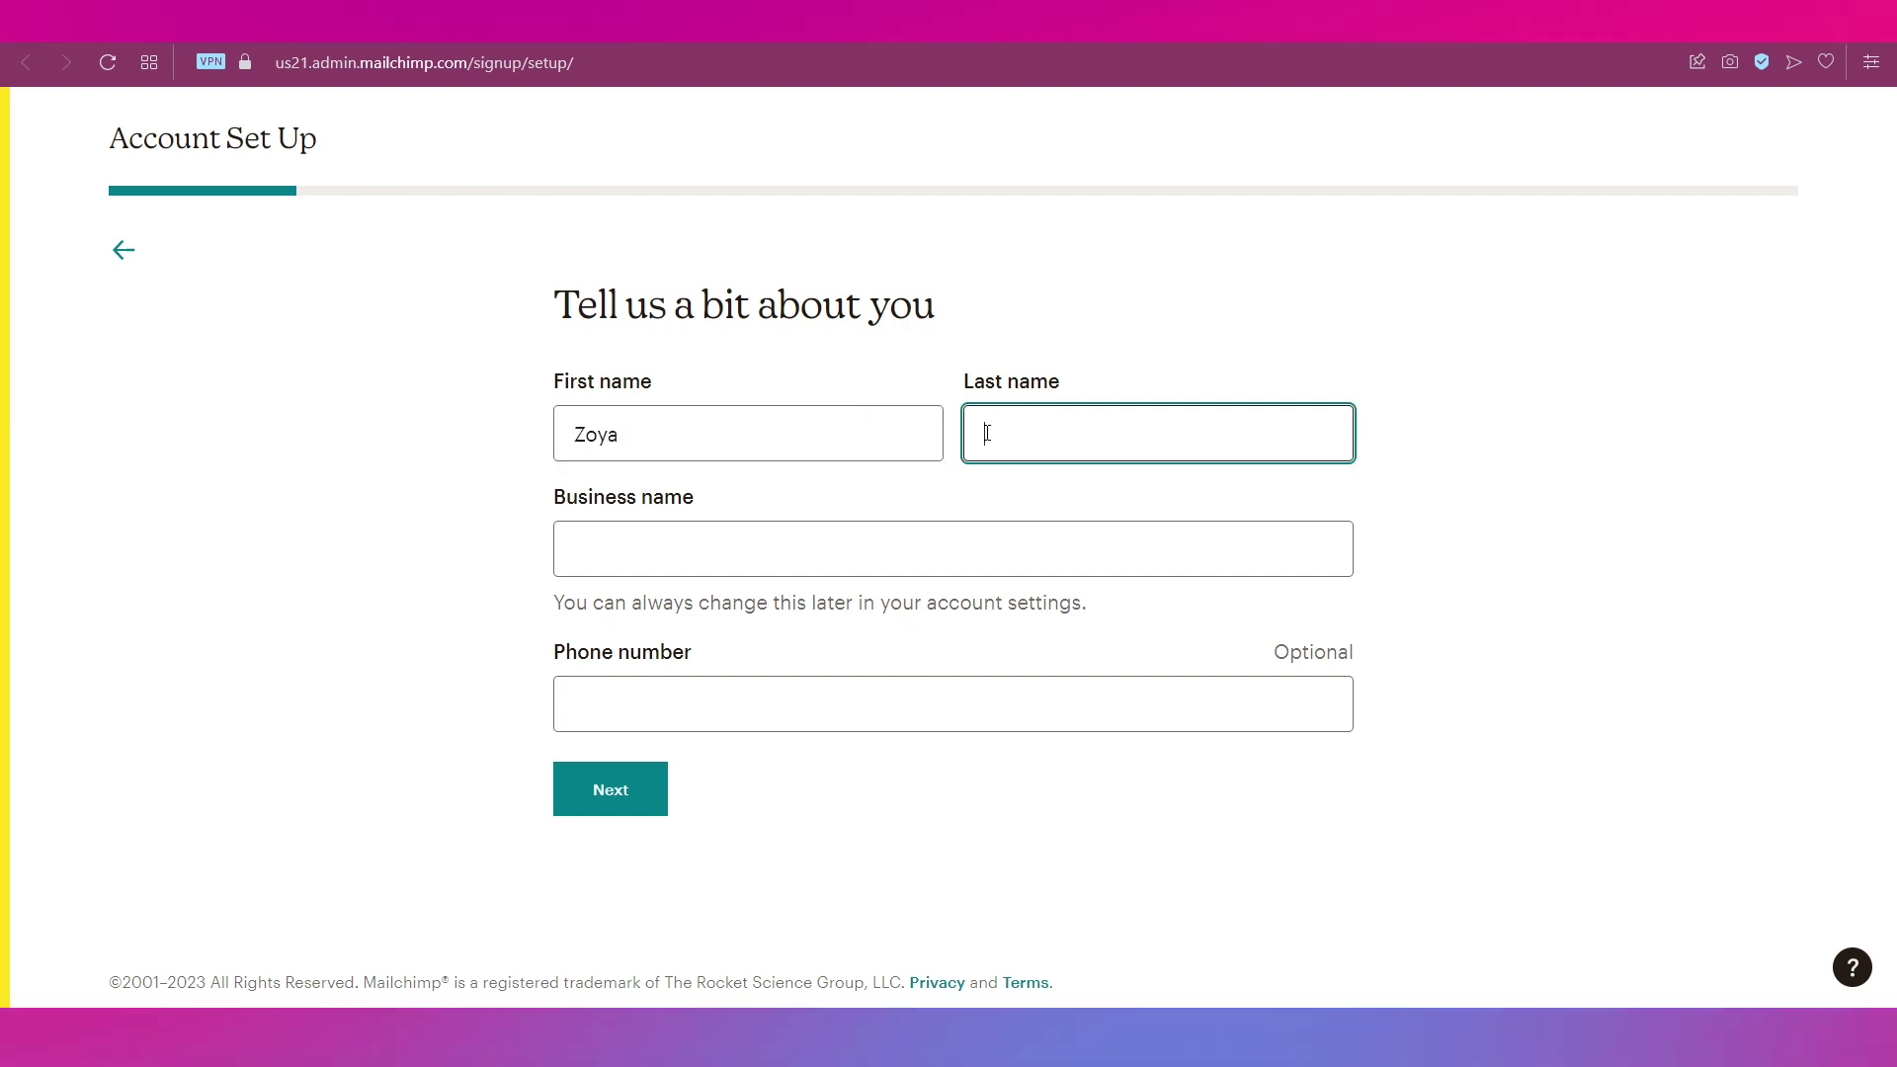
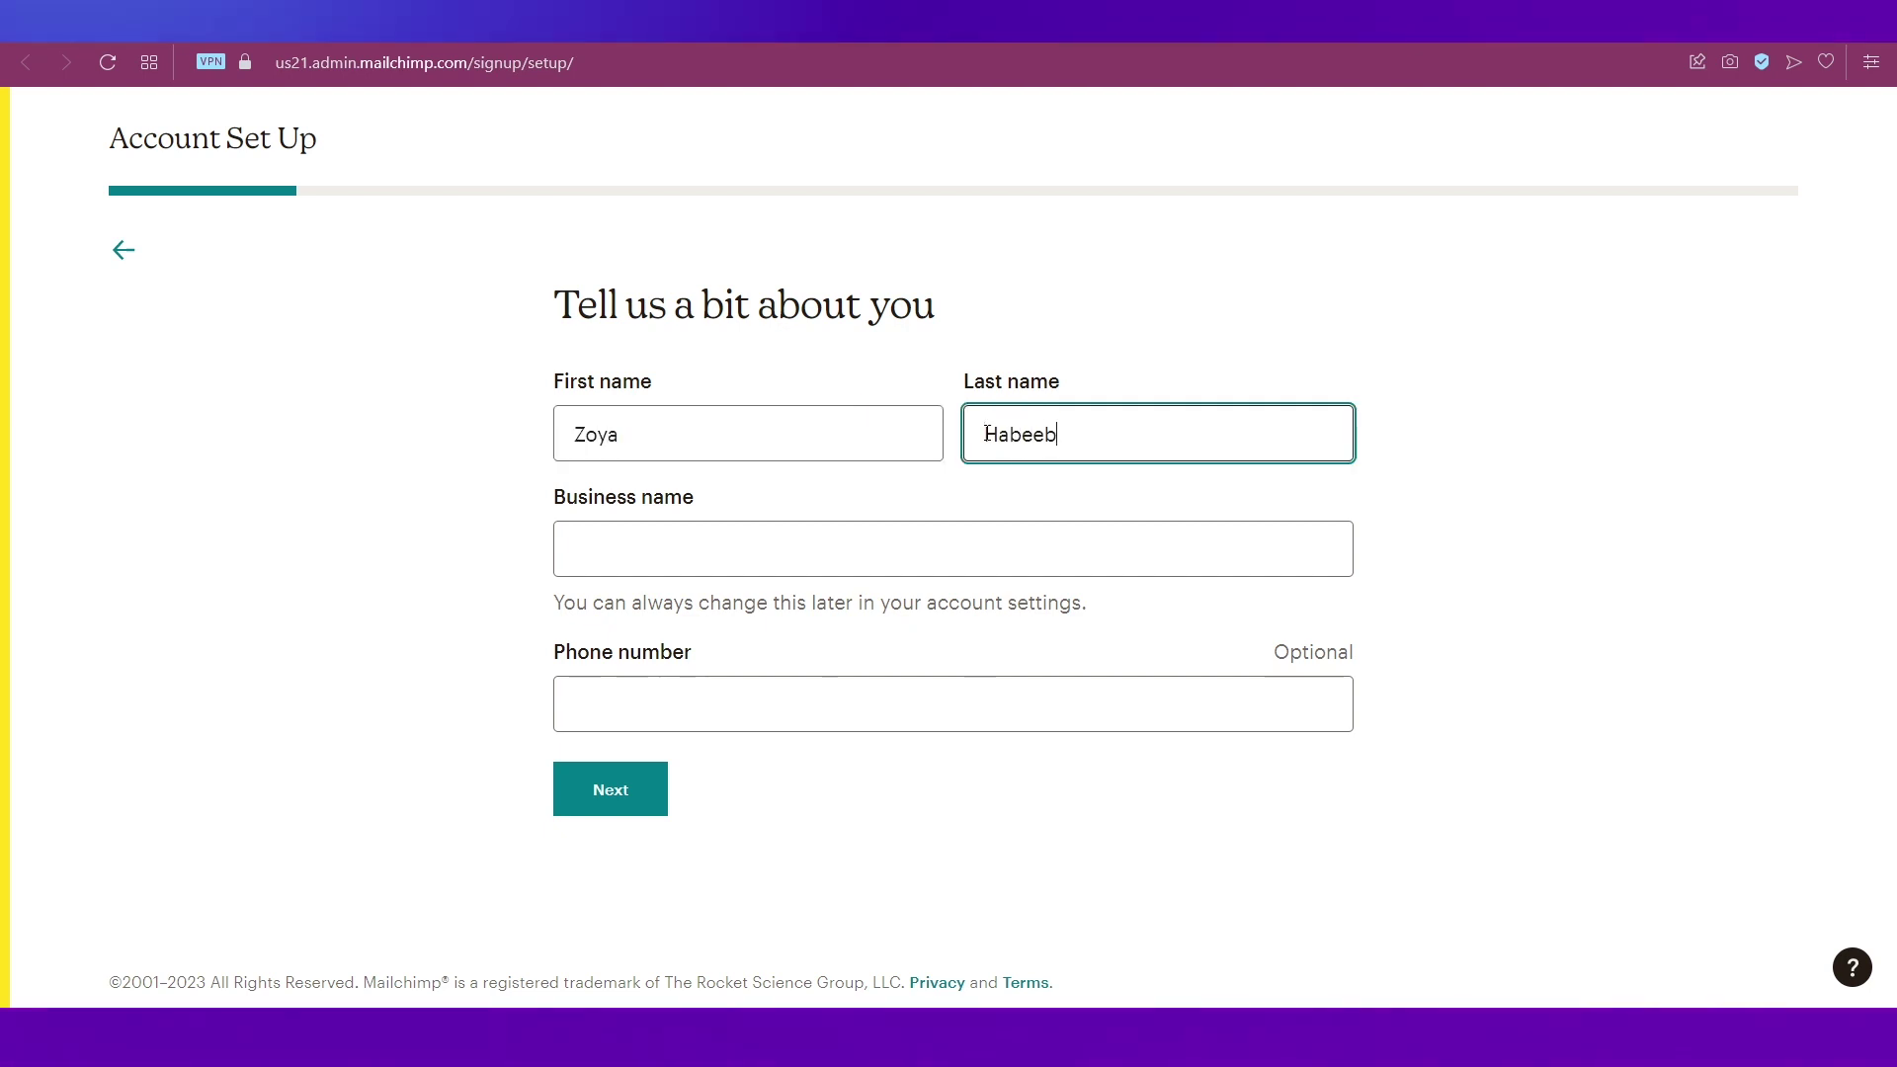
pyautogui.click(805, 539)
pyautogui.write("Zoya's Creations")
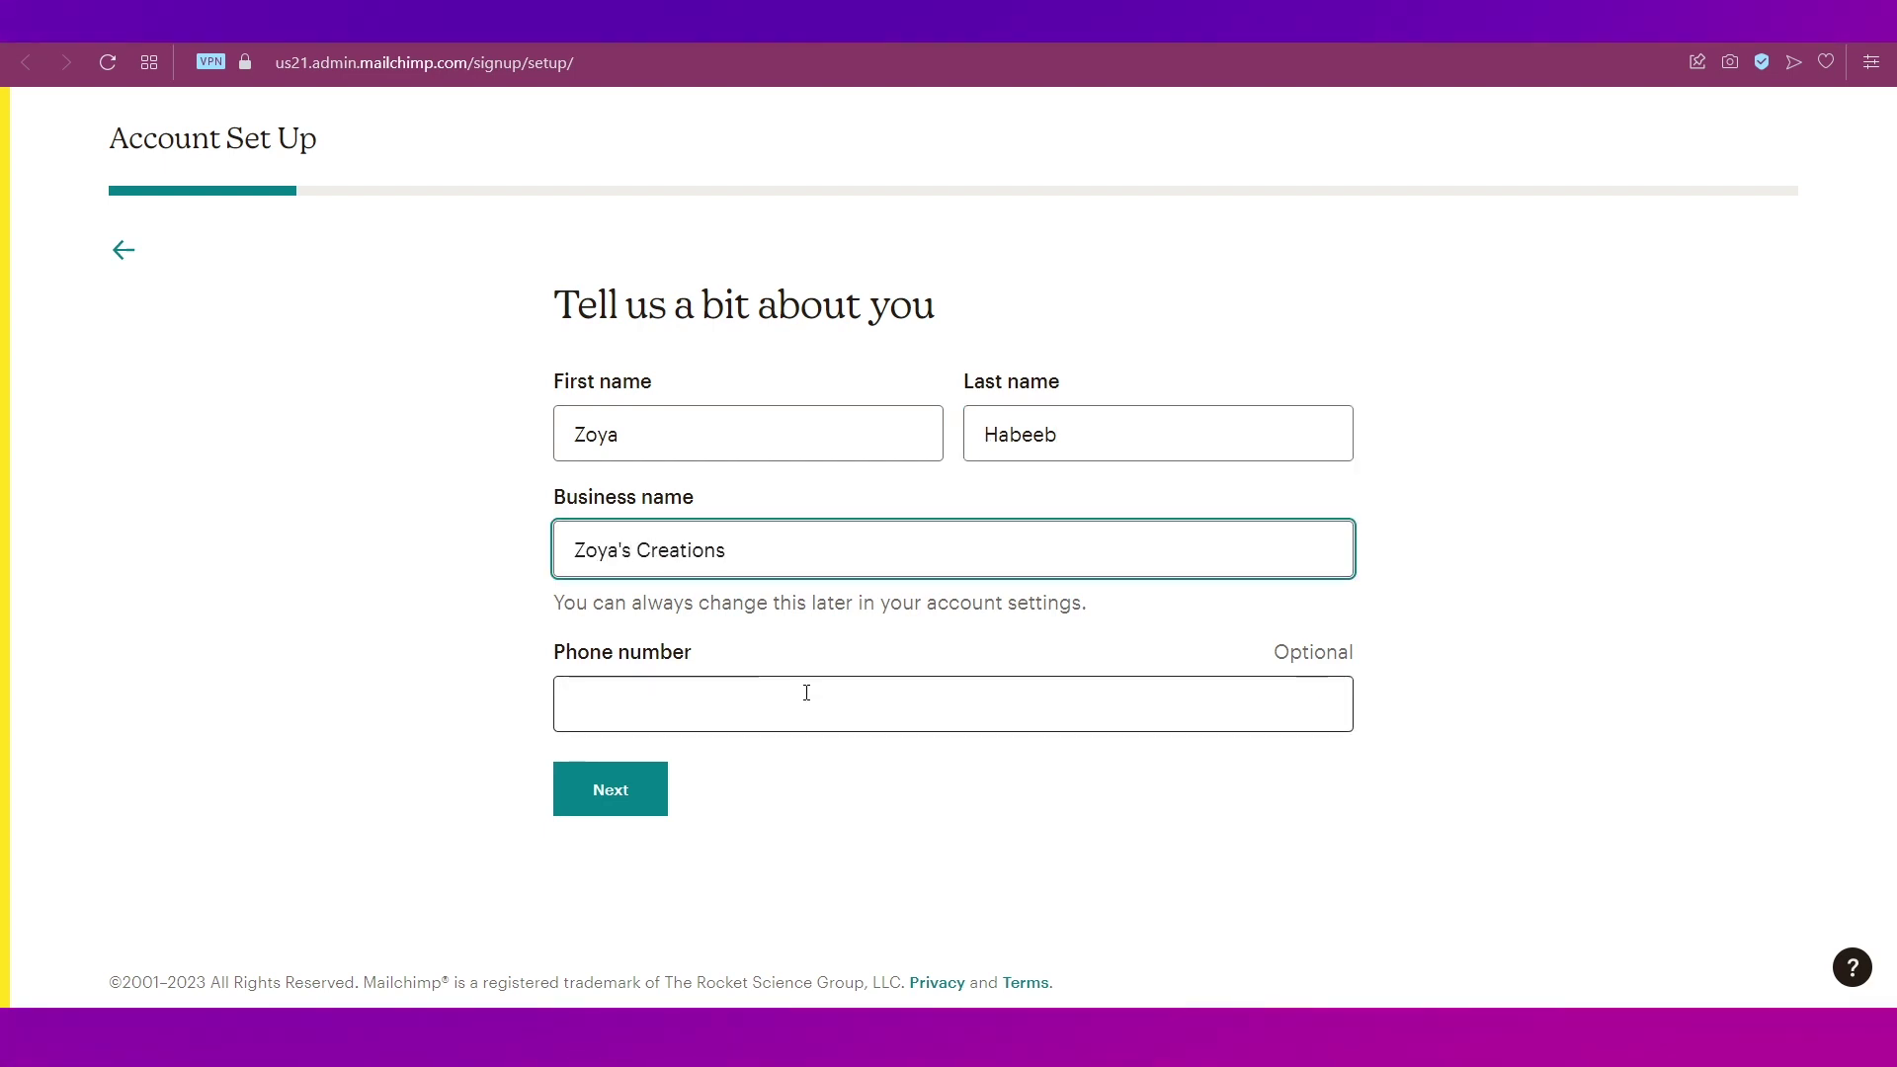
pyautogui.click(627, 803)
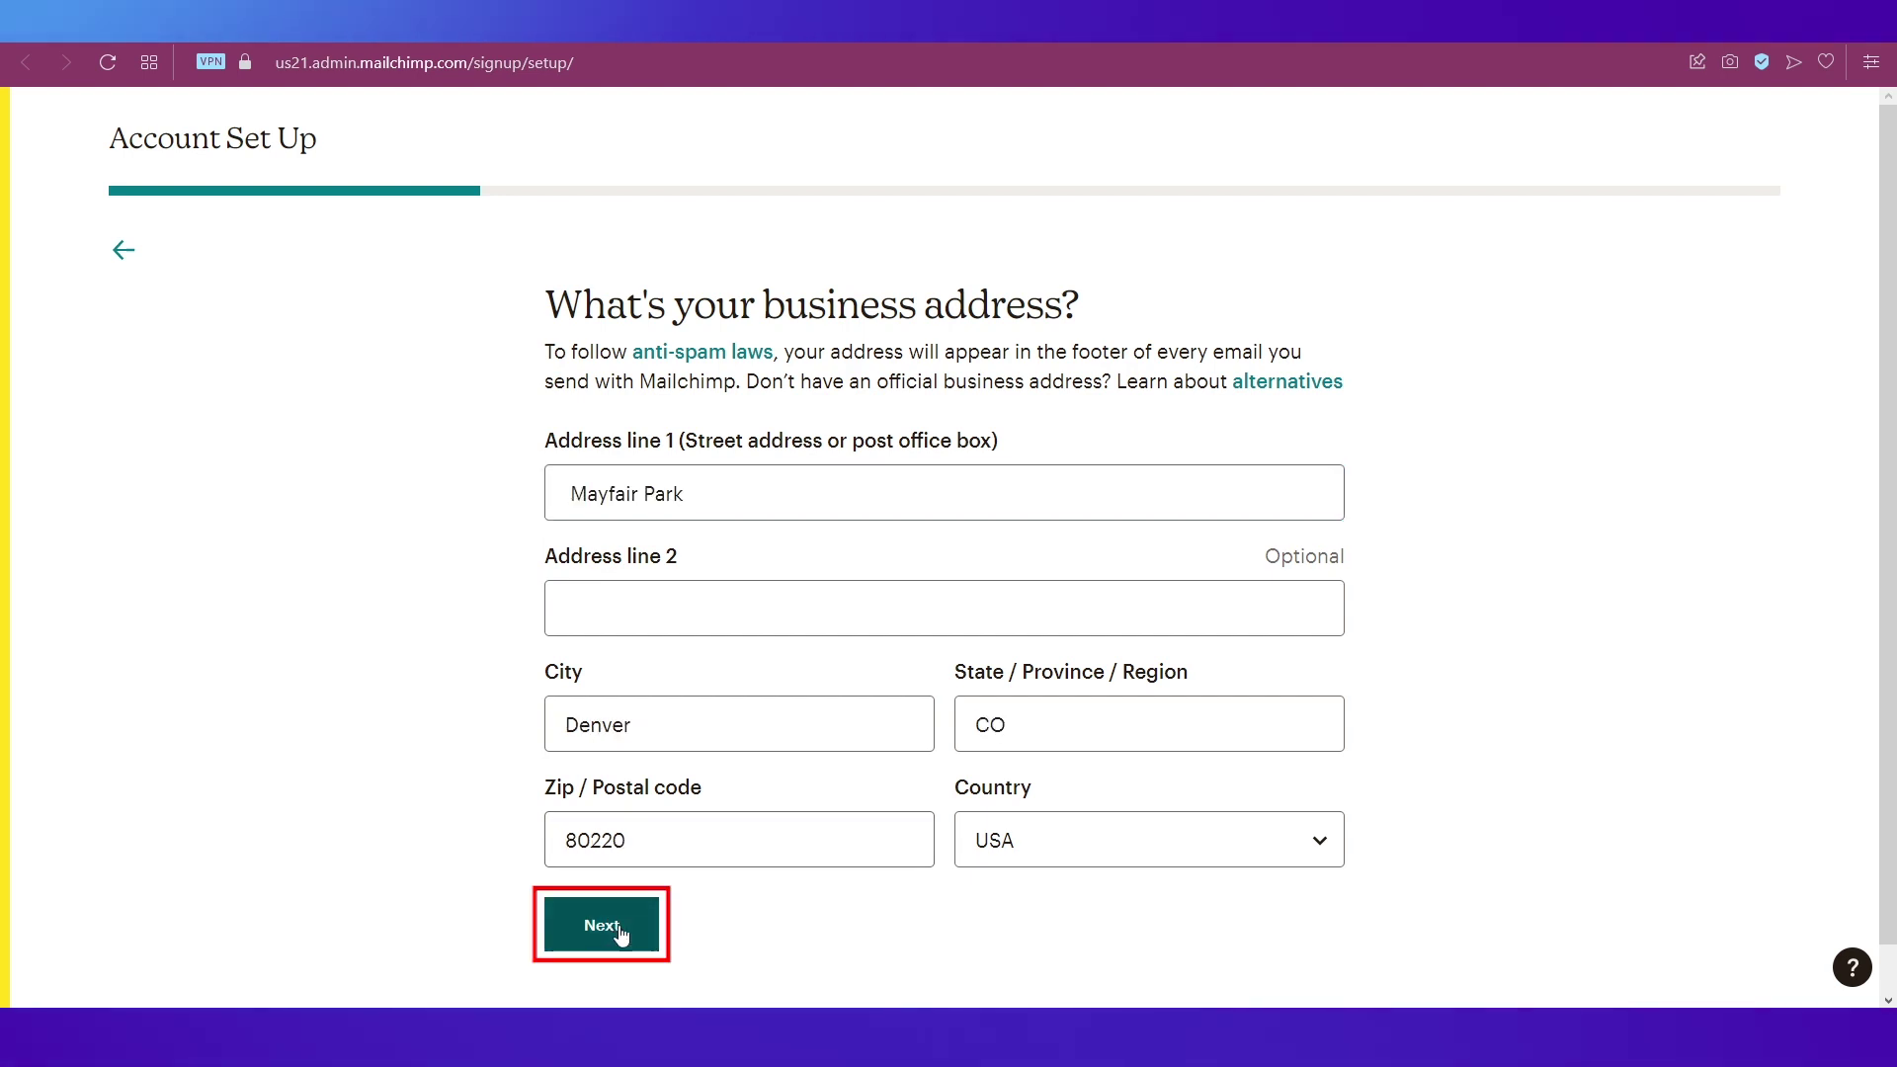
pyautogui.click(619, 924)
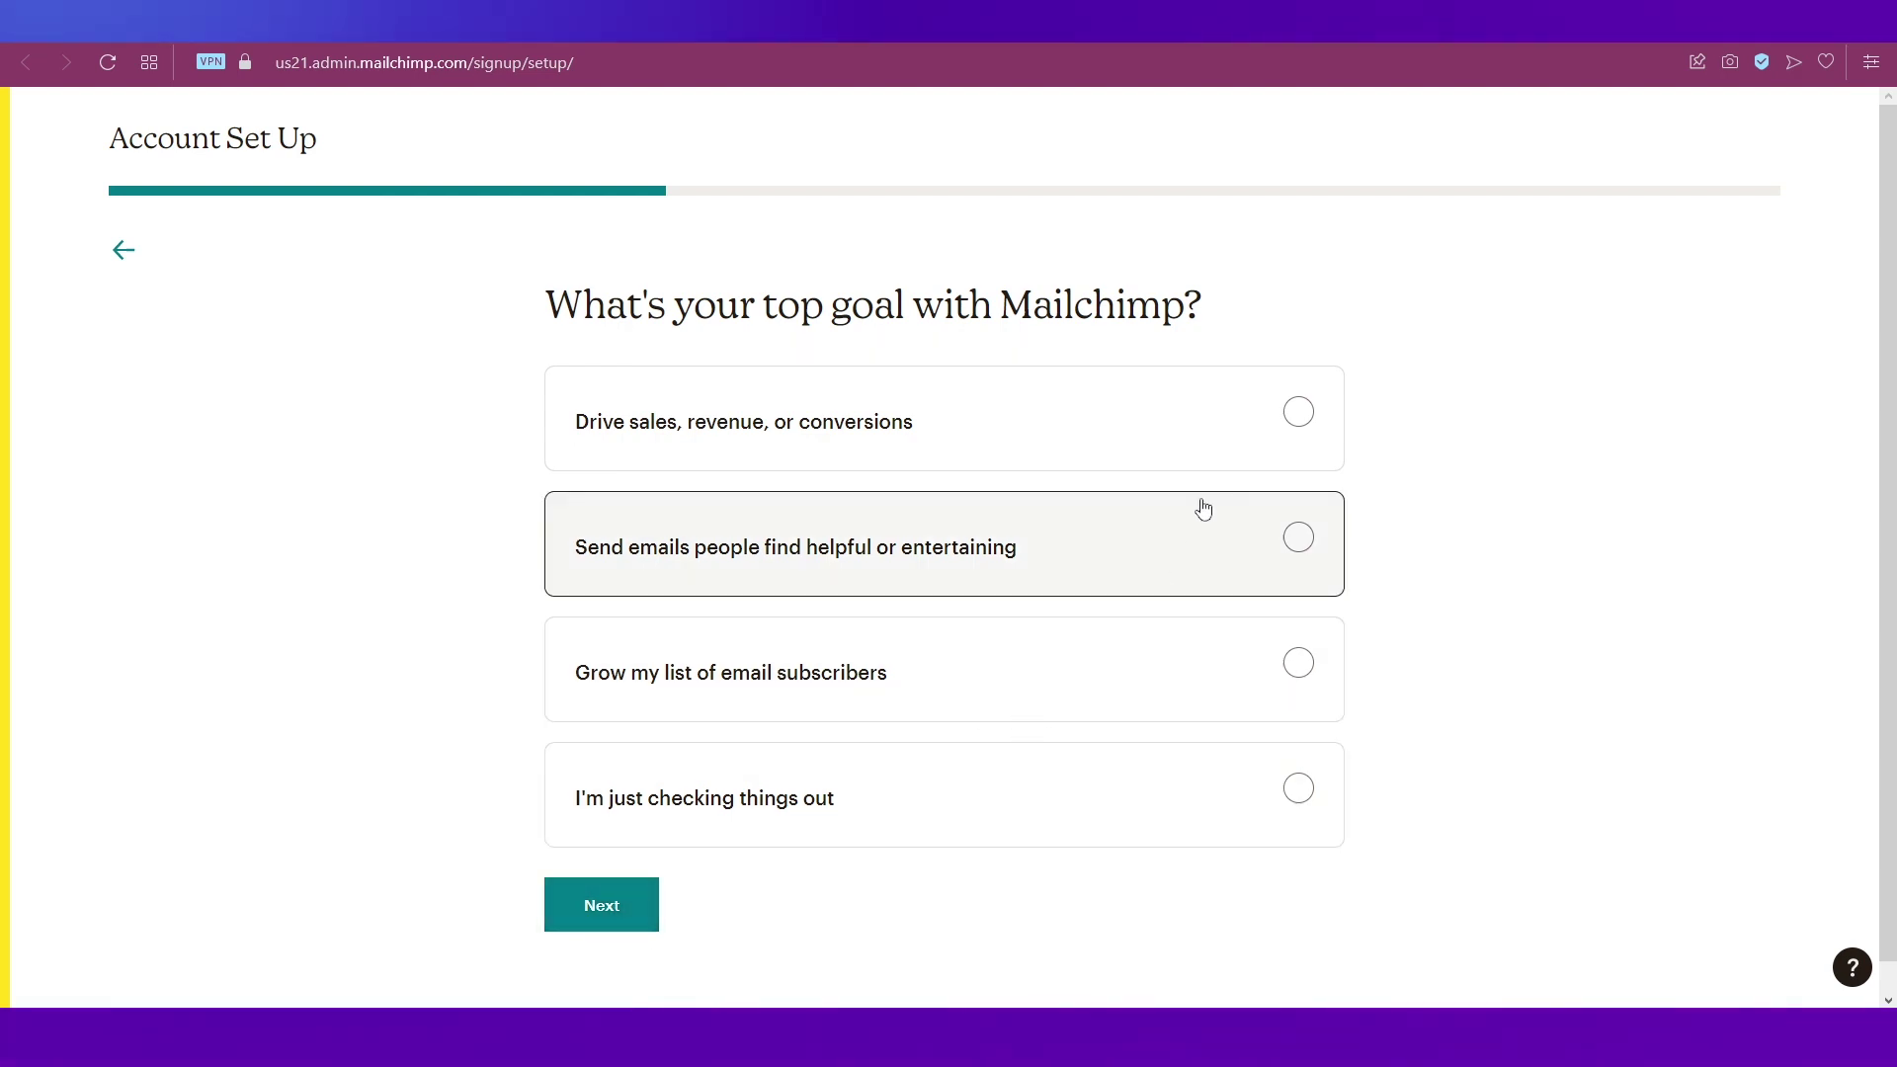
# Pick driving sales as the top goal and skip the explore-first and how-you-sell questions.
pyautogui.click(1302, 427)
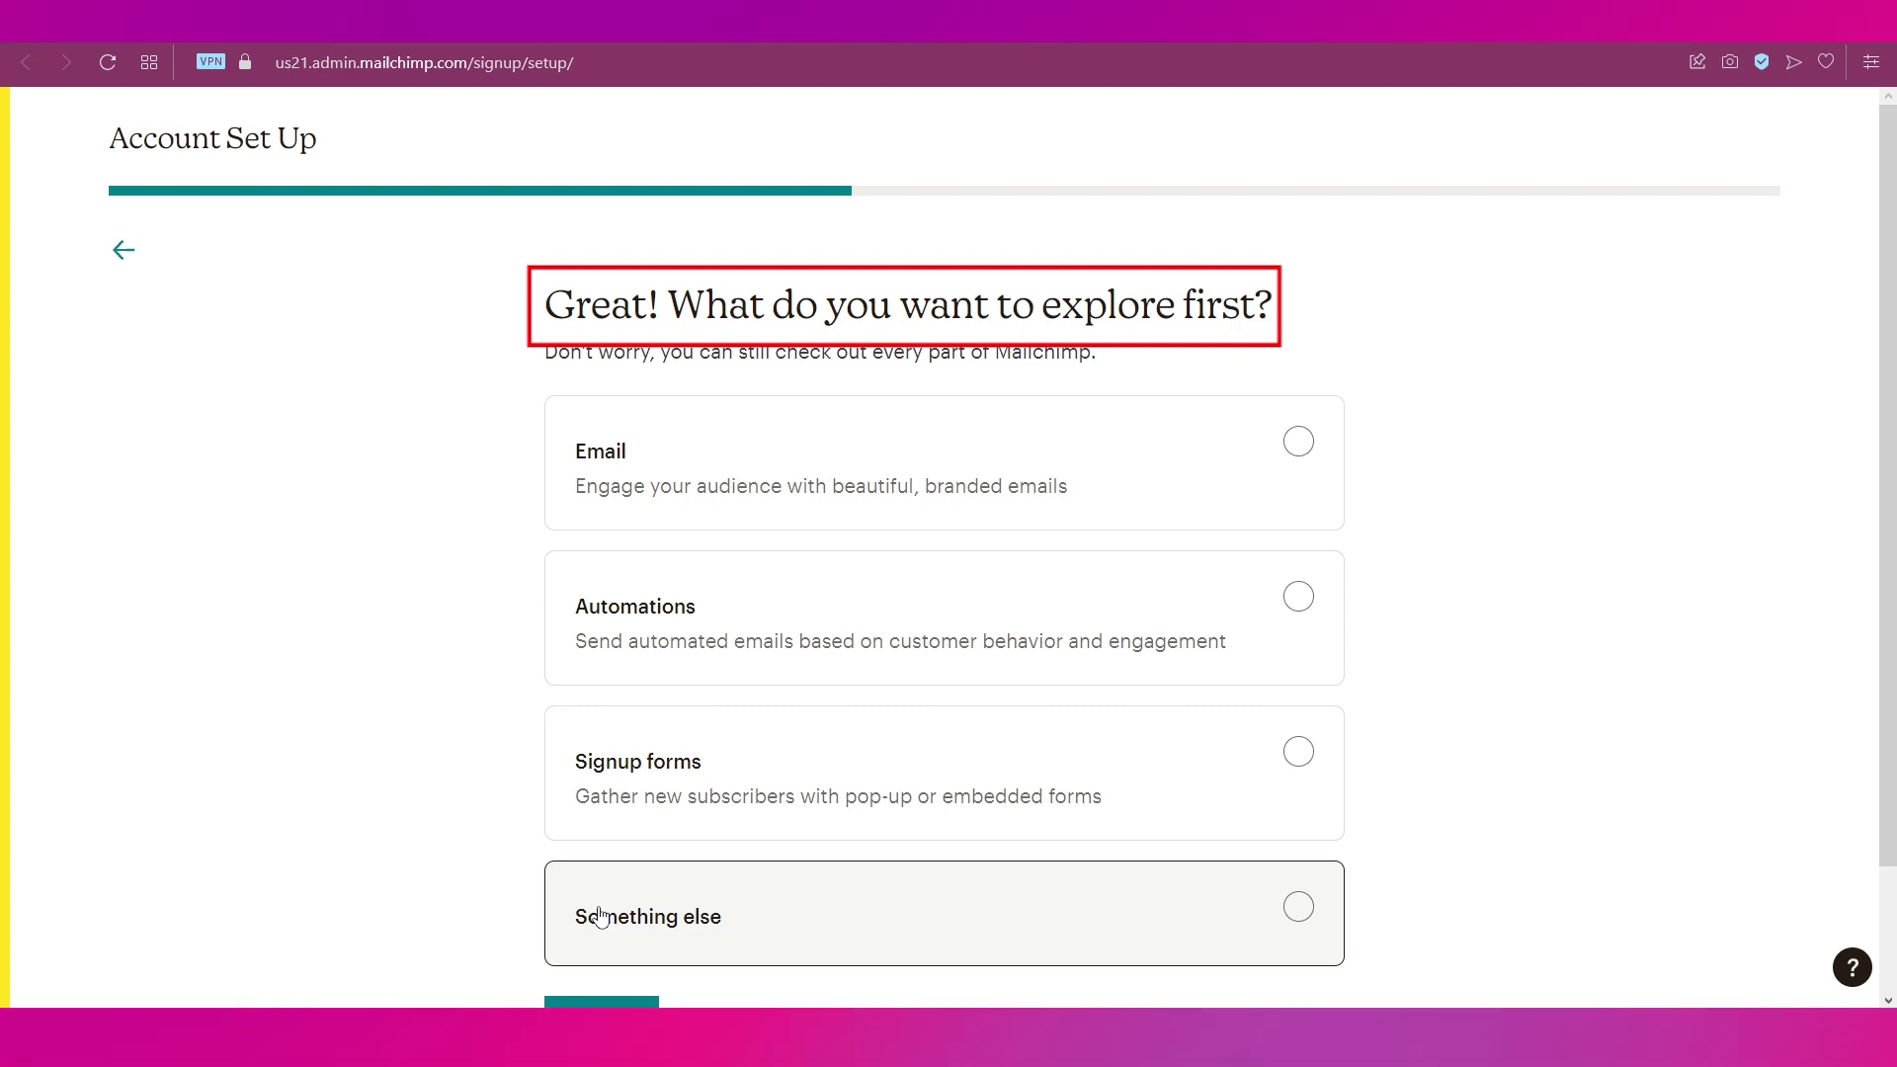
pyautogui.scroll(-2, 849, 863)
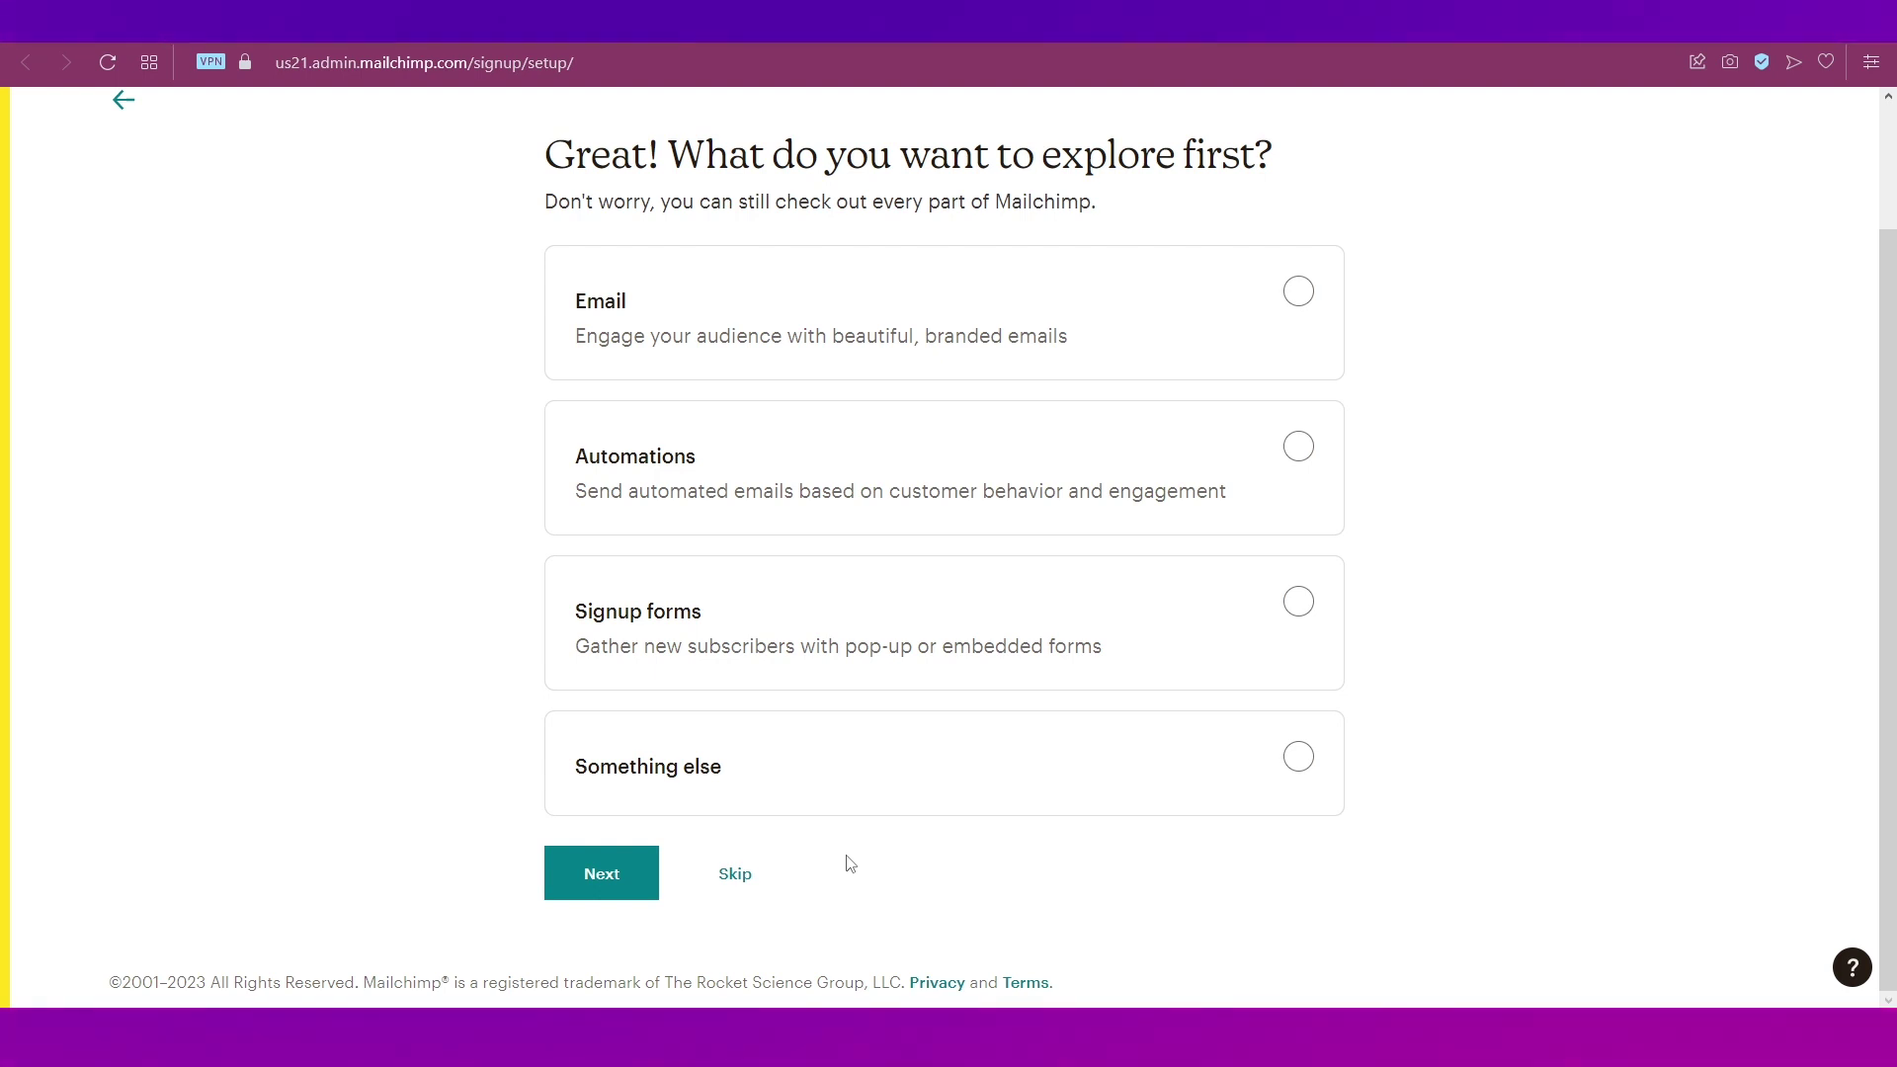
pyautogui.click(745, 885)
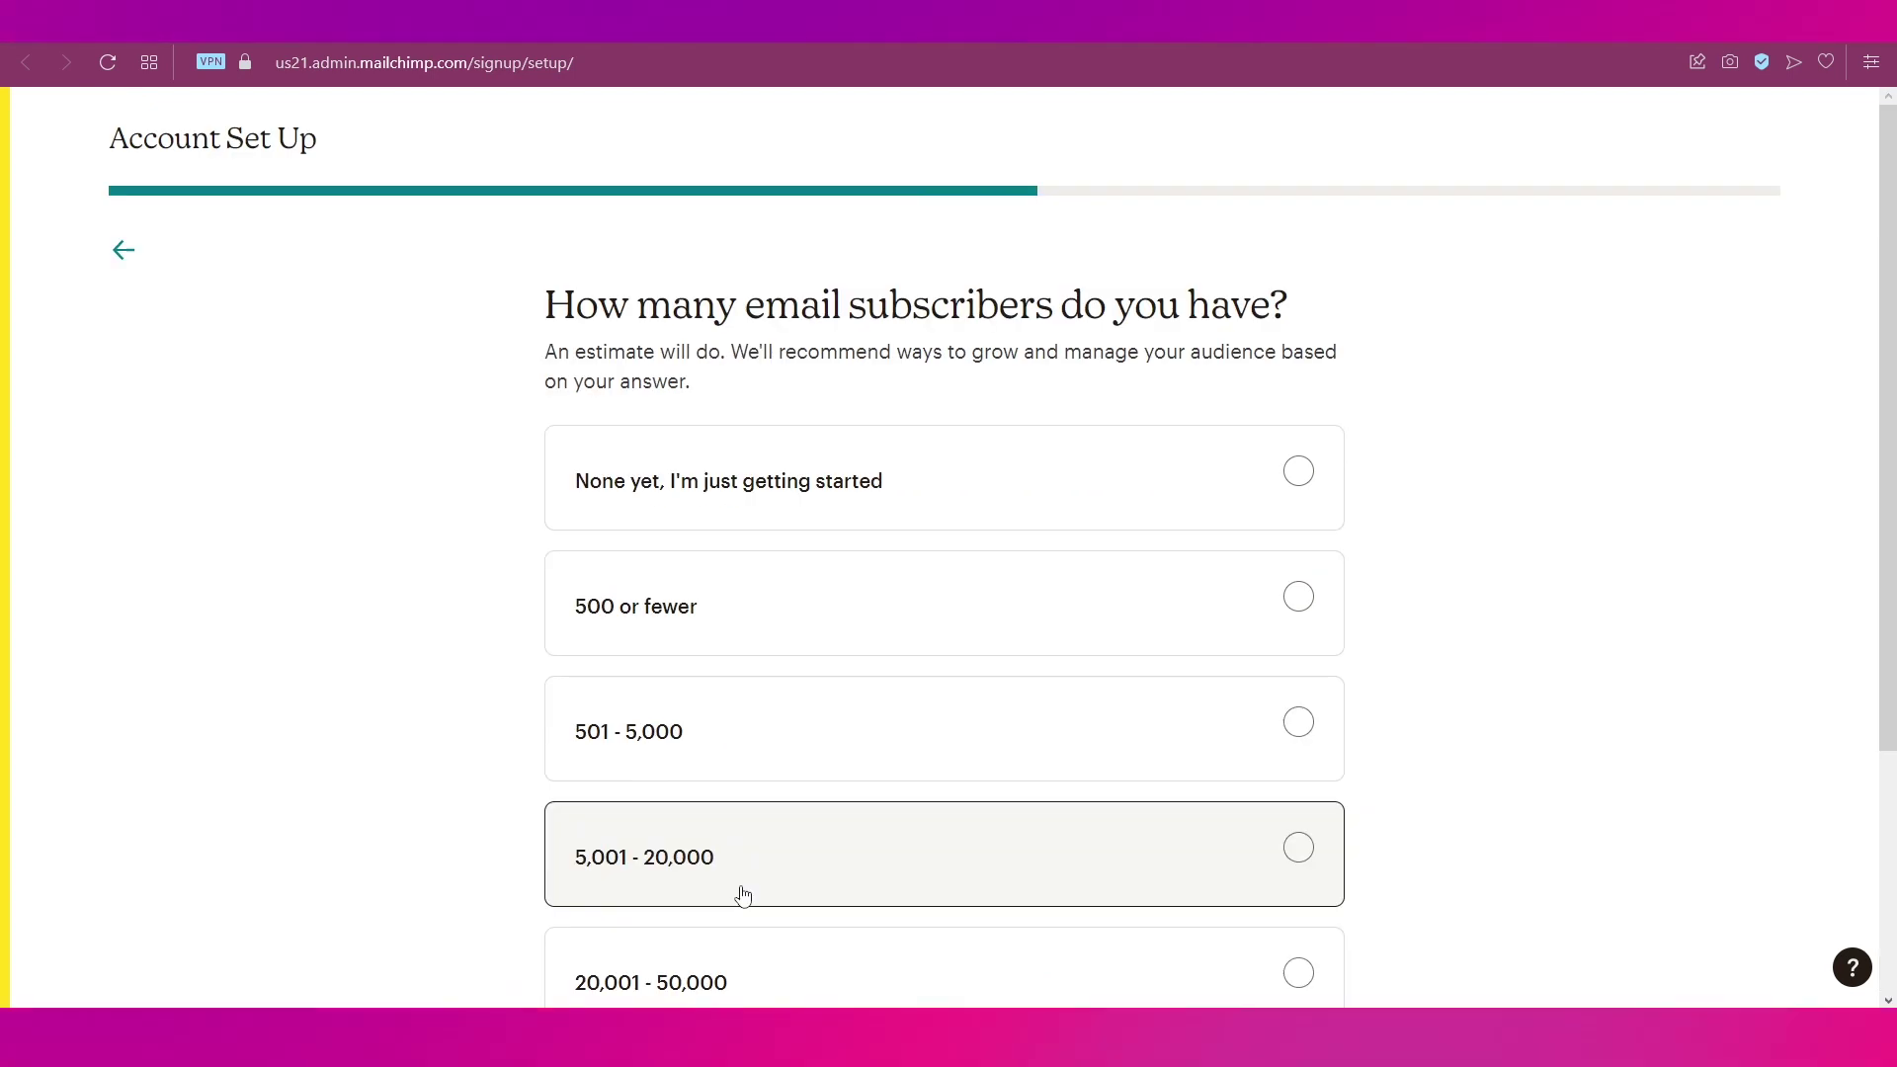
pyautogui.scroll(-1, 743, 895)
pyautogui.scroll(-1, 743, 895)
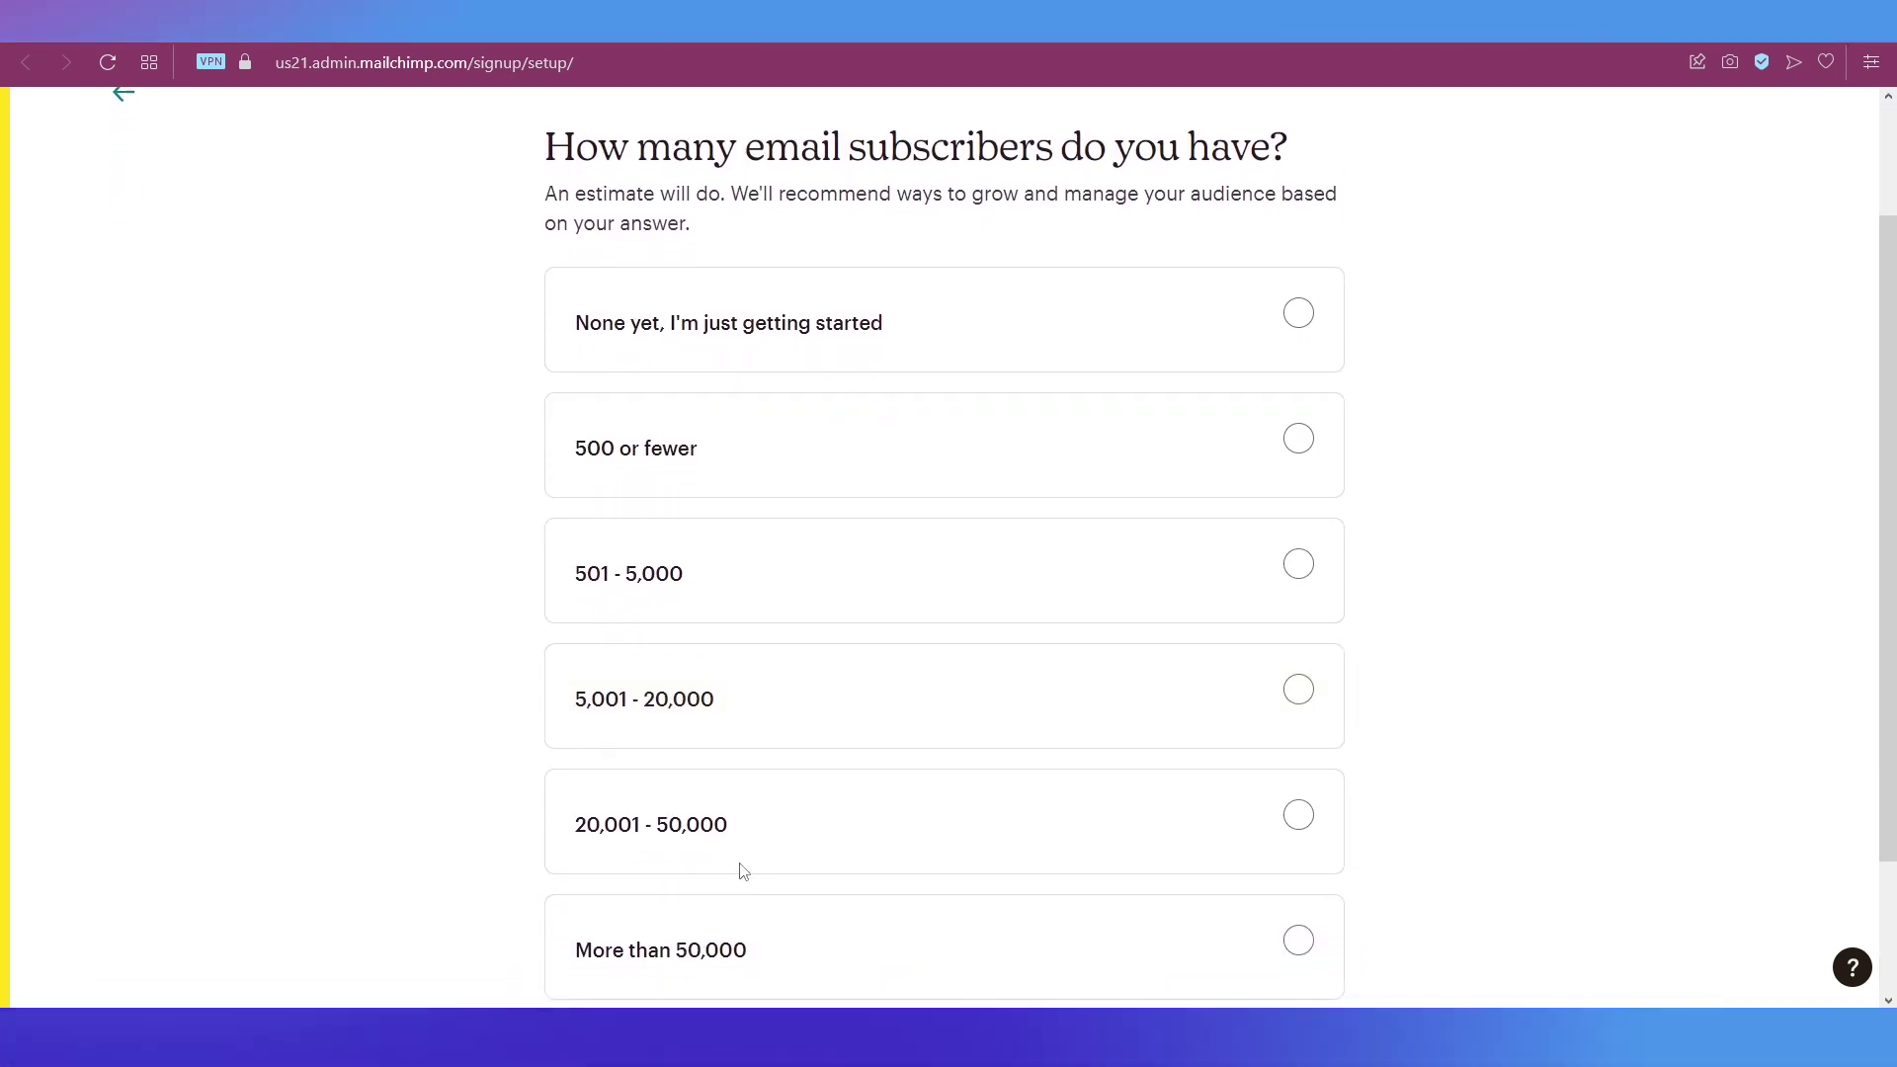
pyautogui.scroll(-2, 741, 637)
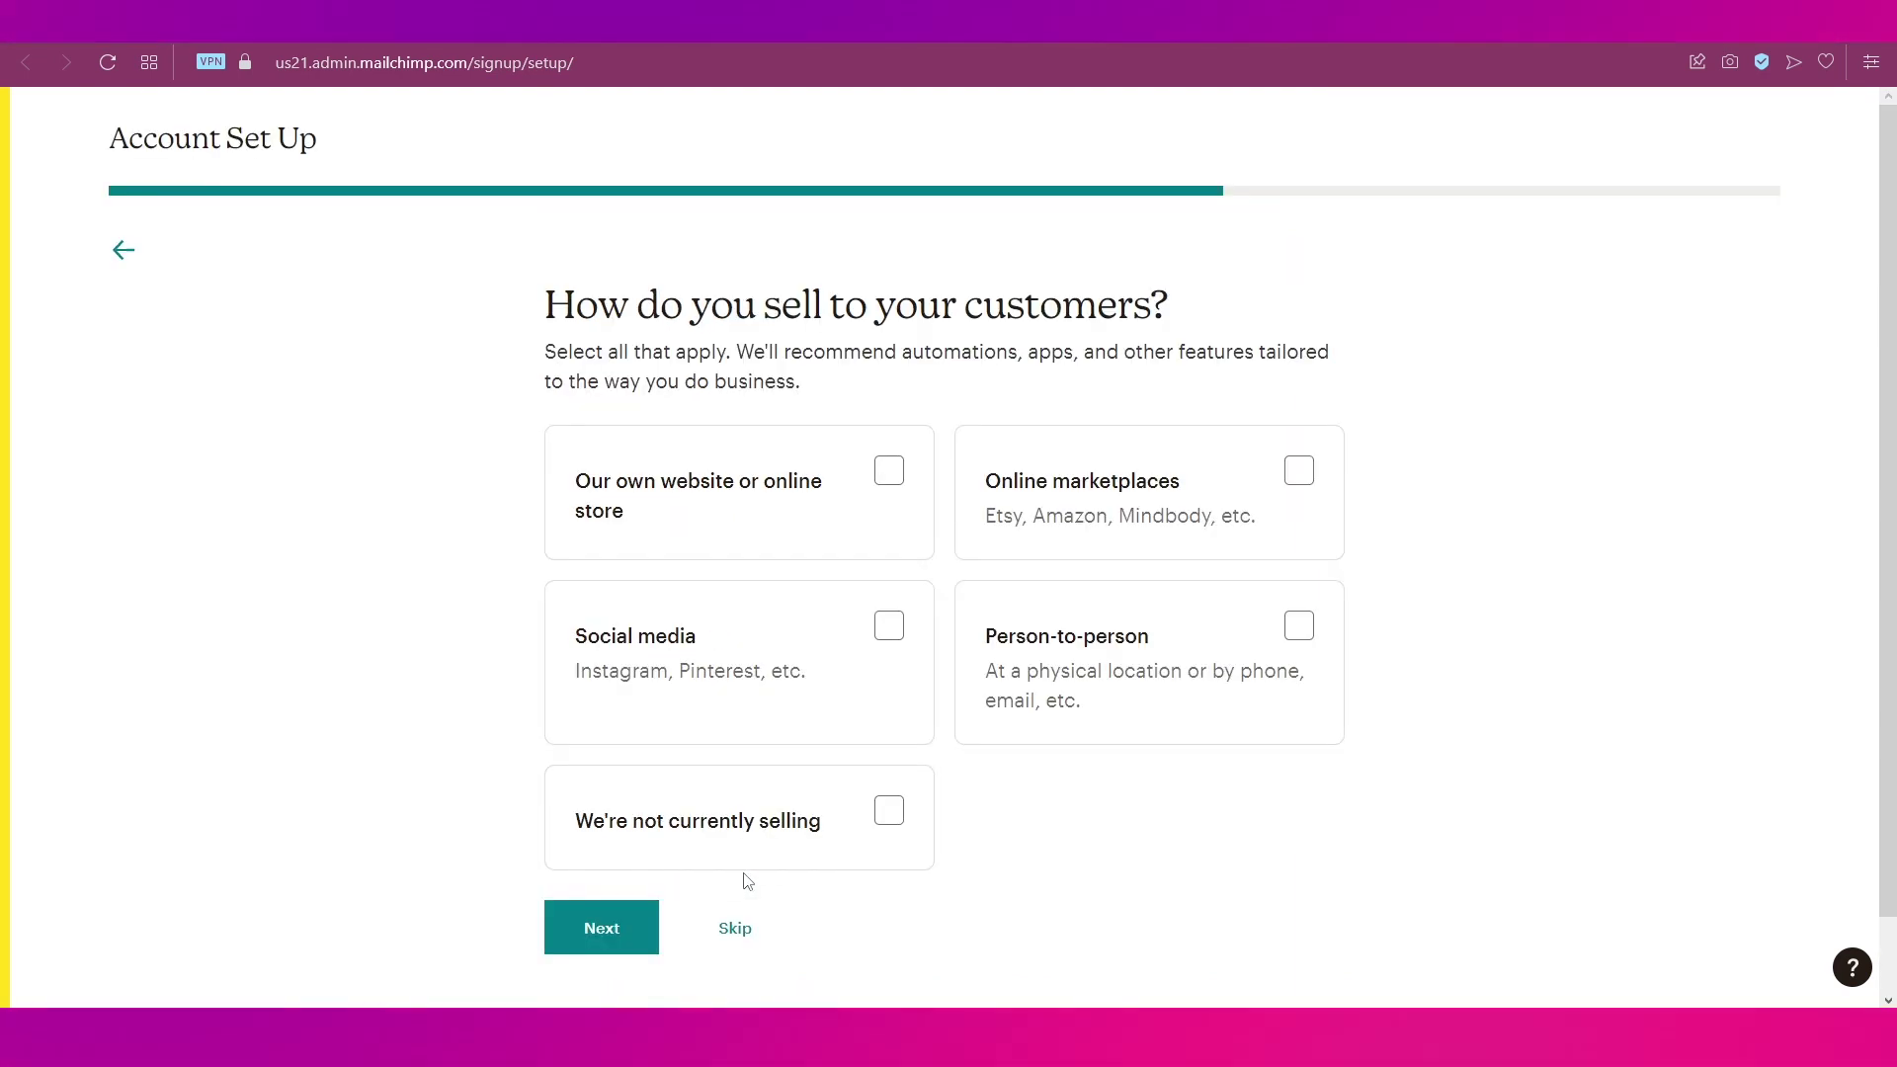
pyautogui.scroll(-1, 747, 881)
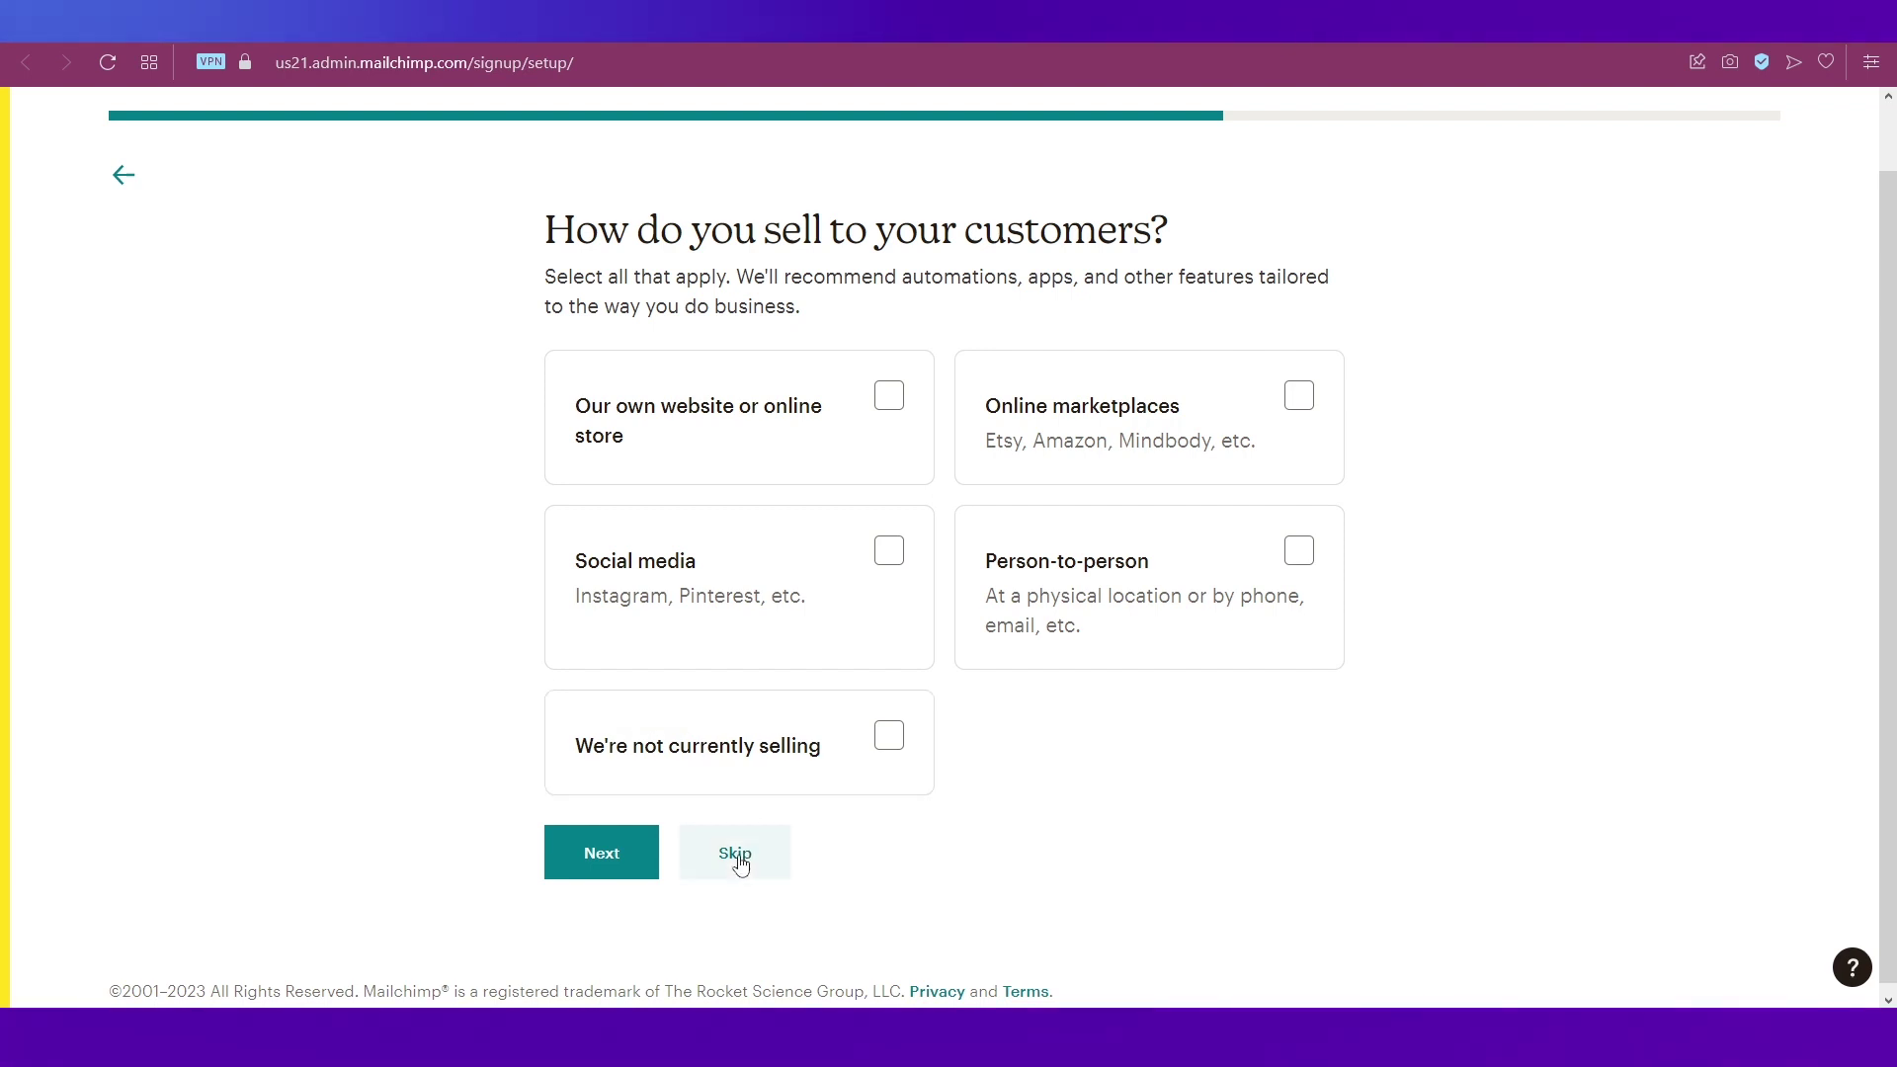
pyautogui.click(741, 870)
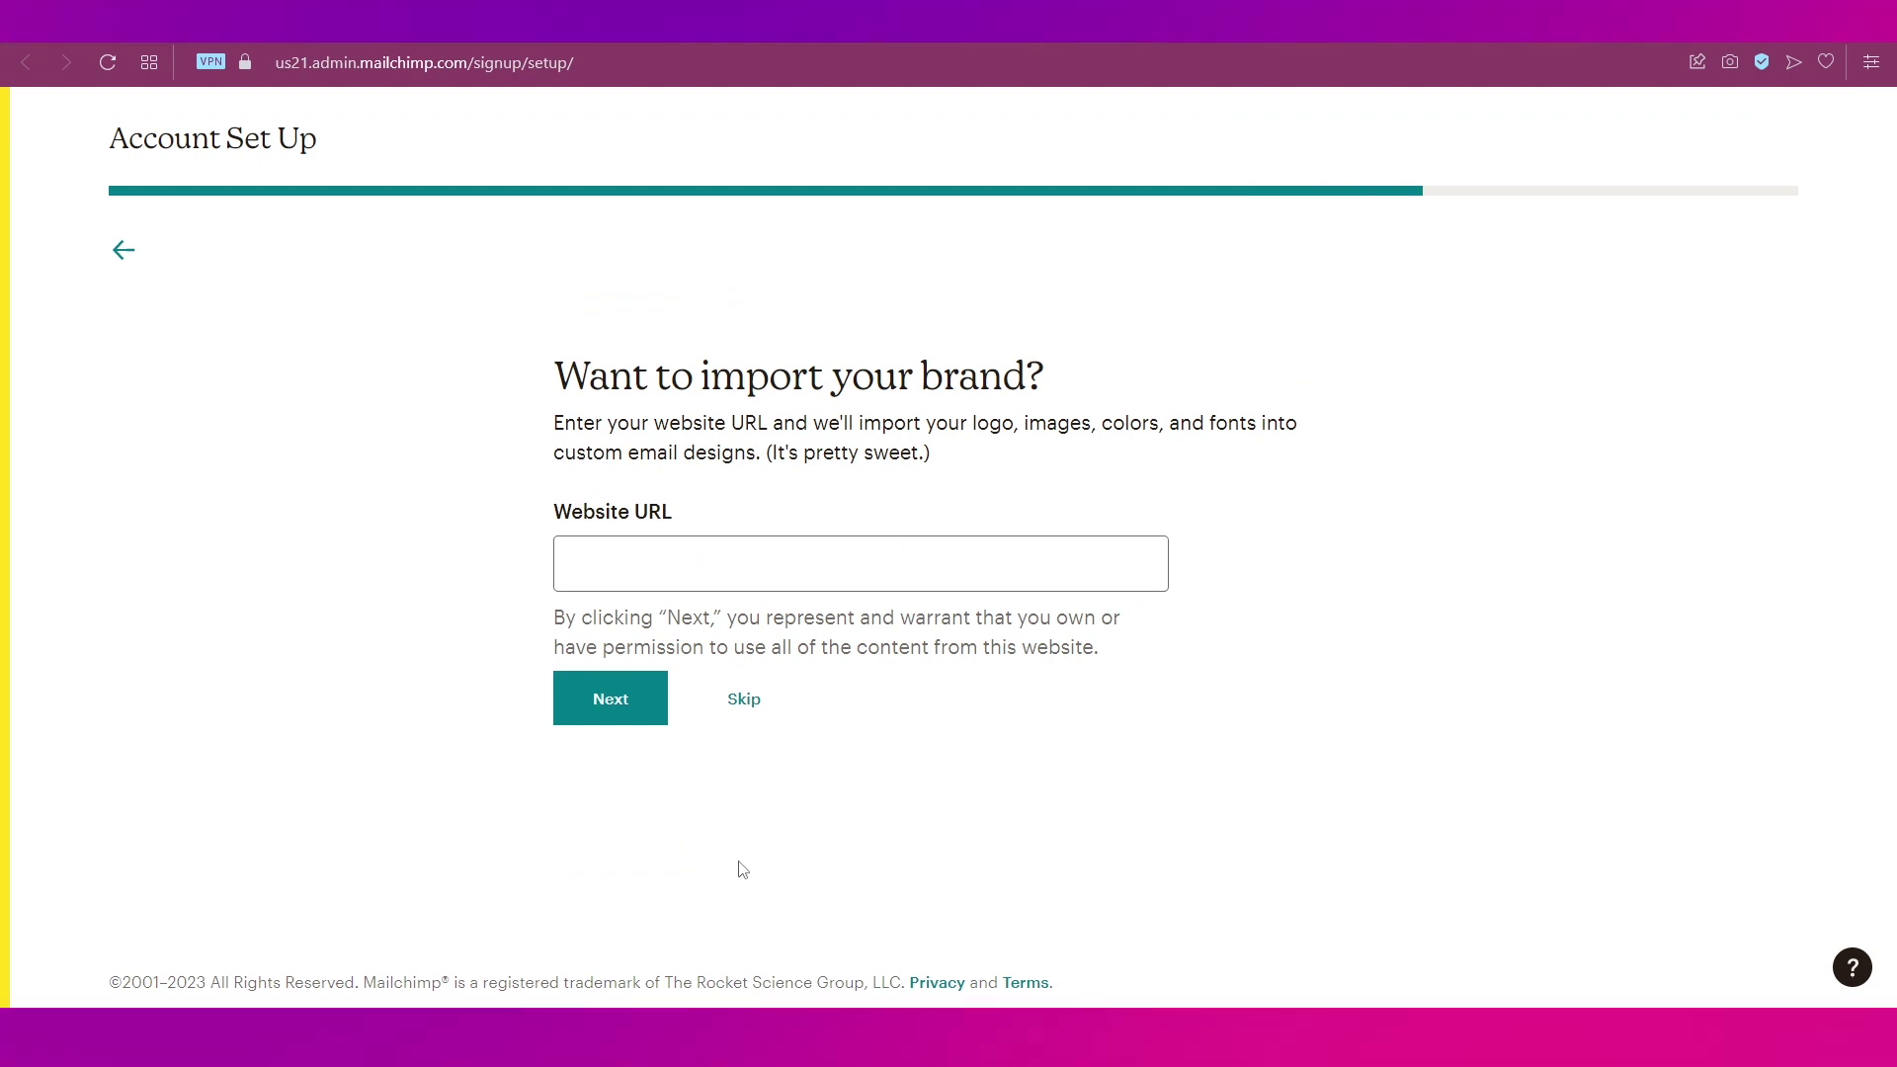
# Skip the brand import, subscribe to the E-commerce Newsletter, and finish setup to the dashboard.
pyautogui.click(744, 701)
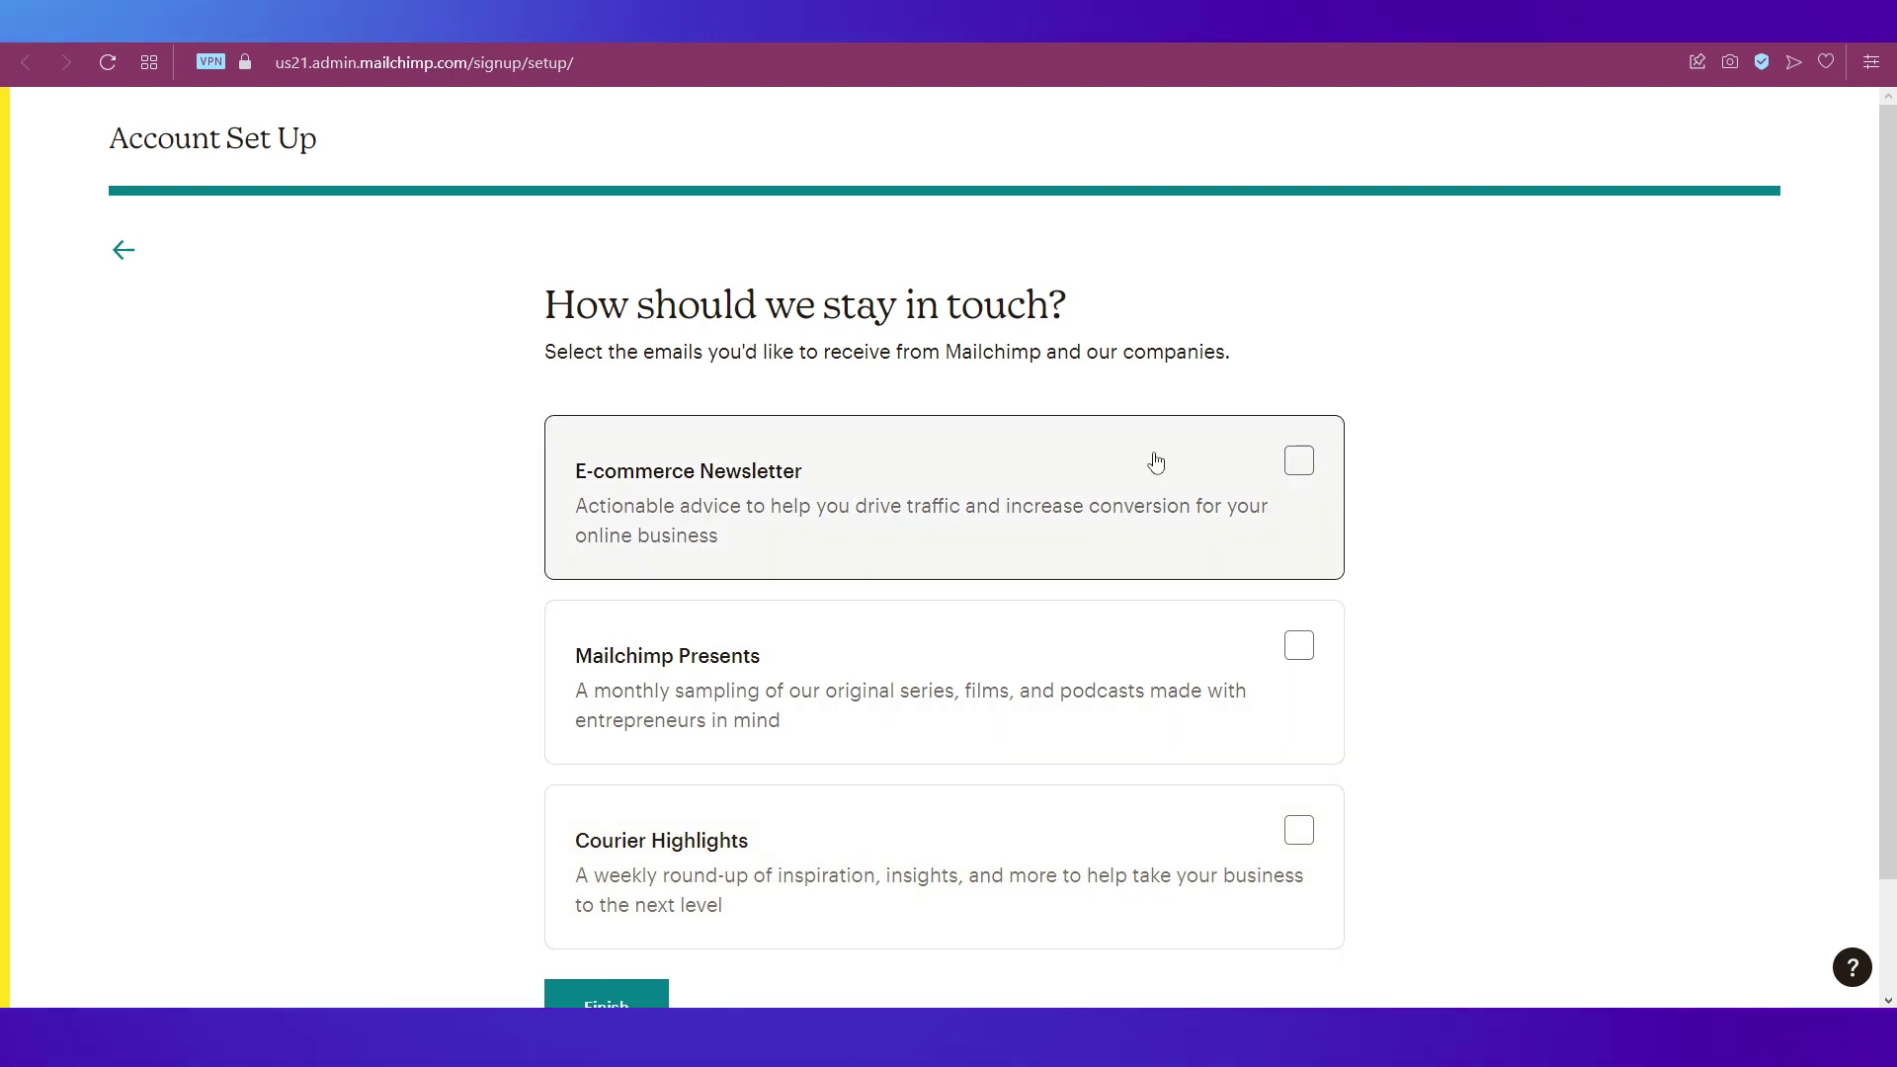
pyautogui.click(1299, 463)
pyautogui.scroll(-1, 1519, 560)
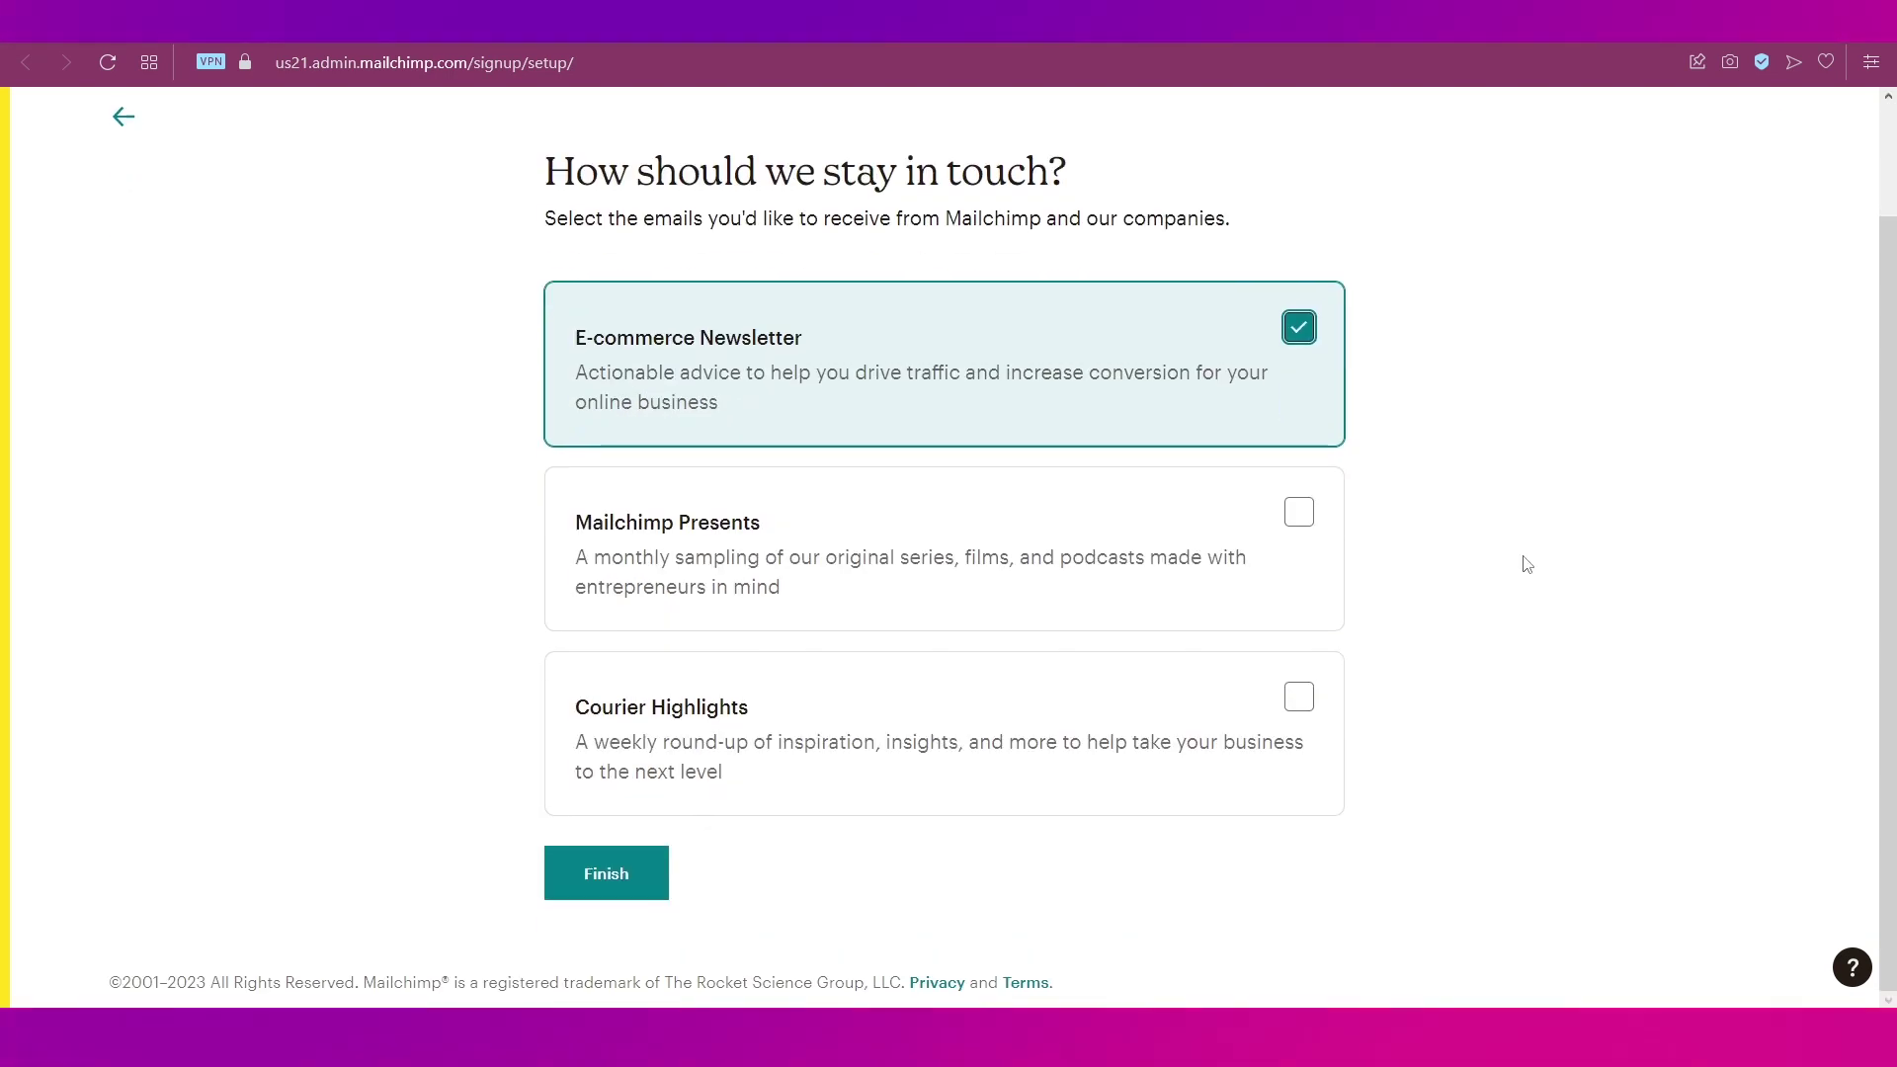
pyautogui.click(613, 879)
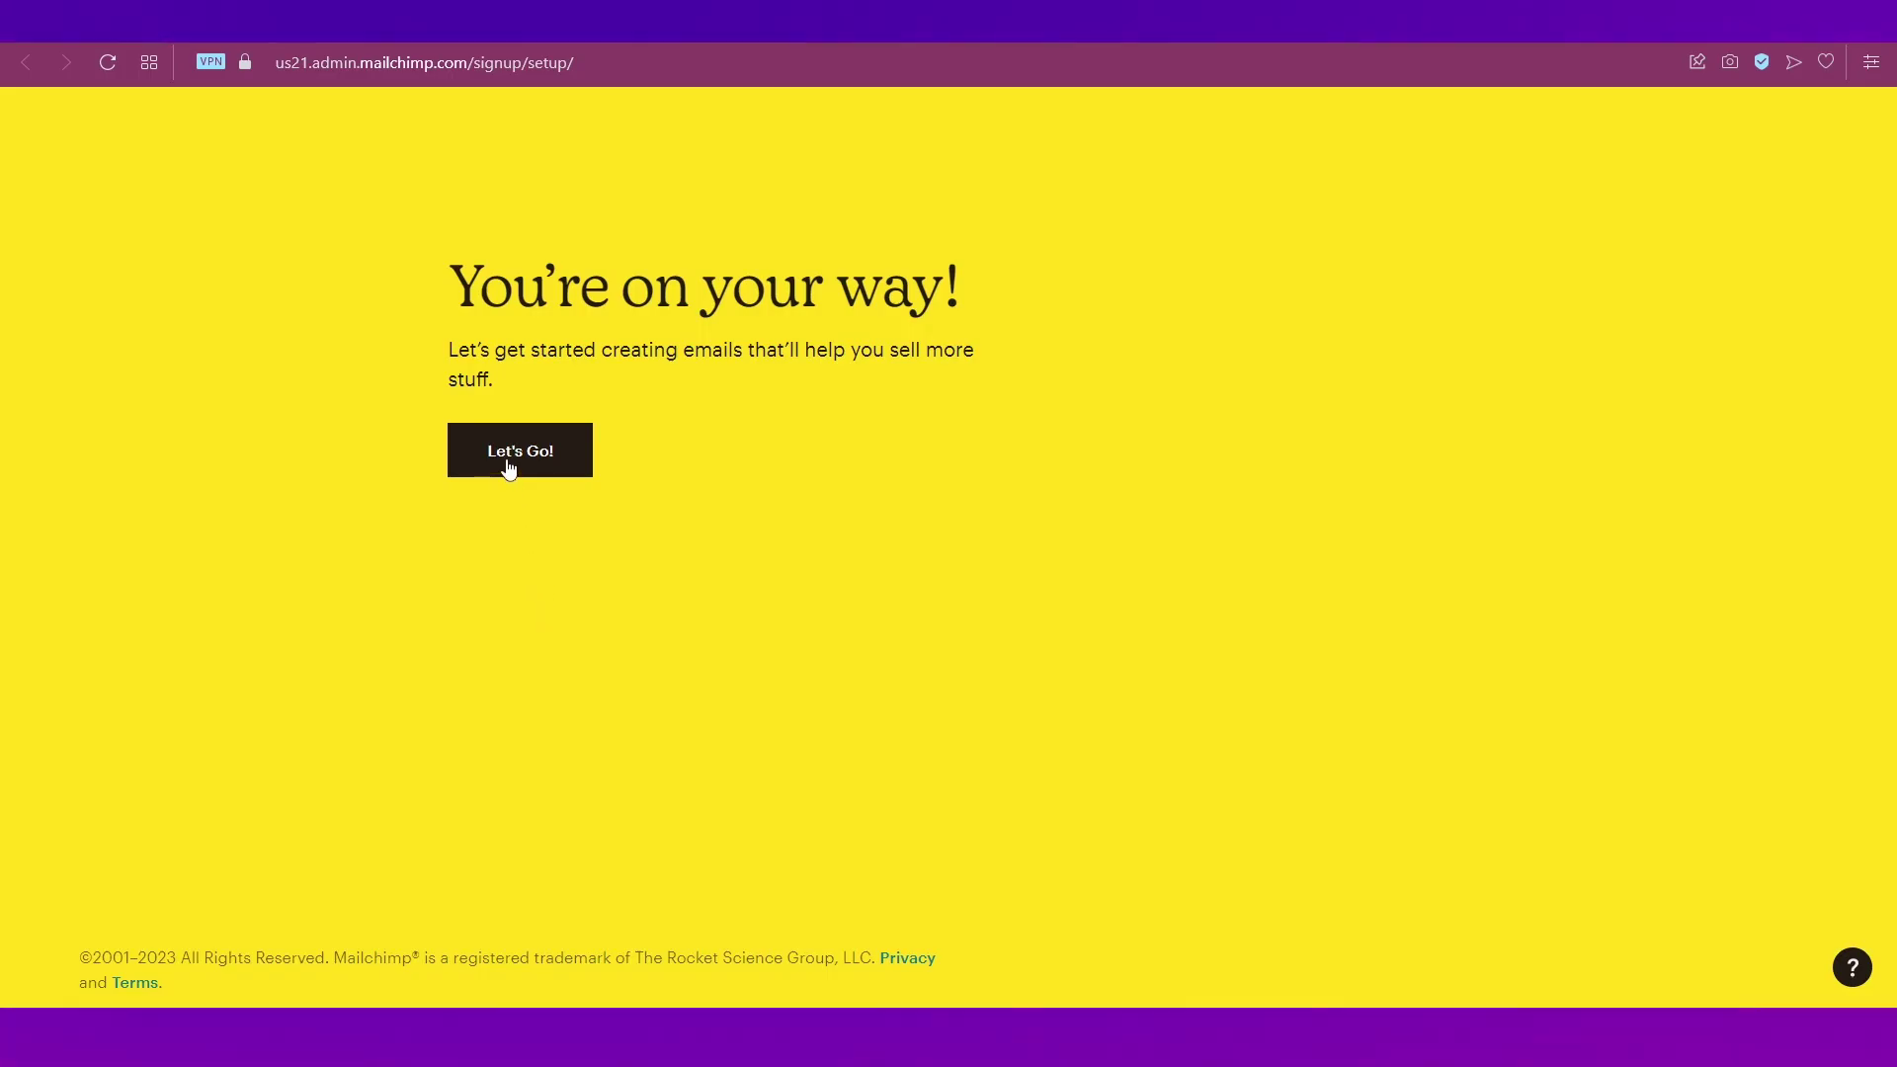
pyautogui.click(508, 469)
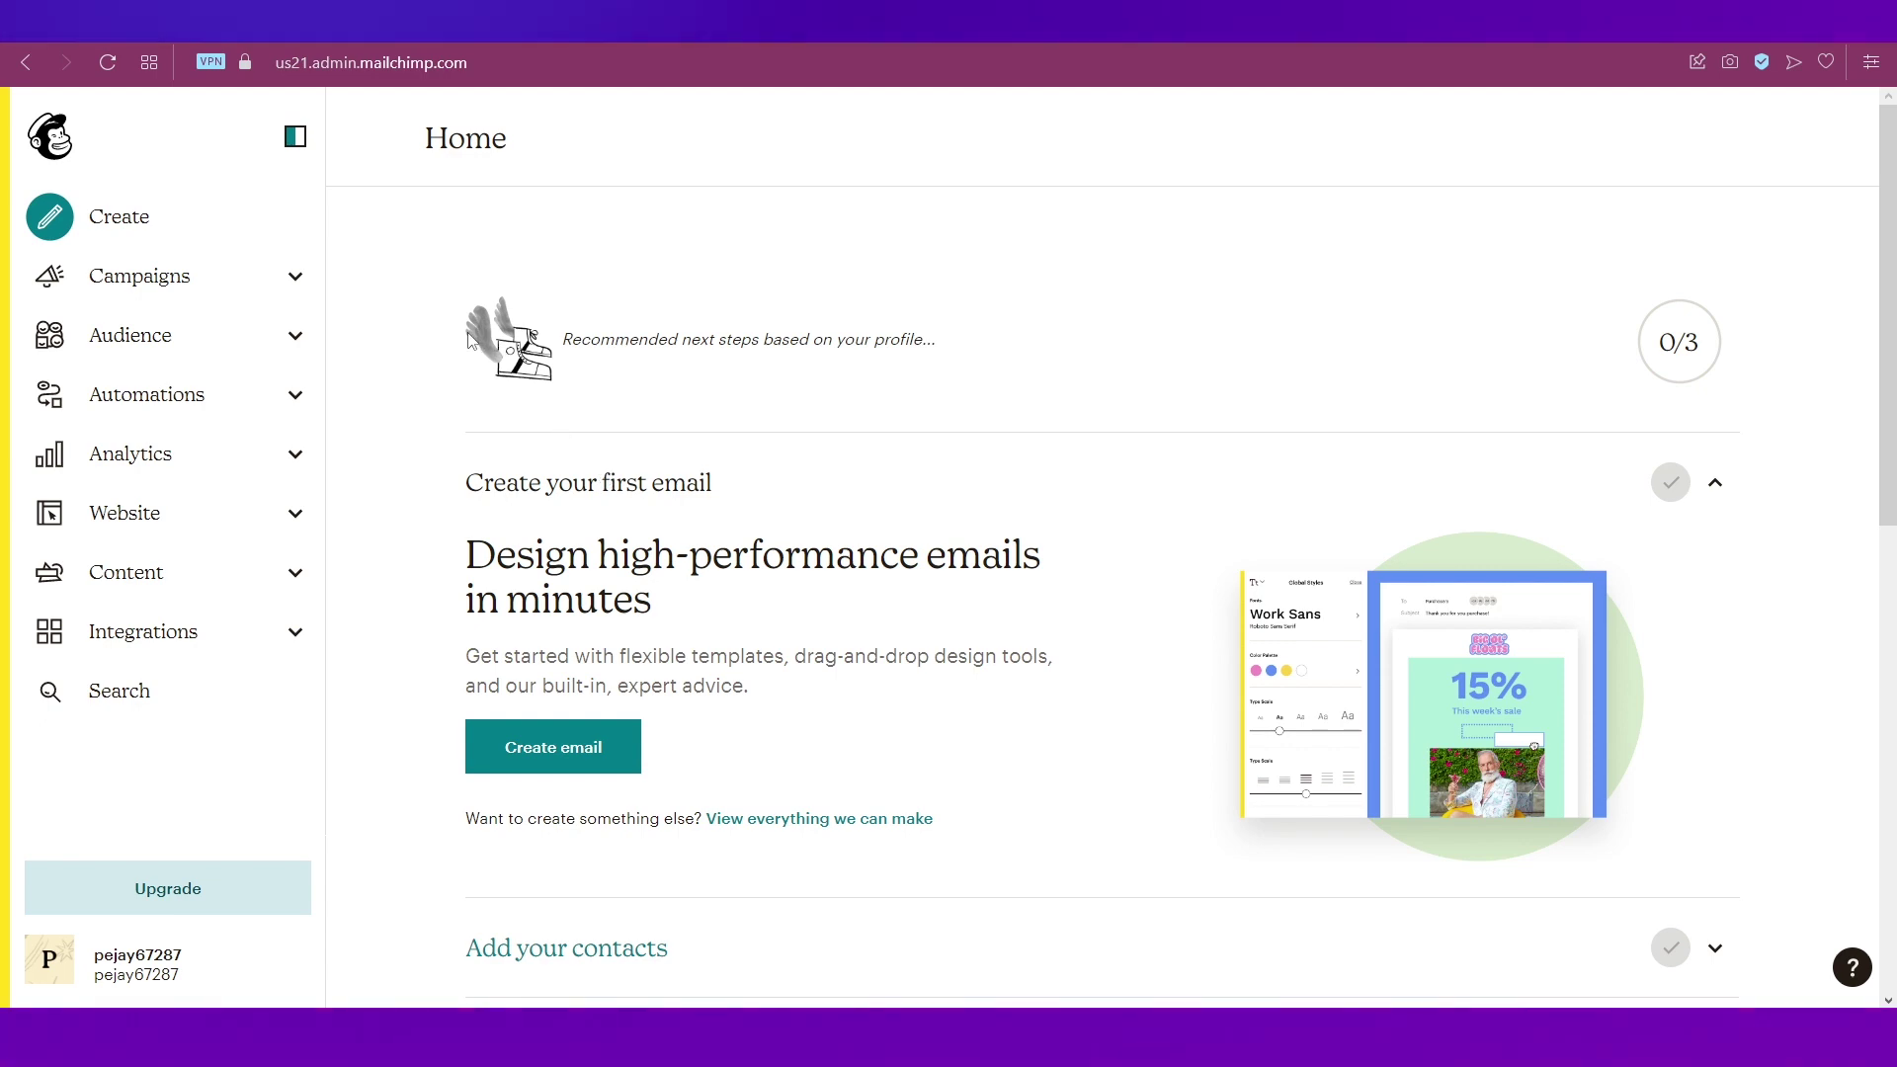
# Open the Create page from the left sidebar.
pyautogui.click(153, 242)
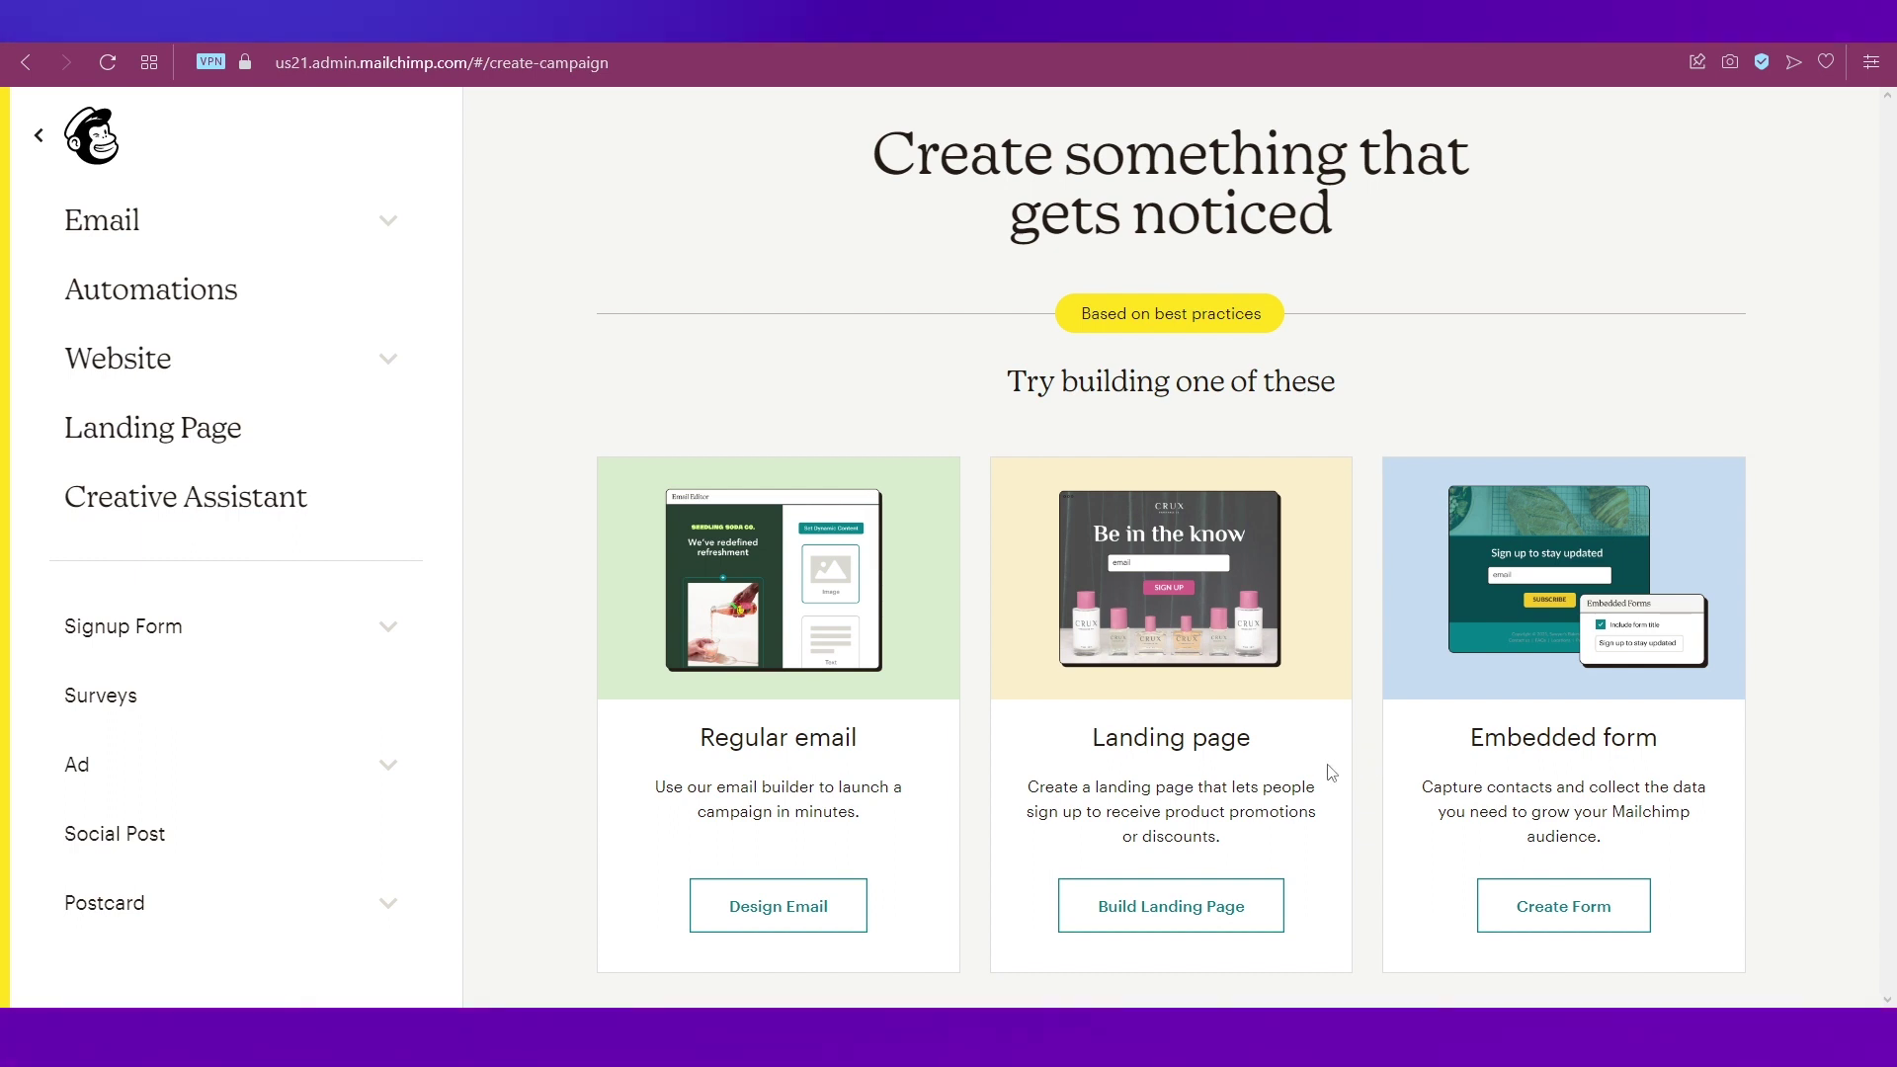
# Build a landing page named 'Sign Up', keeping the current audience.
pyautogui.click(1174, 906)
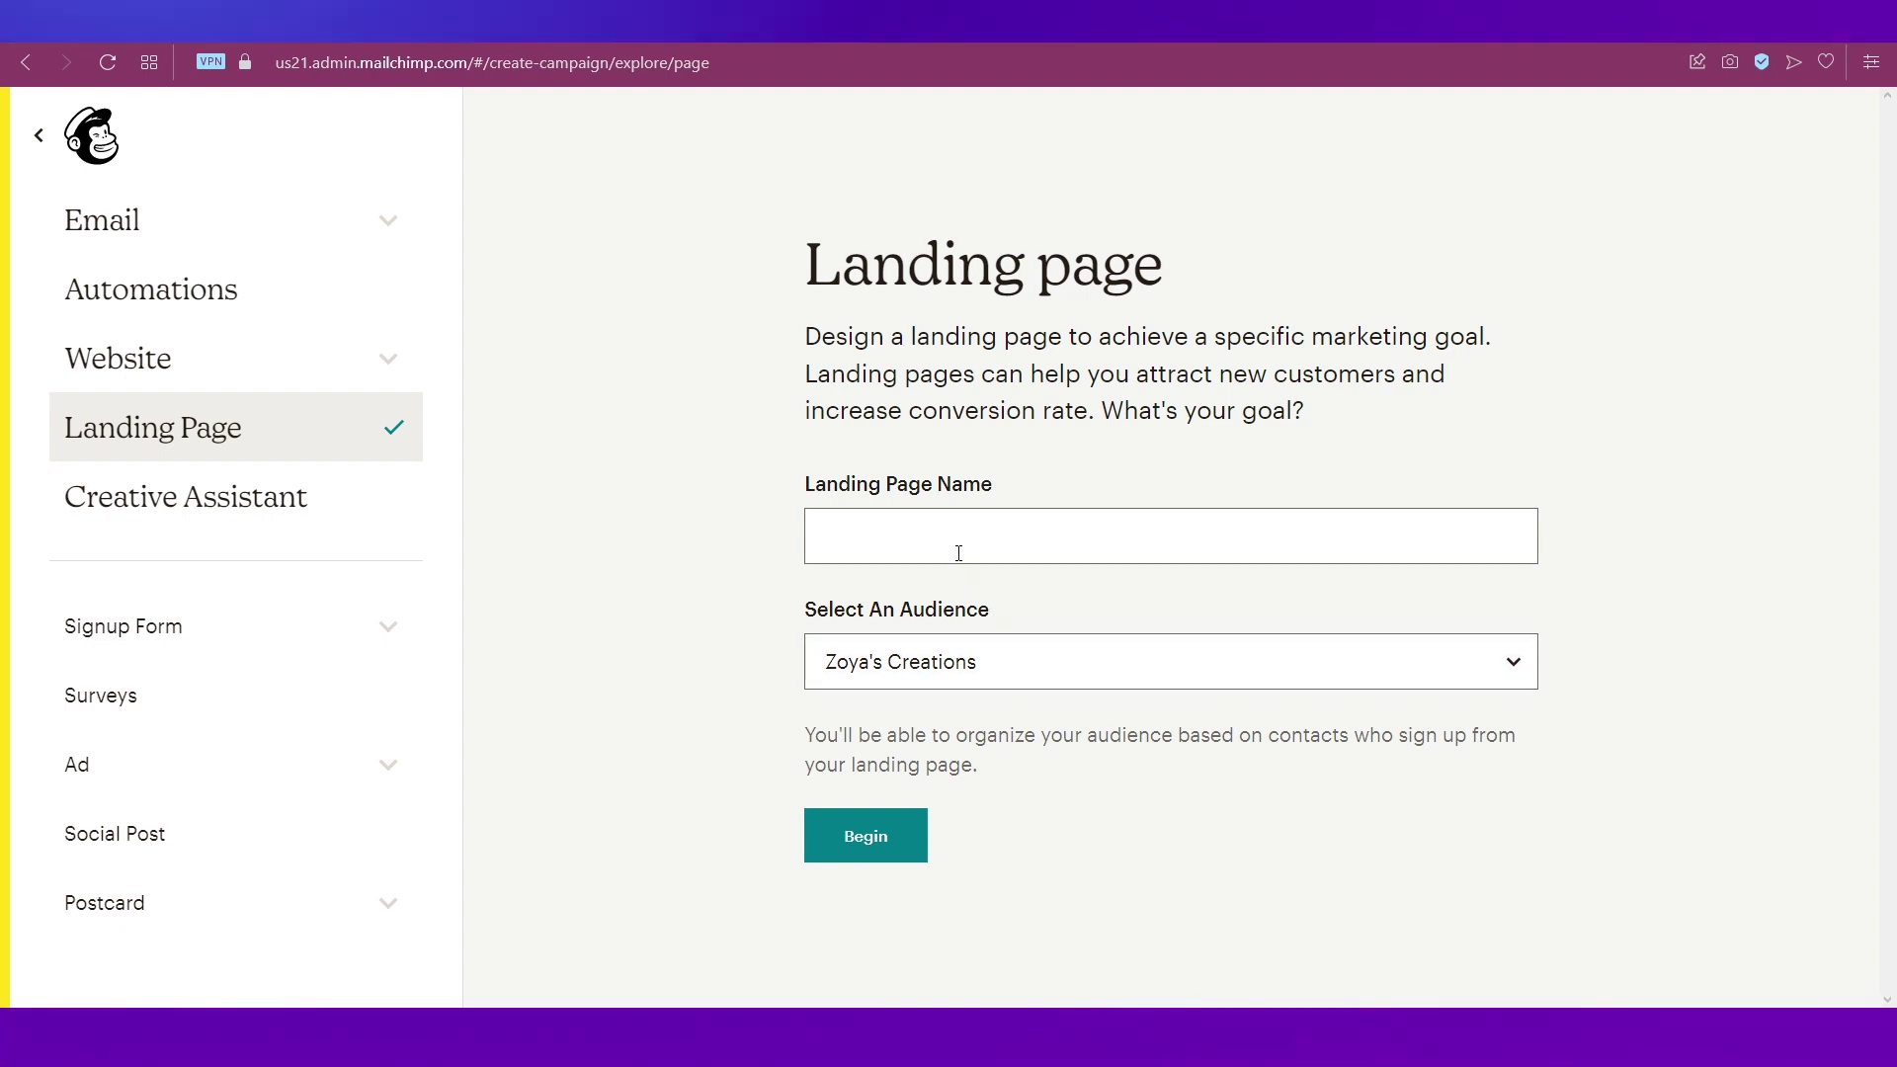
pyautogui.click(944, 537)
pyautogui.write('Sign')
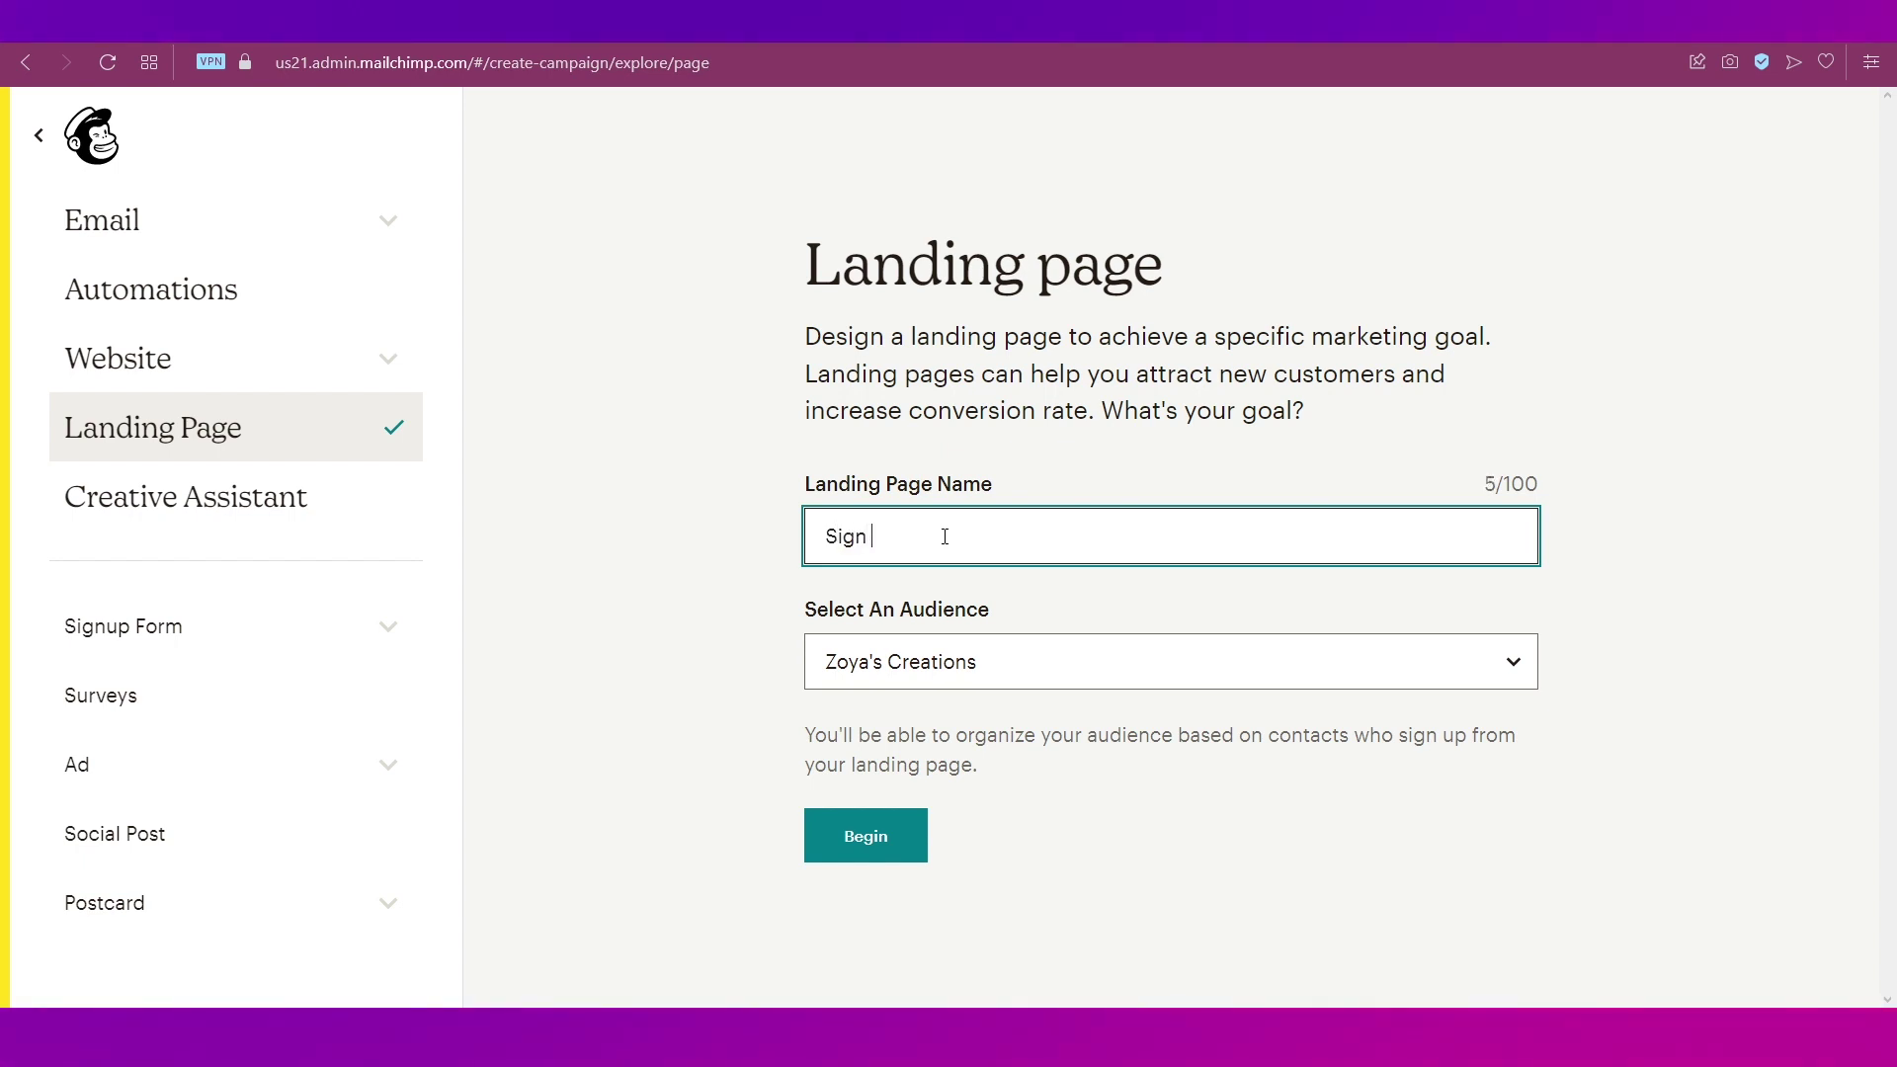
pyautogui.write(' Up')
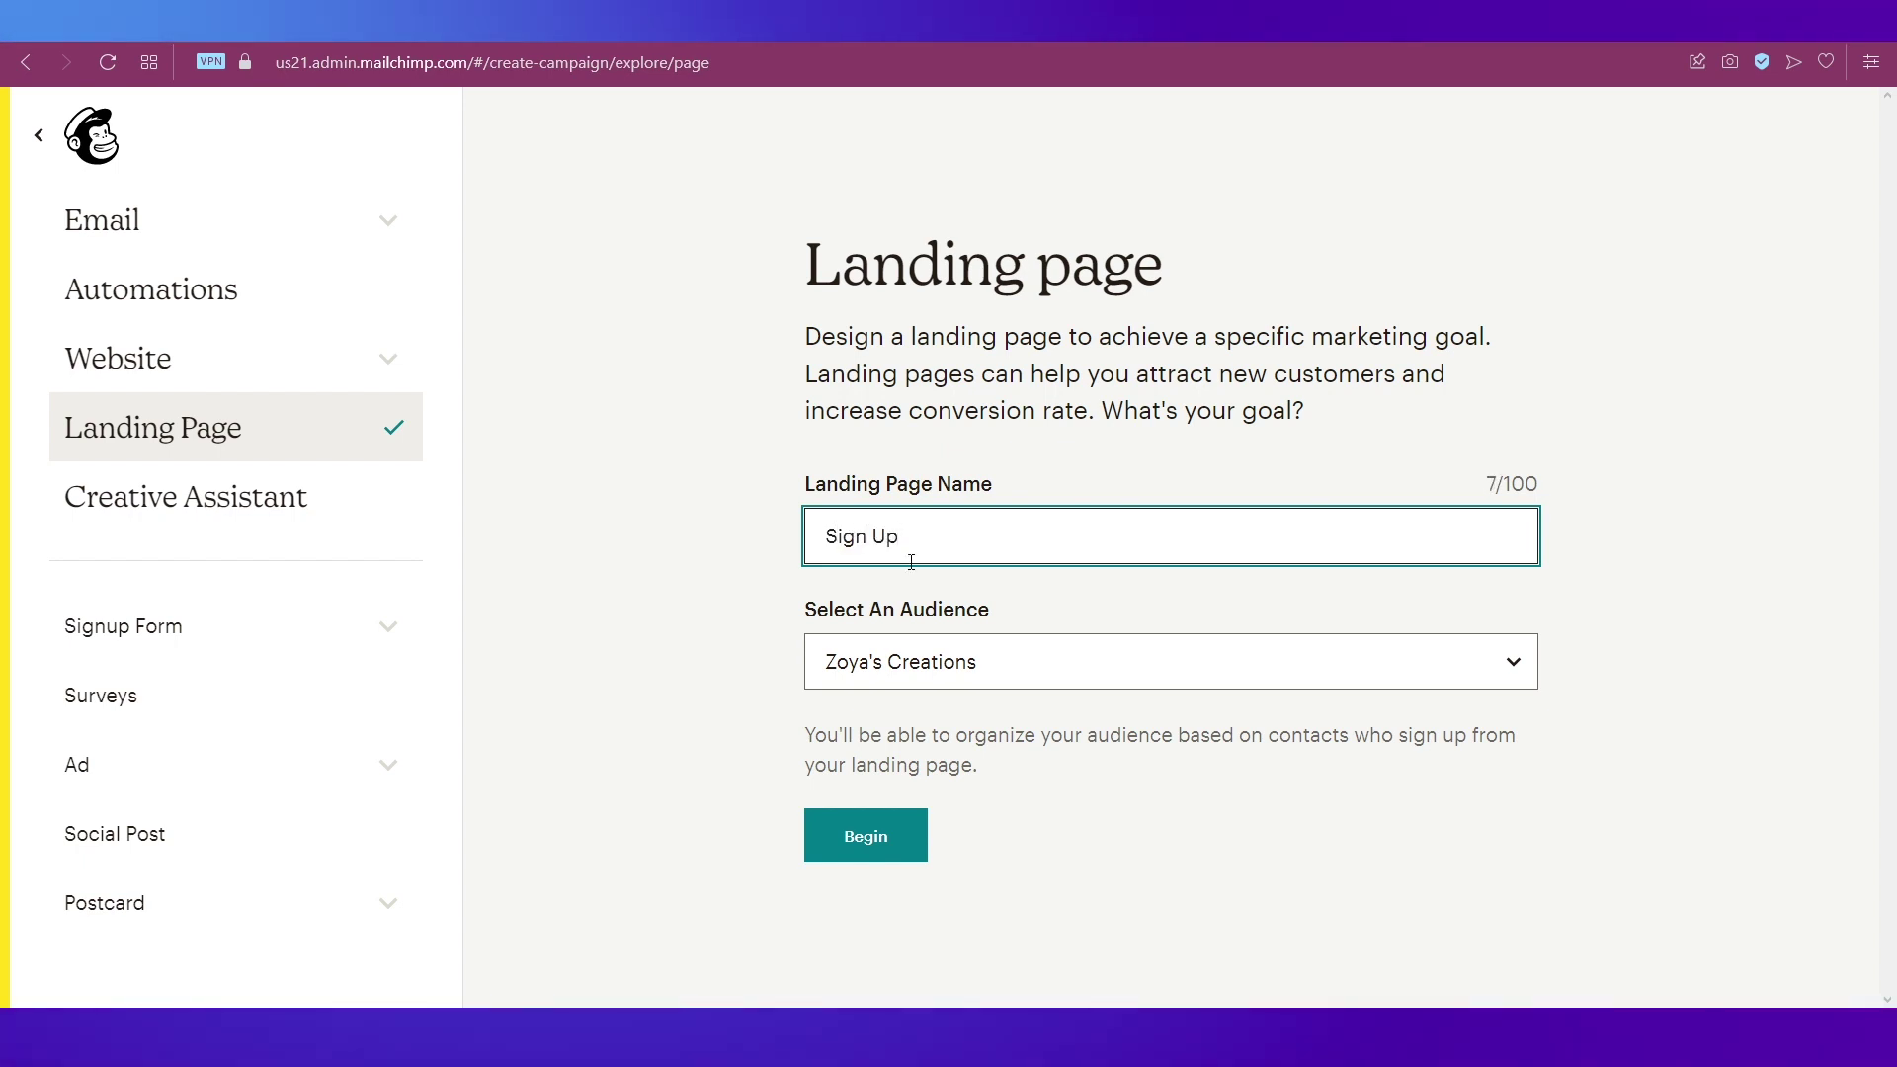
pyautogui.click(900, 672)
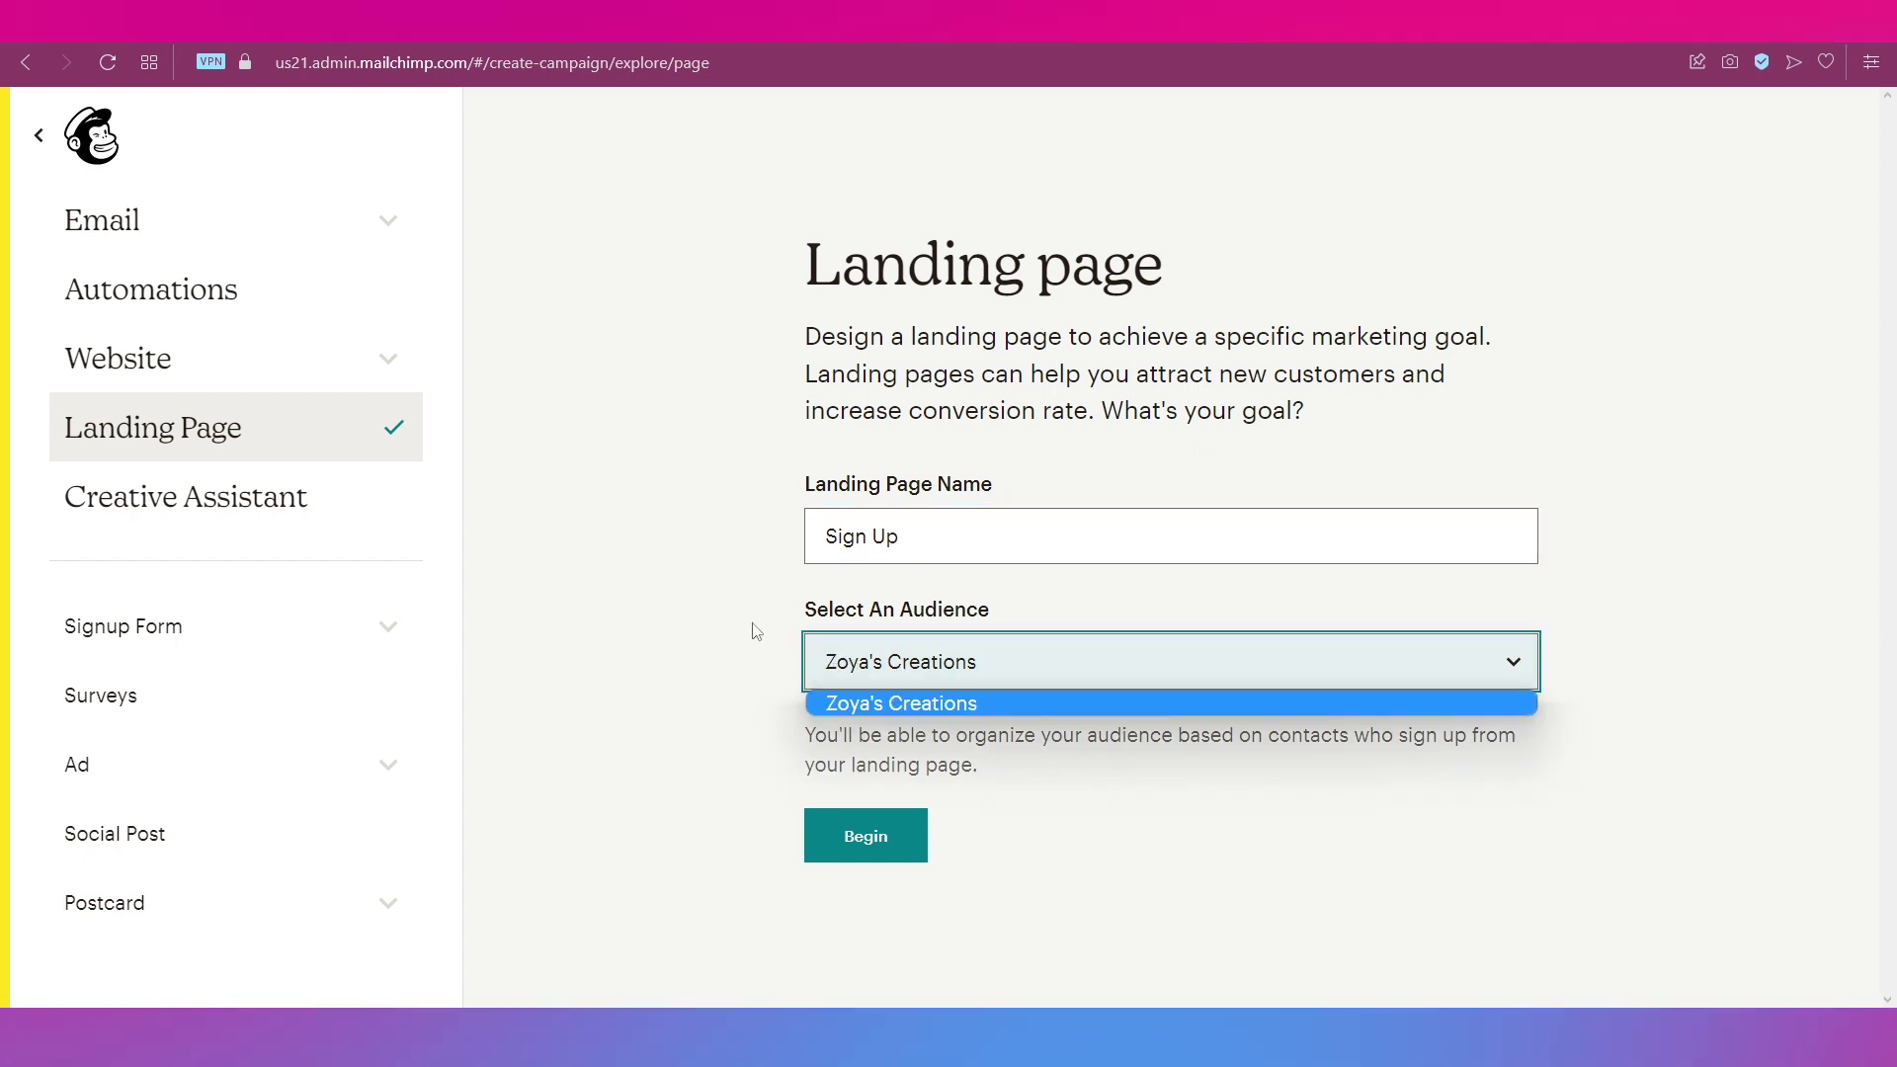
pyautogui.click(758, 669)
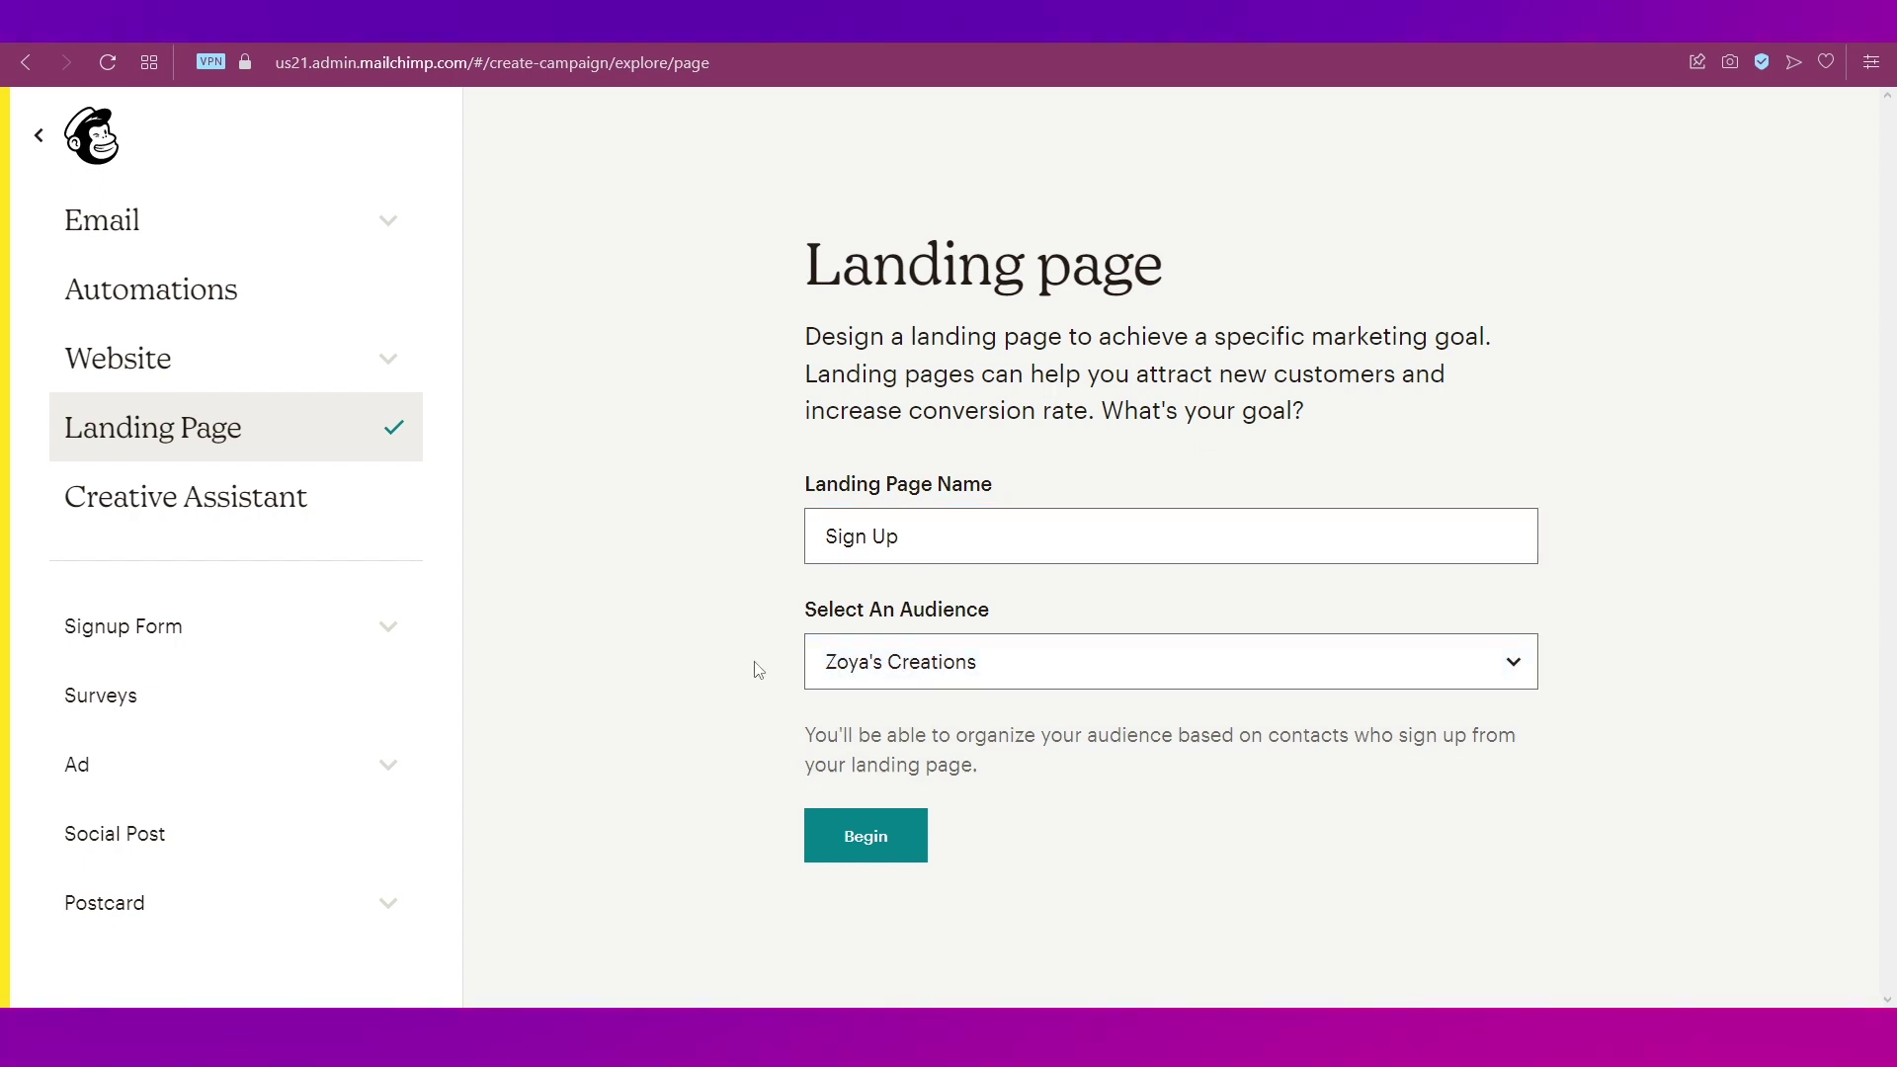
pyautogui.click(866, 847)
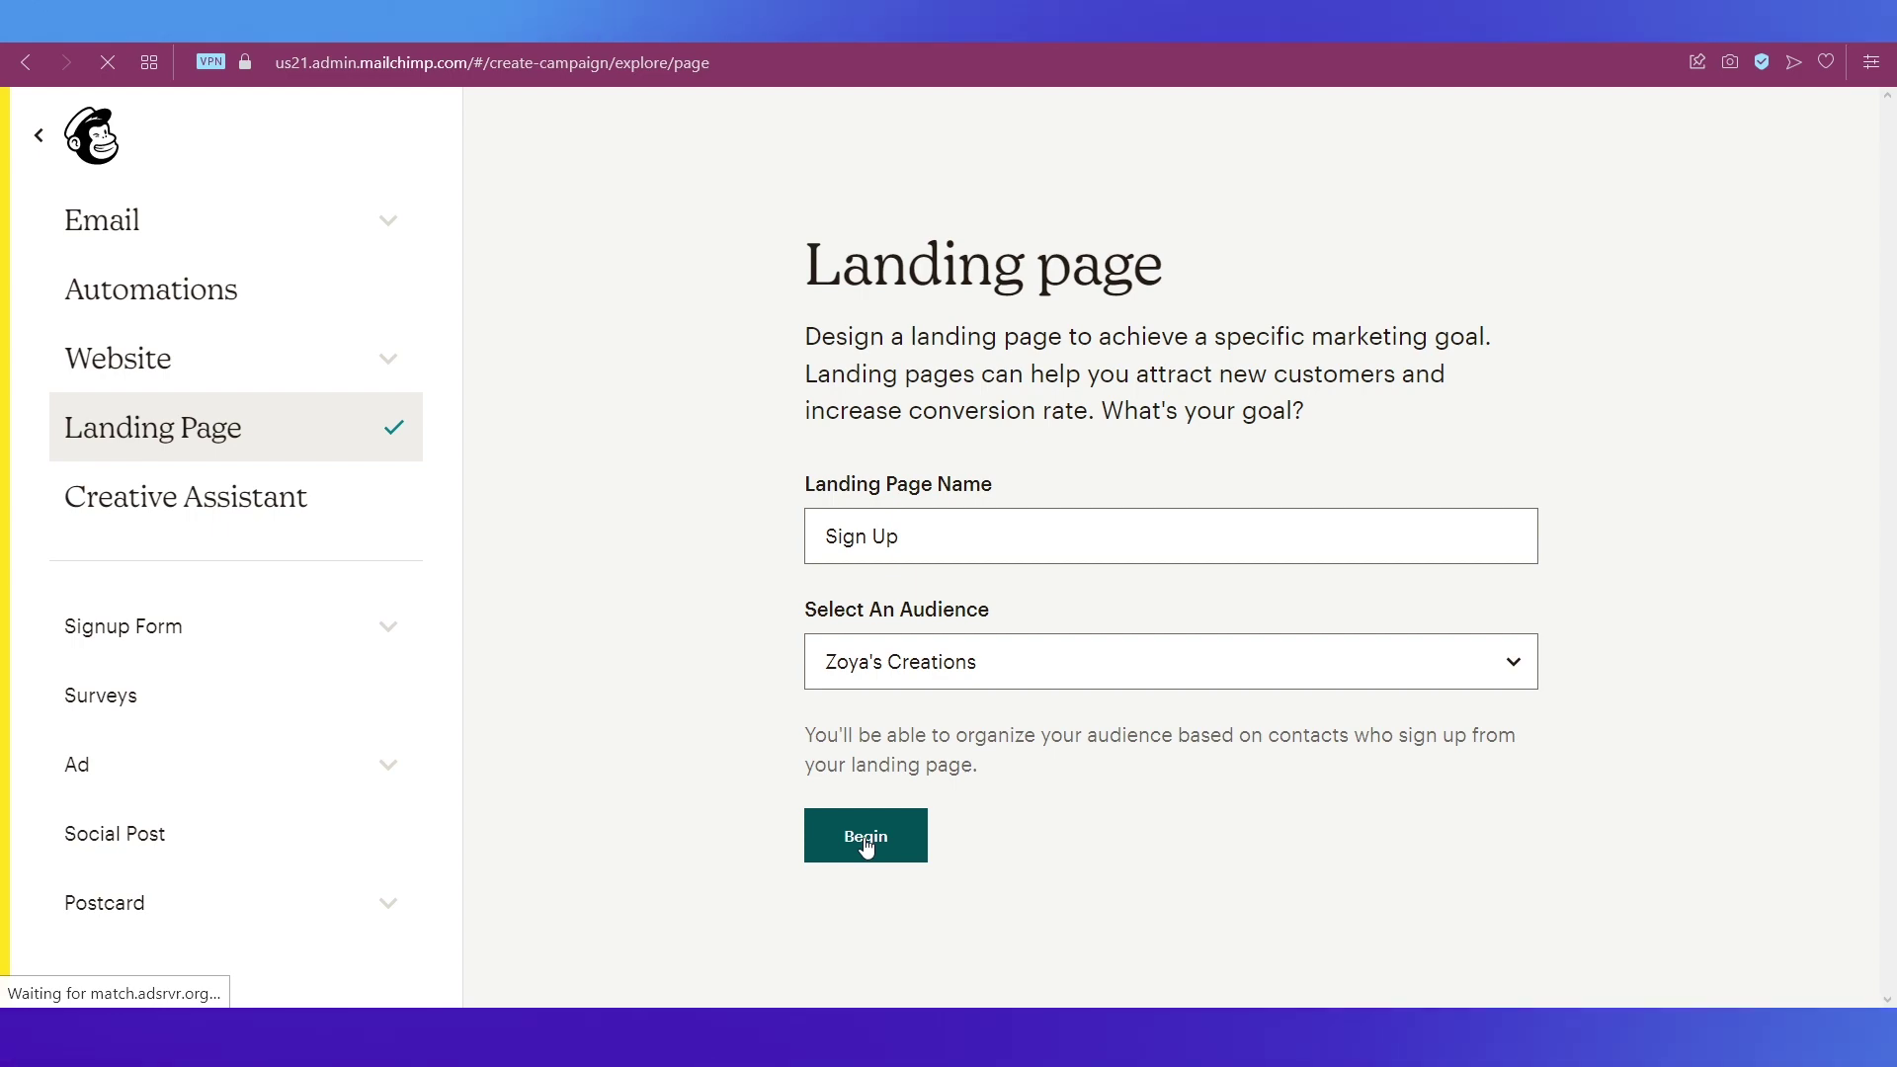
pyautogui.scroll(-3, 865, 846)
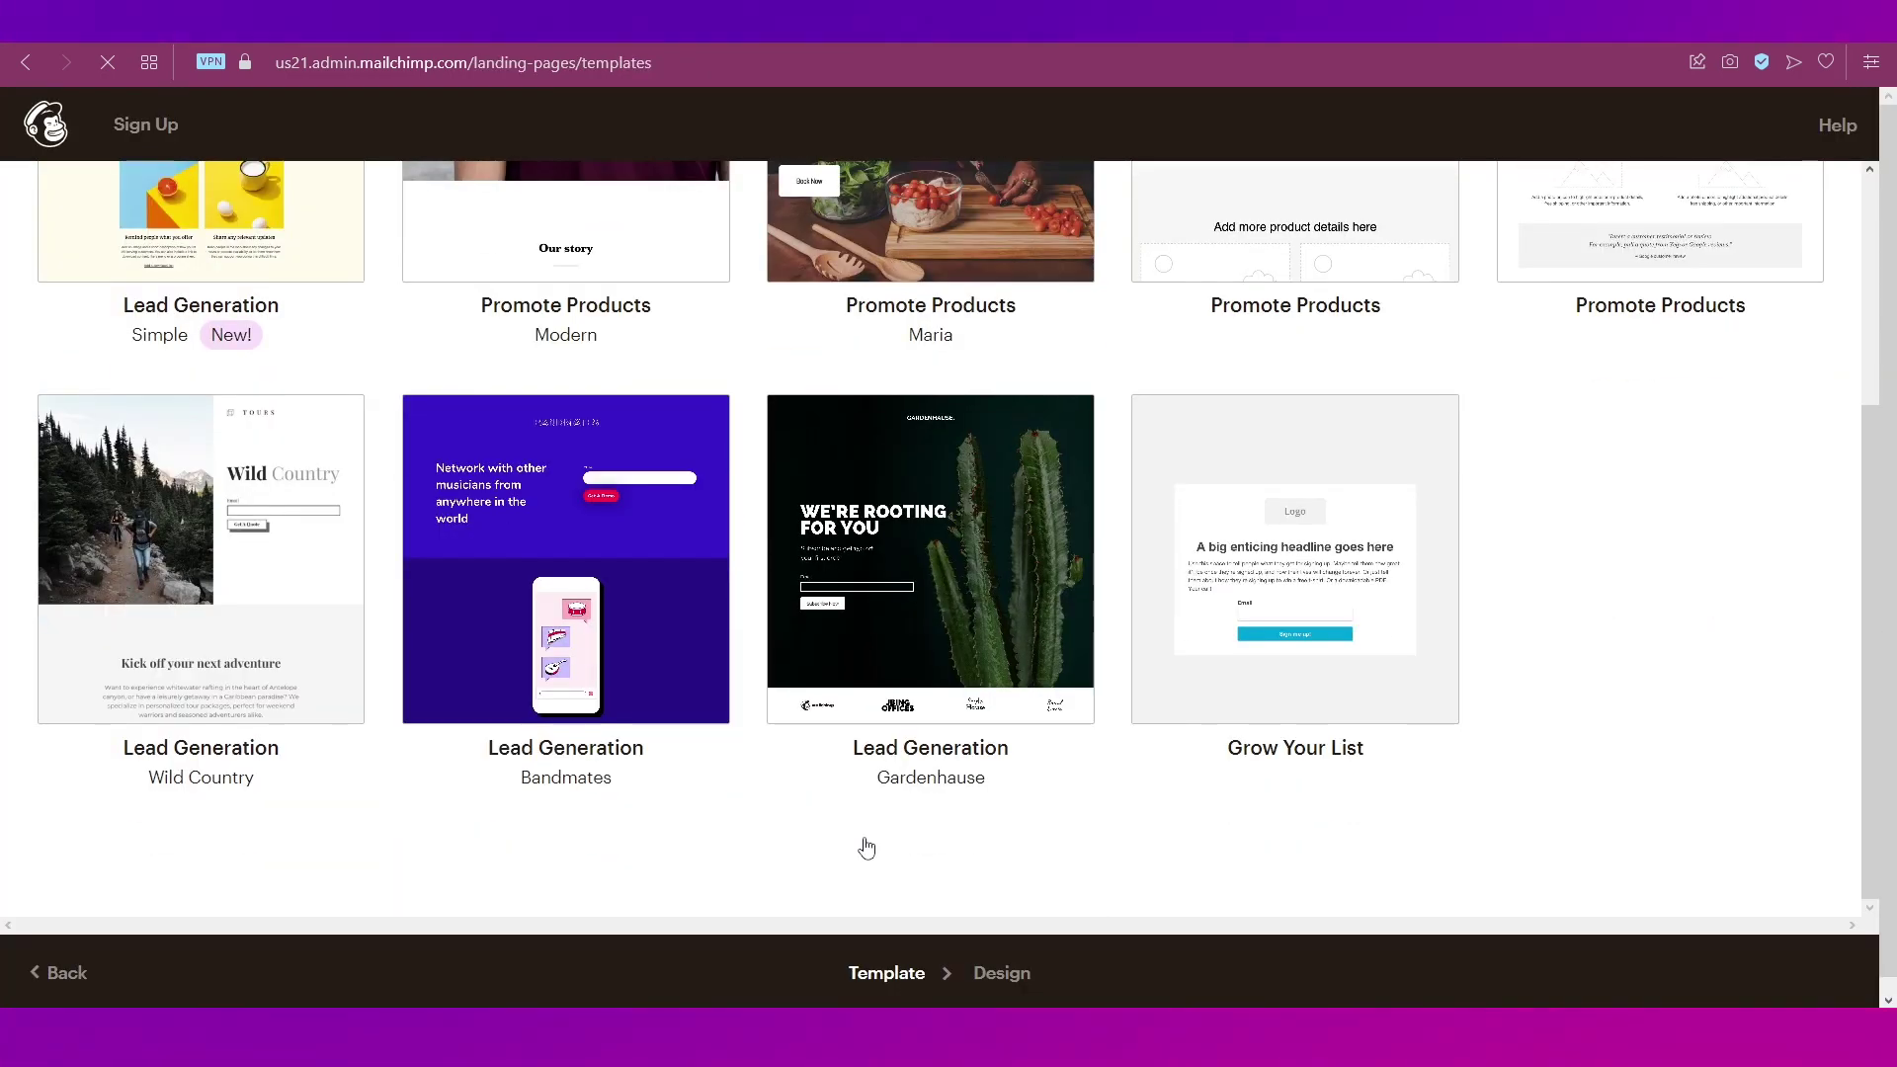
# Pick the Lead Generation (Simple) template and accept the template terms.
pyautogui.scroll(3, 865, 847)
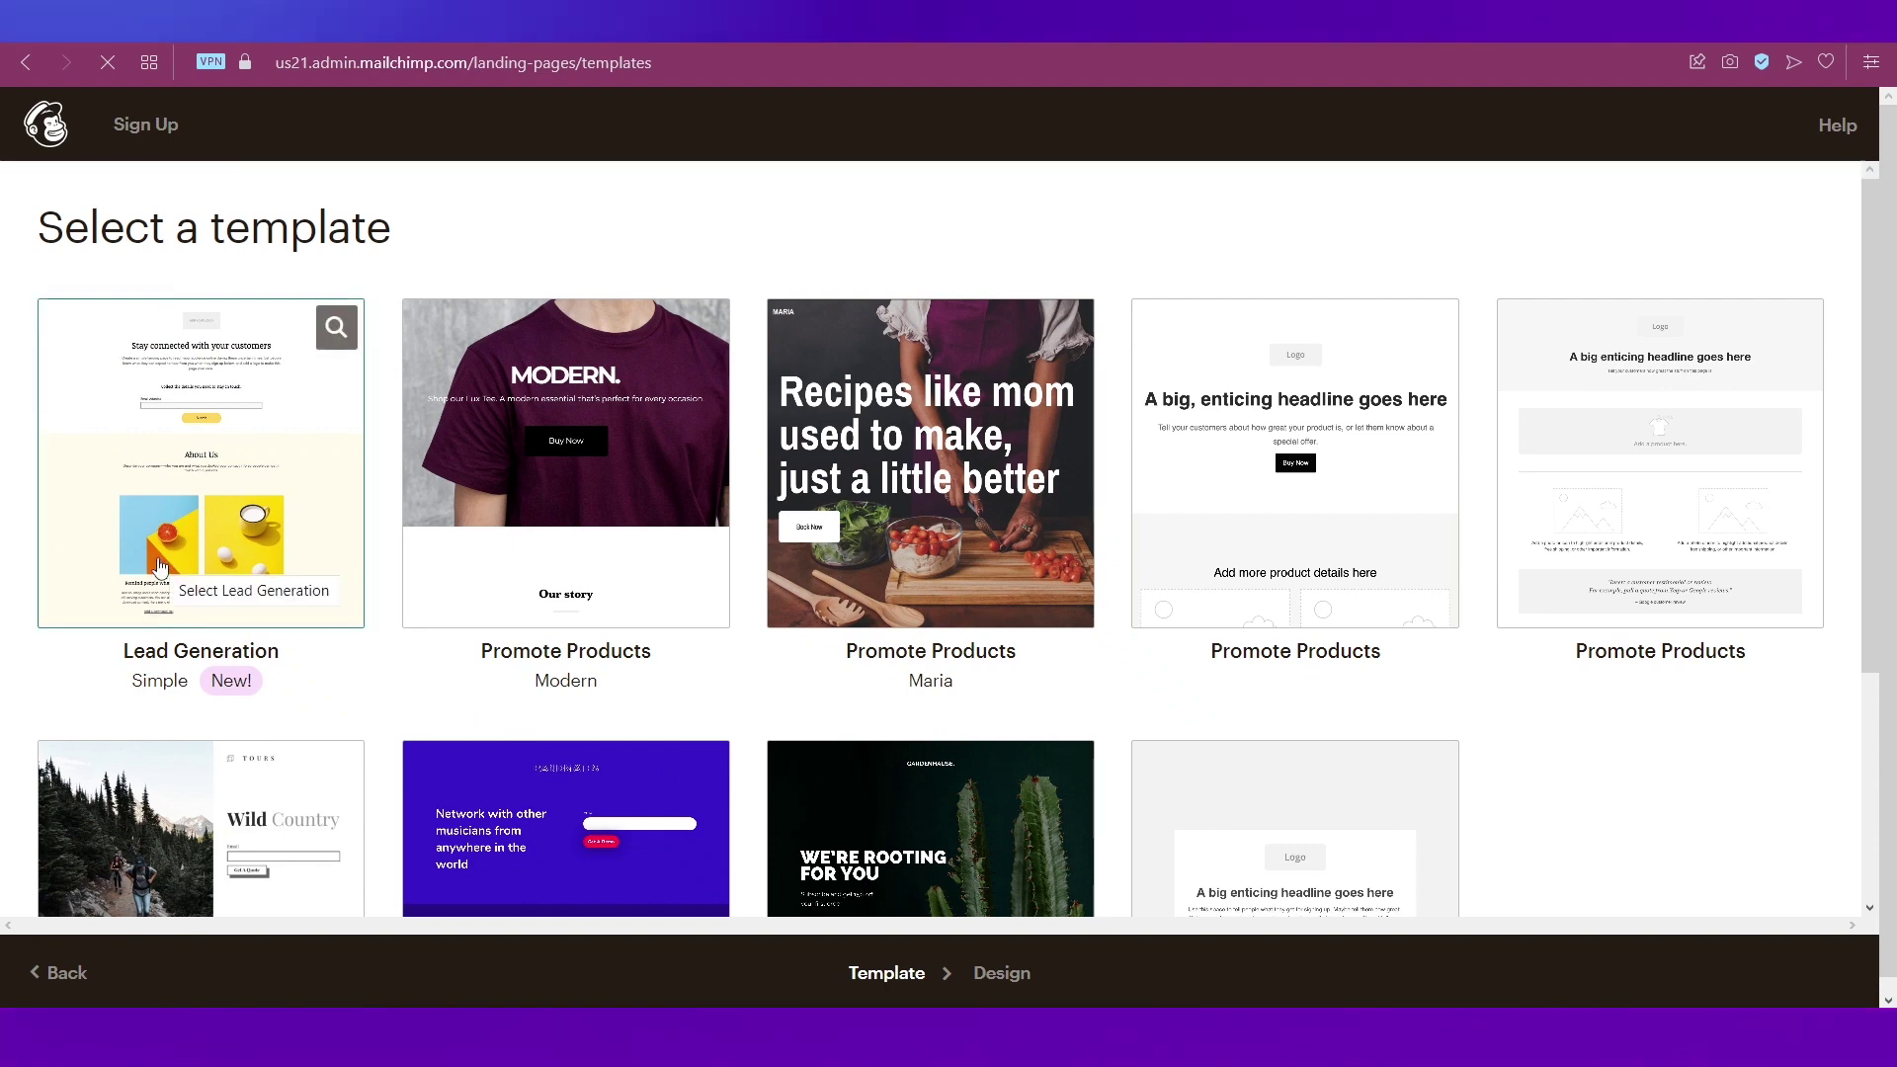
pyautogui.click(160, 566)
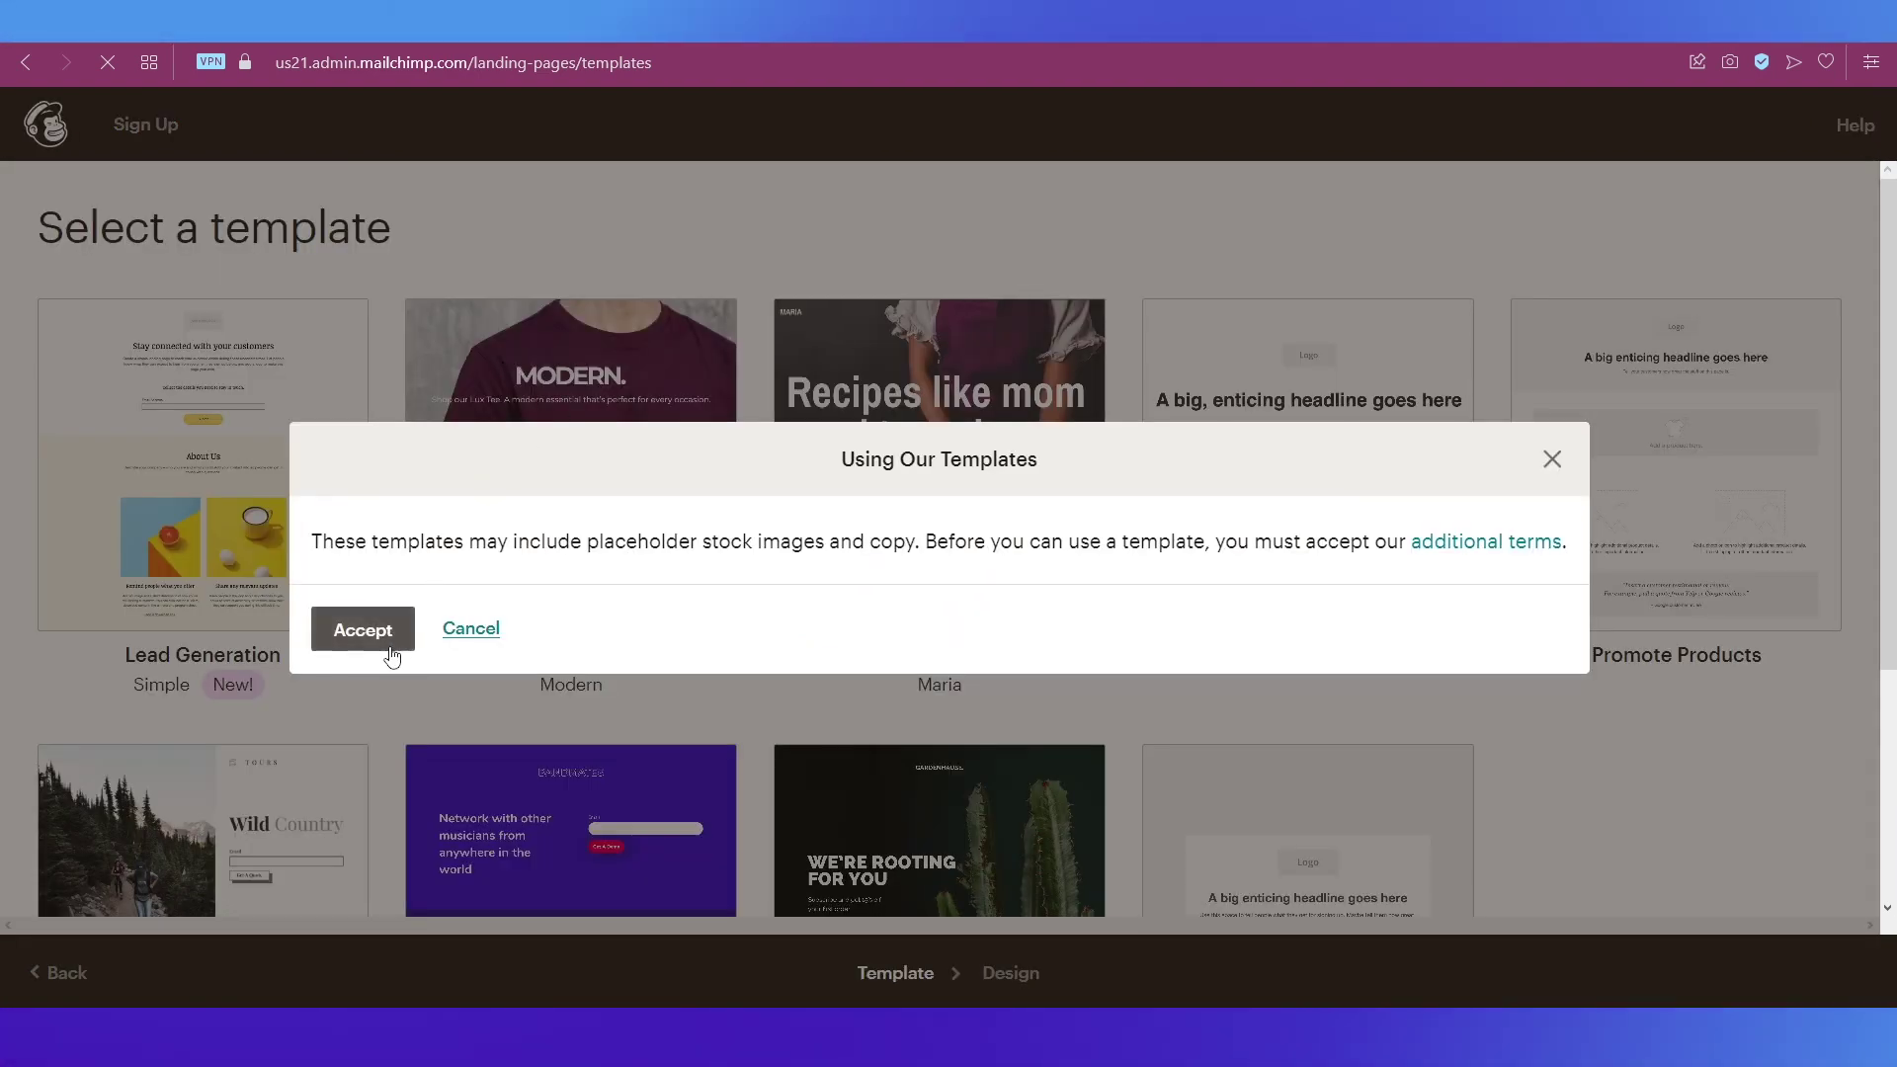
pyautogui.click(363, 630)
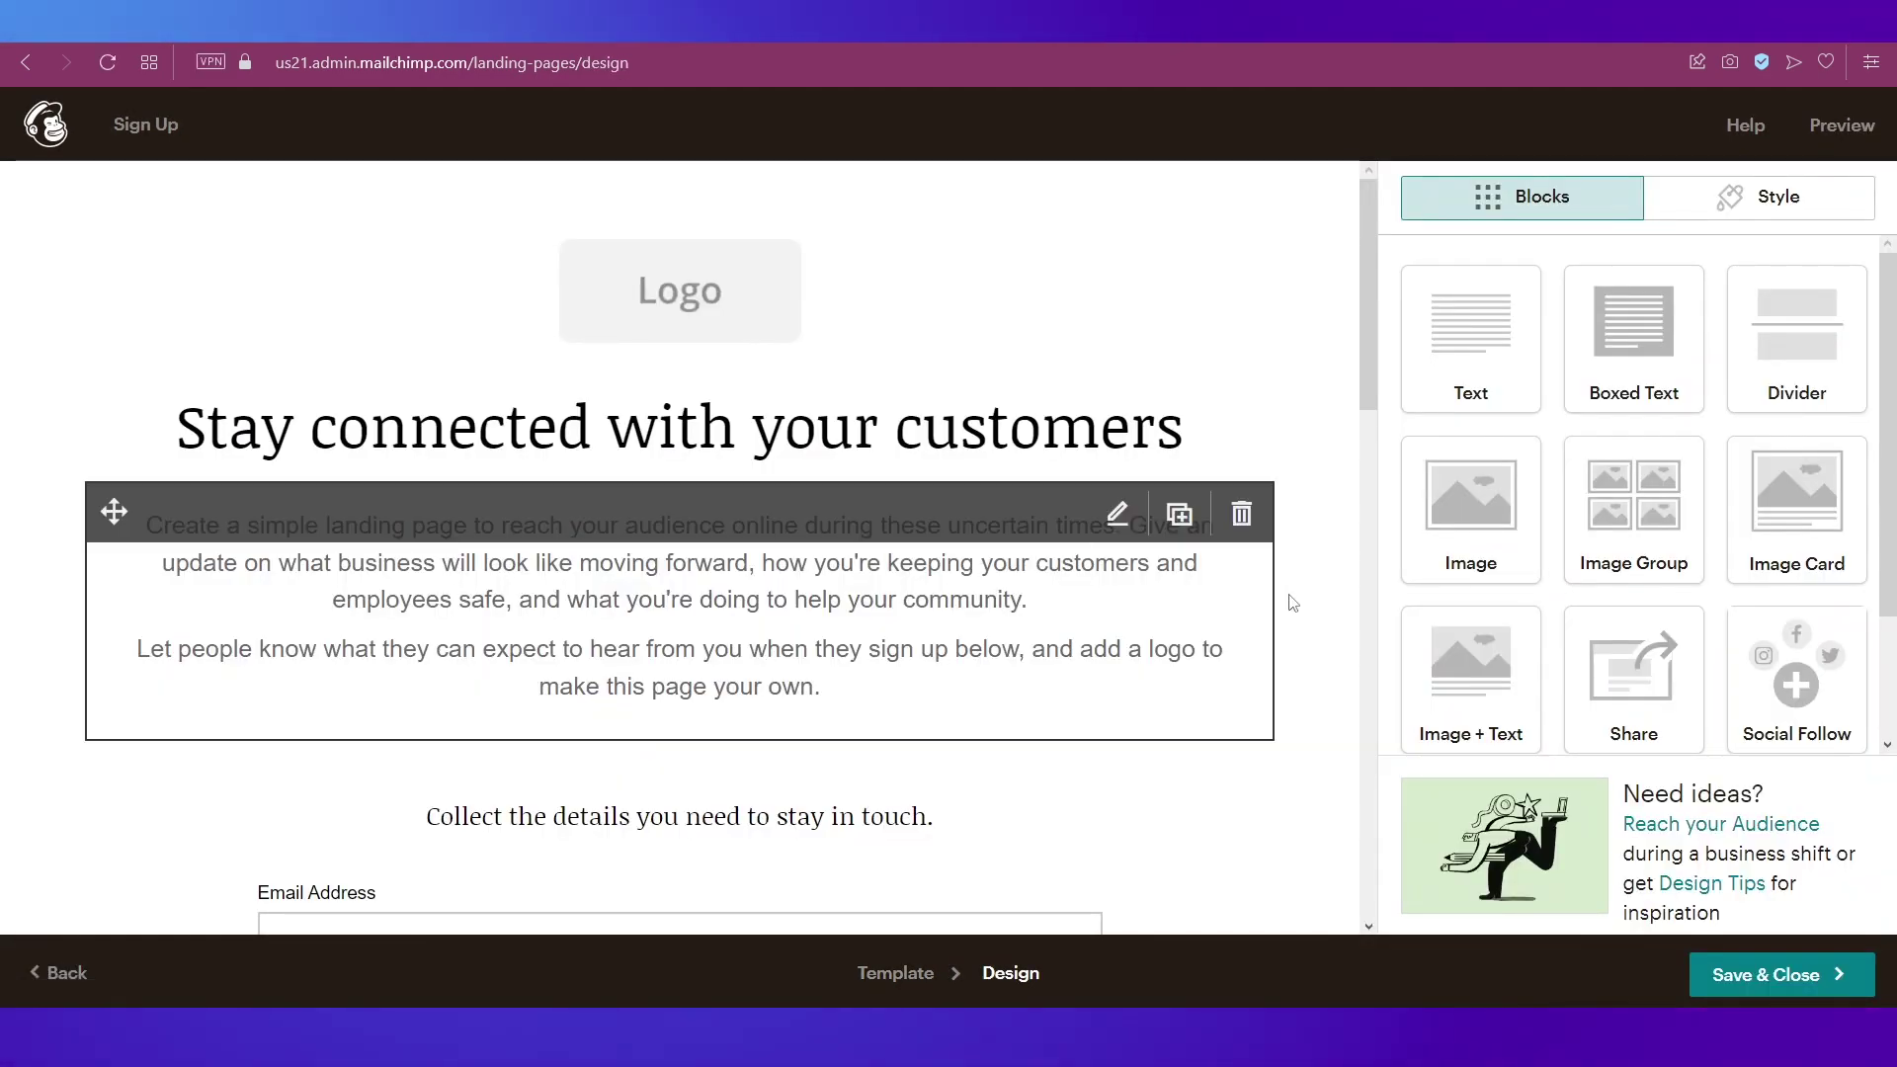
# Change the landing page's main heading to 'Stay in Touch!'.
pyautogui.scroll(-2, 1522, 698)
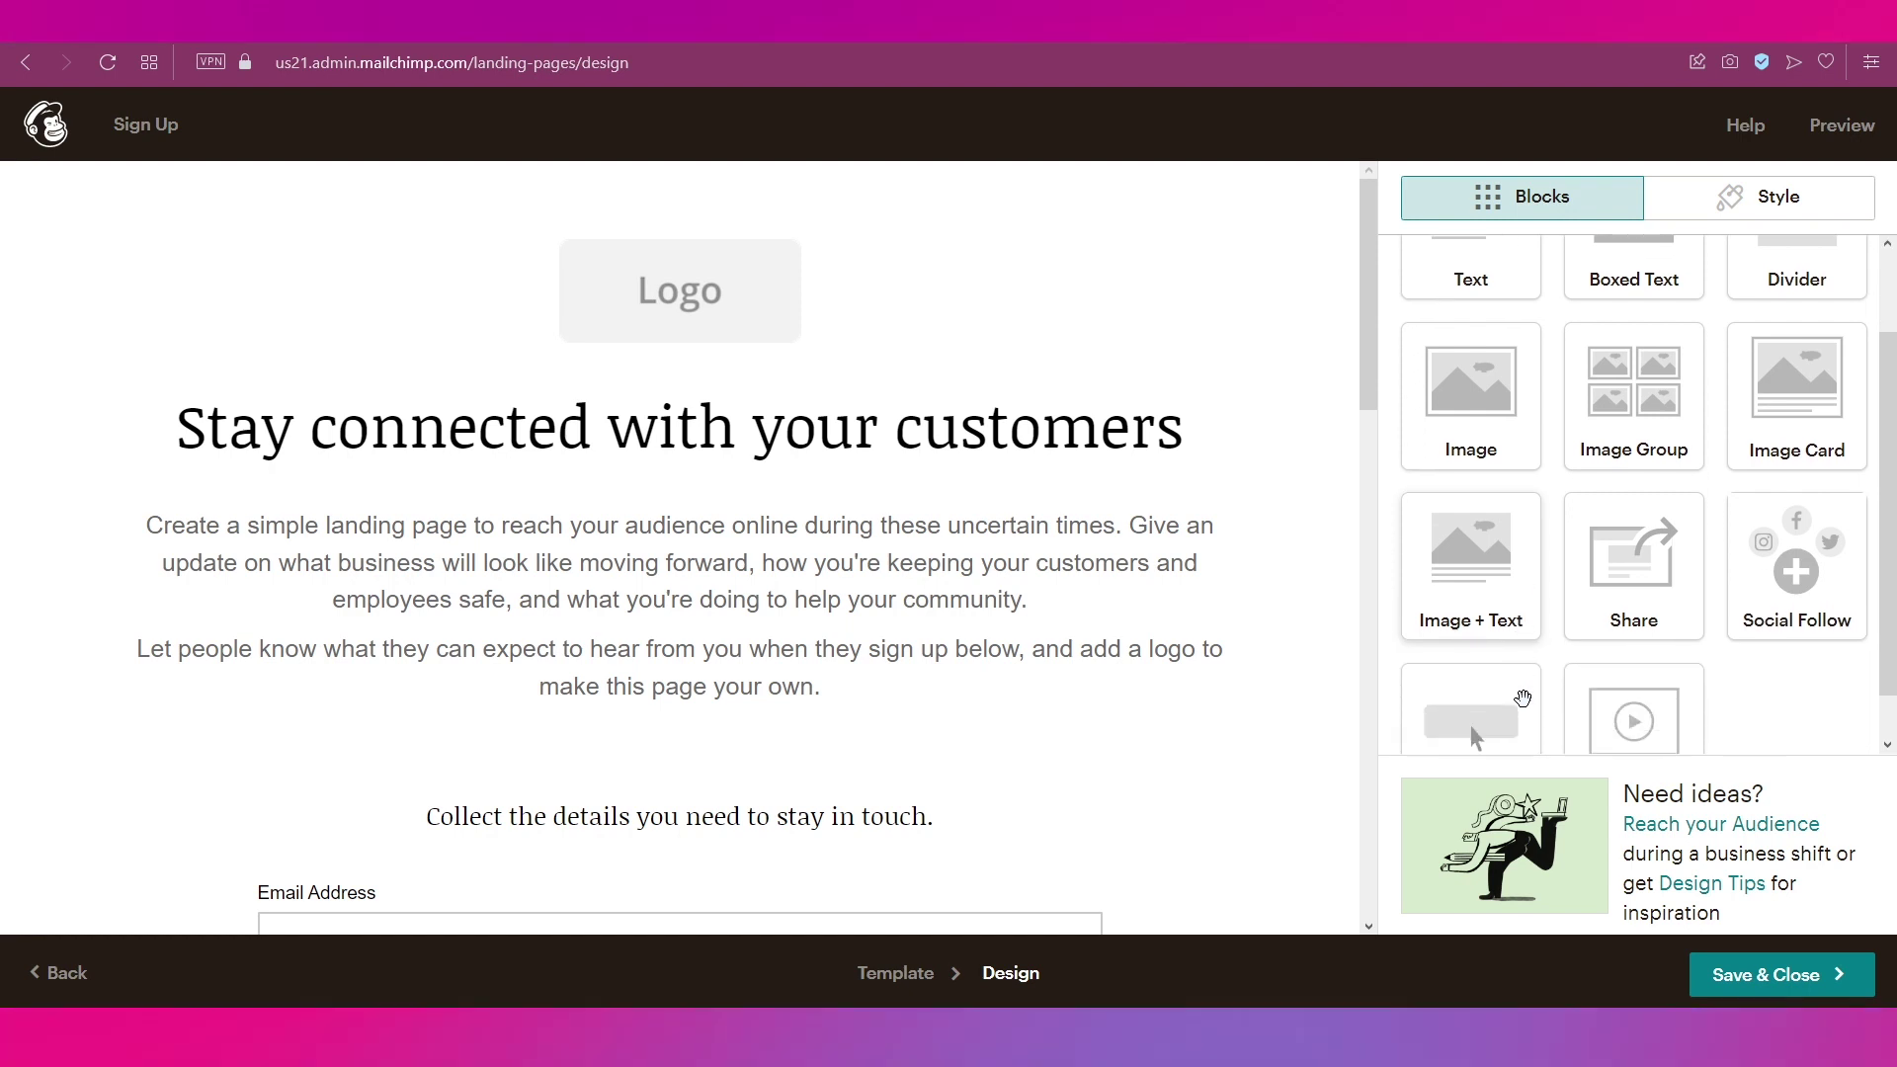
pyautogui.scroll(2, 1522, 698)
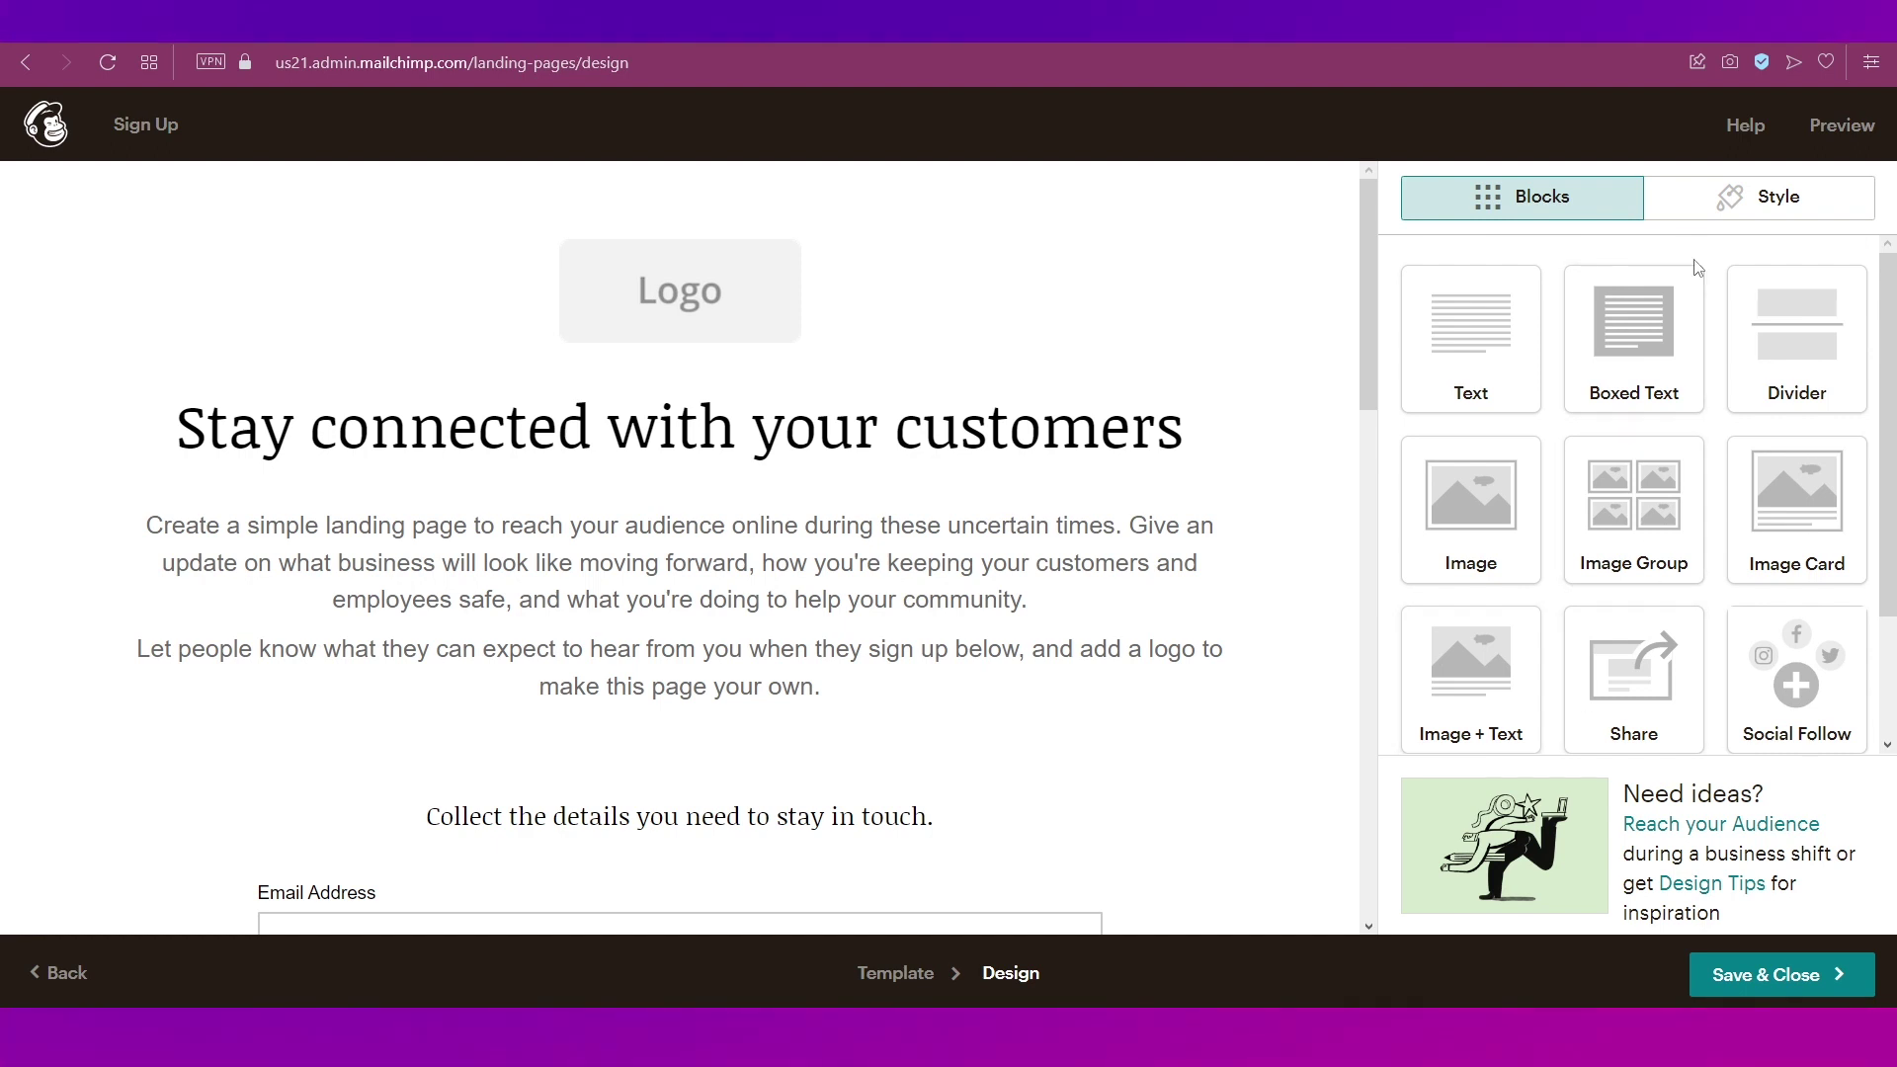
pyautogui.click(1757, 215)
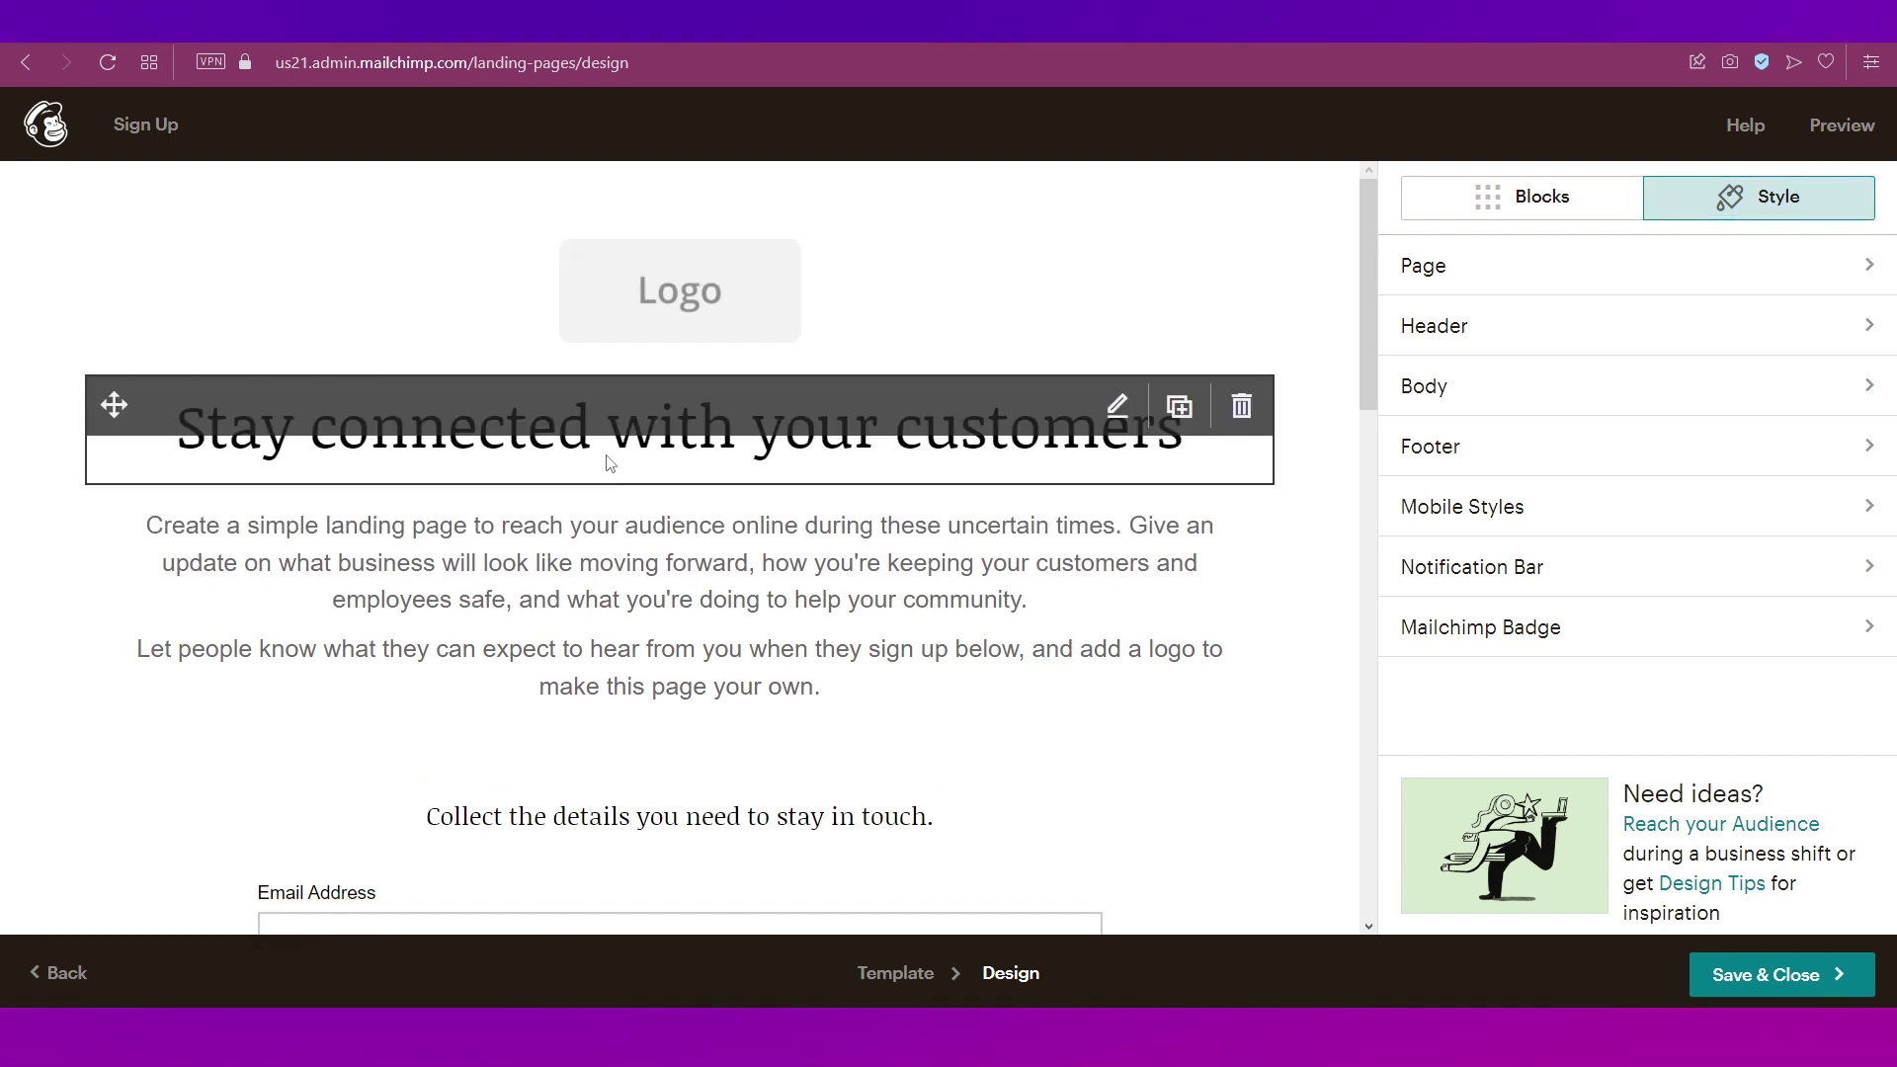
pyautogui.click(568, 440)
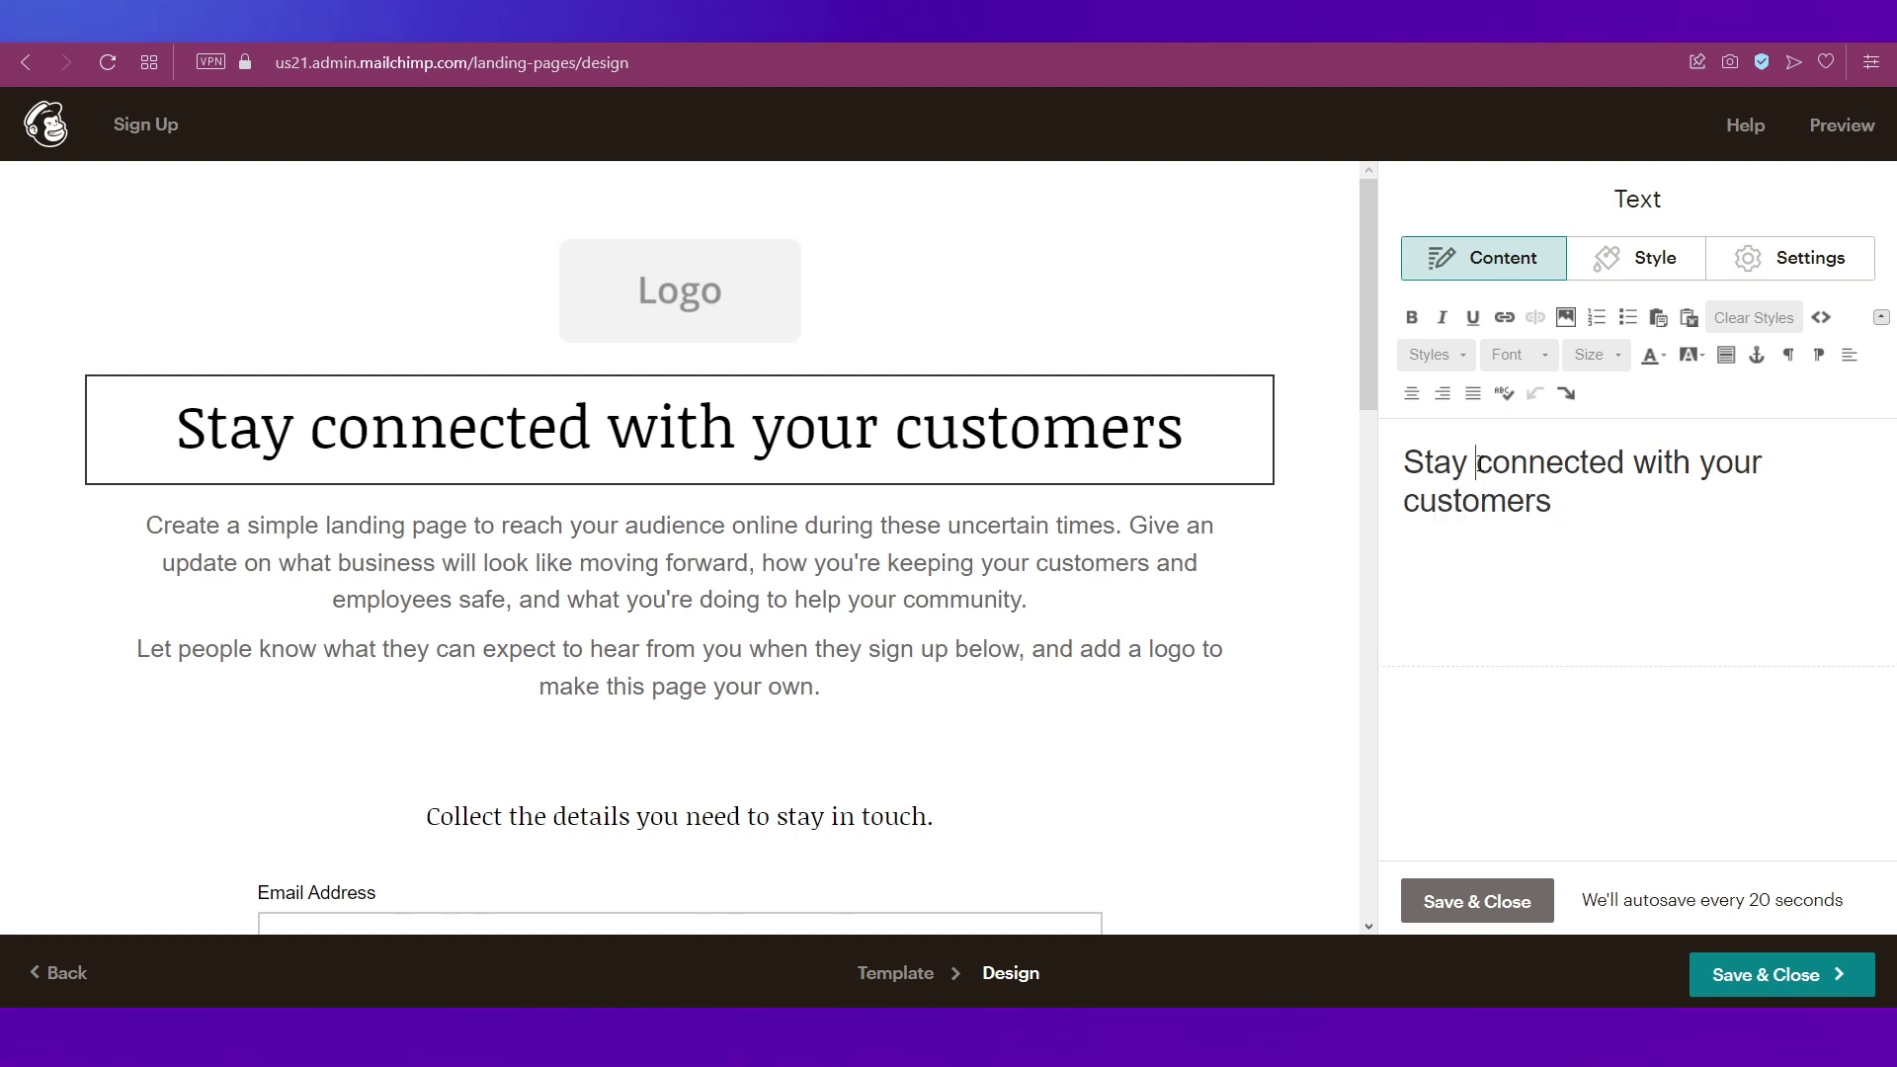
pyautogui.write('in Touch!')
pyautogui.click(1151, 879)
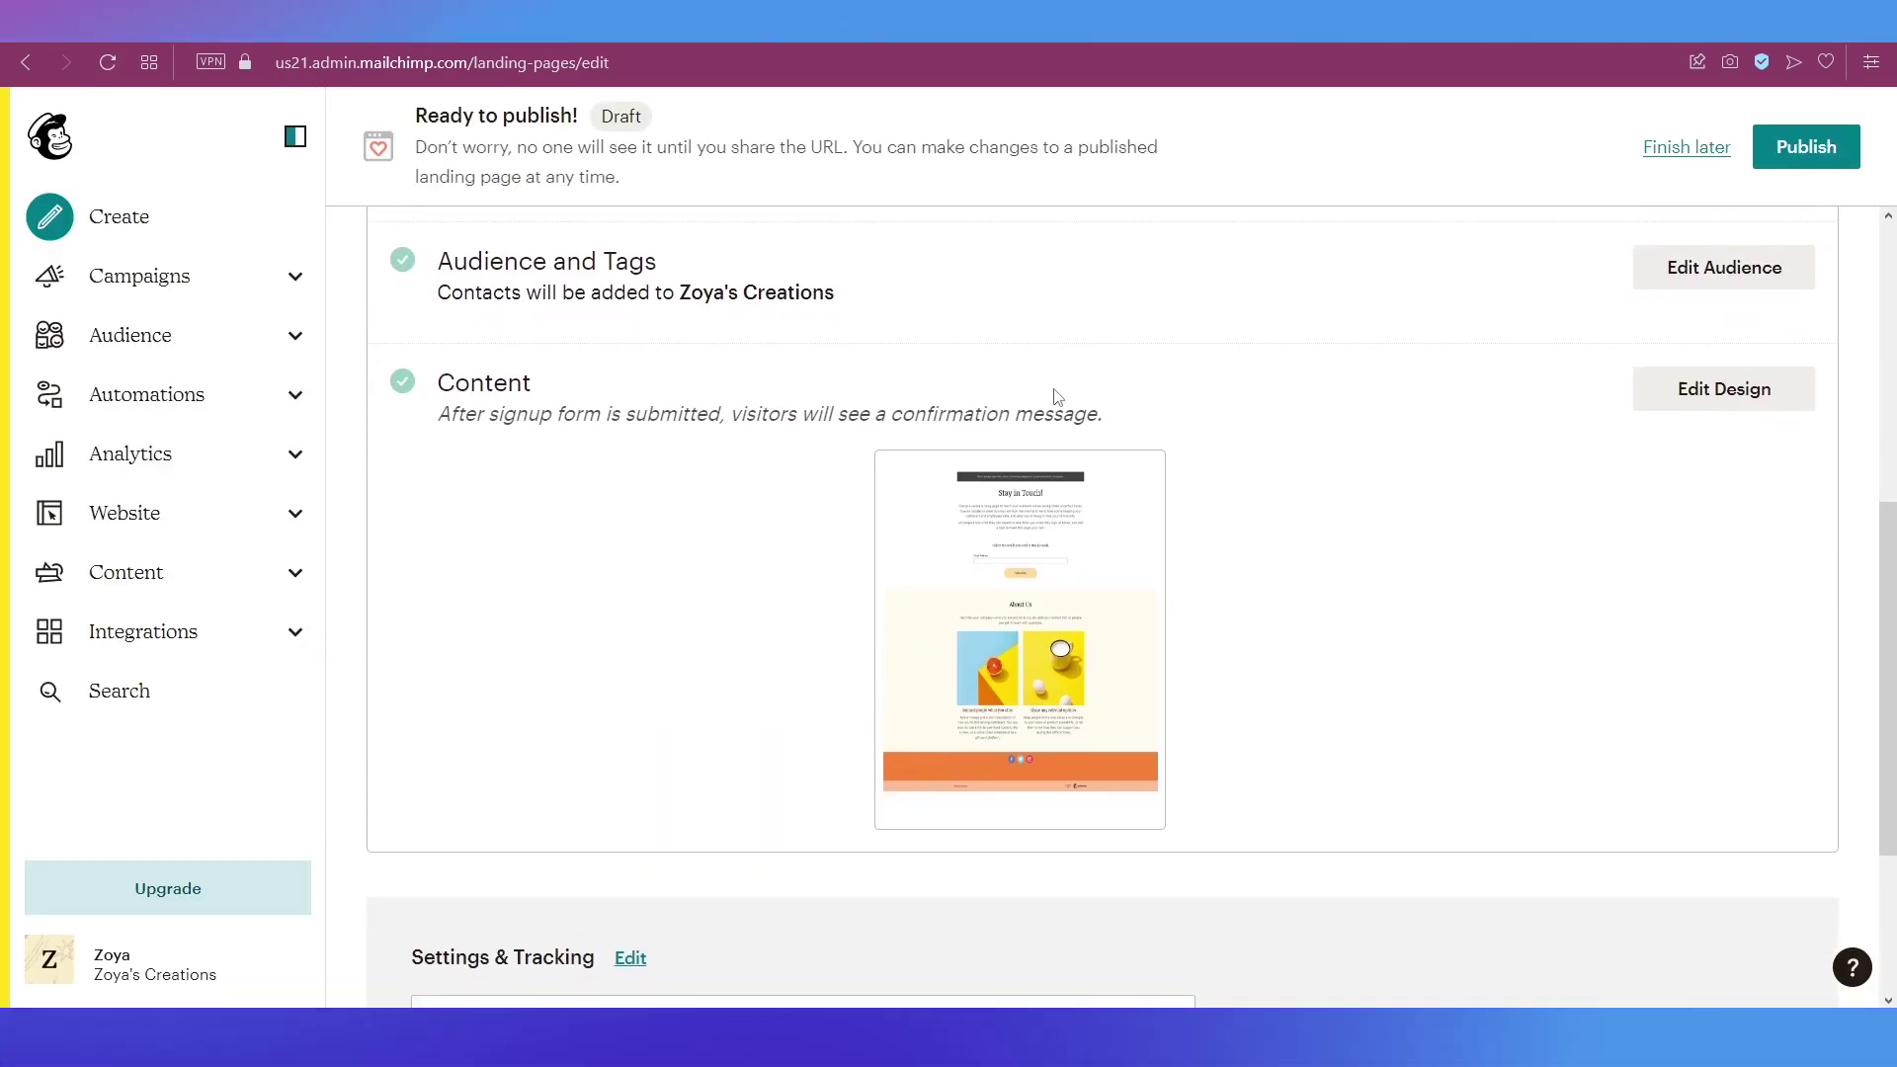
# Publish the Sign Up landing page so it is live with a shareable mailchi.mp link.
pyautogui.scroll(-5, 1057, 396)
pyautogui.scroll(10, 1057, 396)
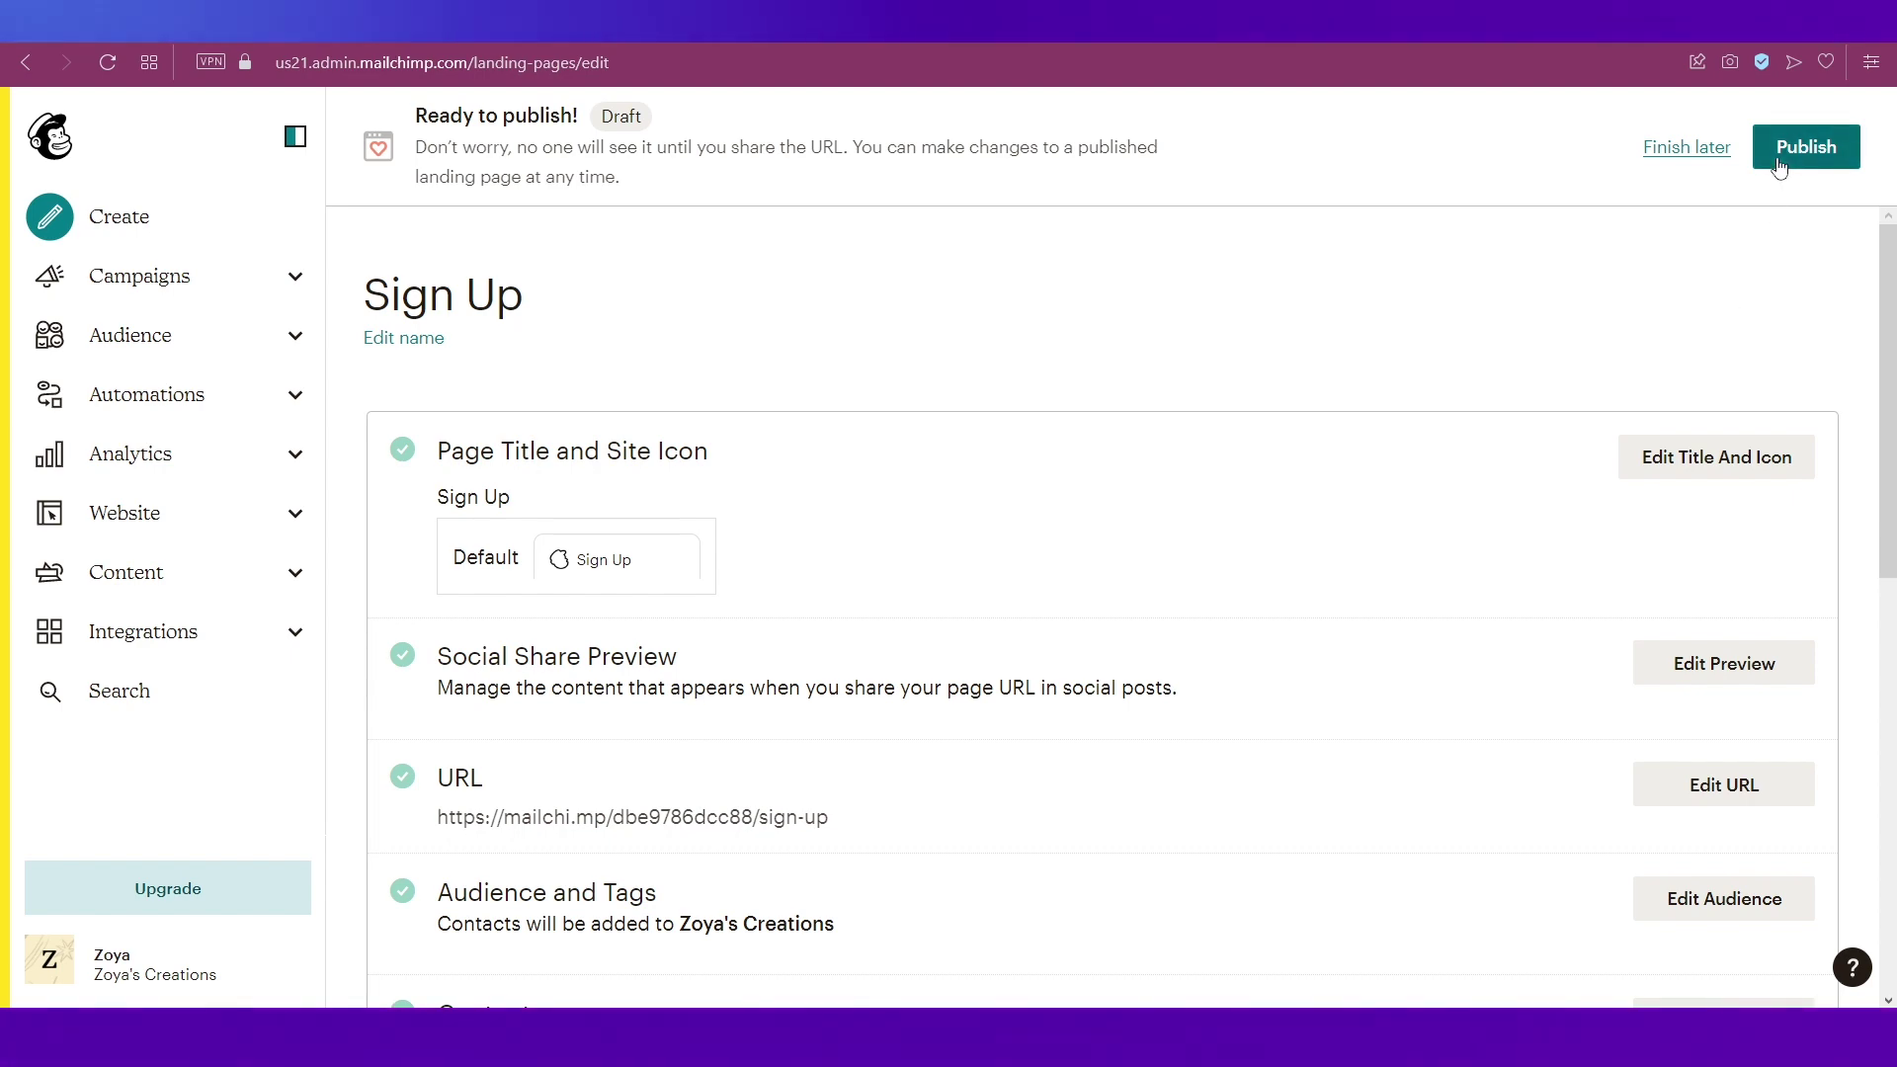
pyautogui.click(1779, 168)
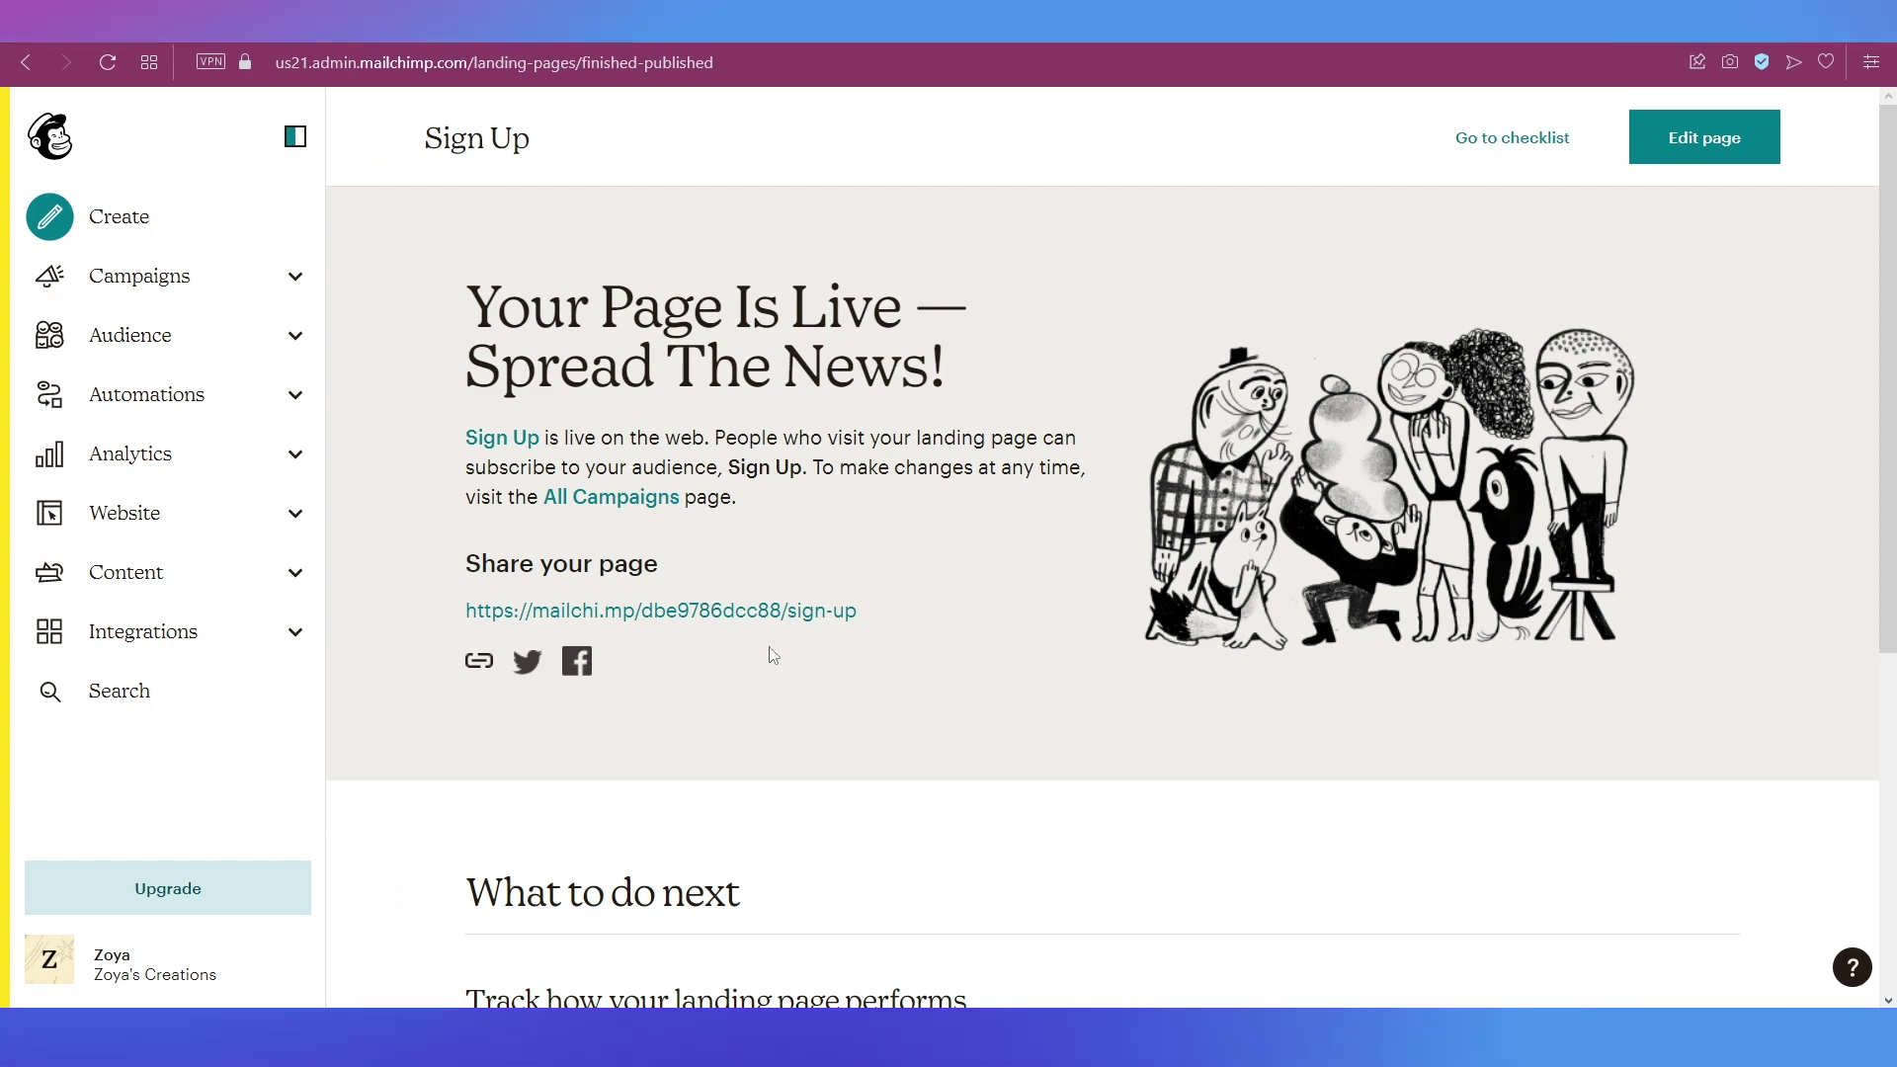
pyautogui.scroll(-4, 772, 656)
pyautogui.scroll(4, 773, 656)
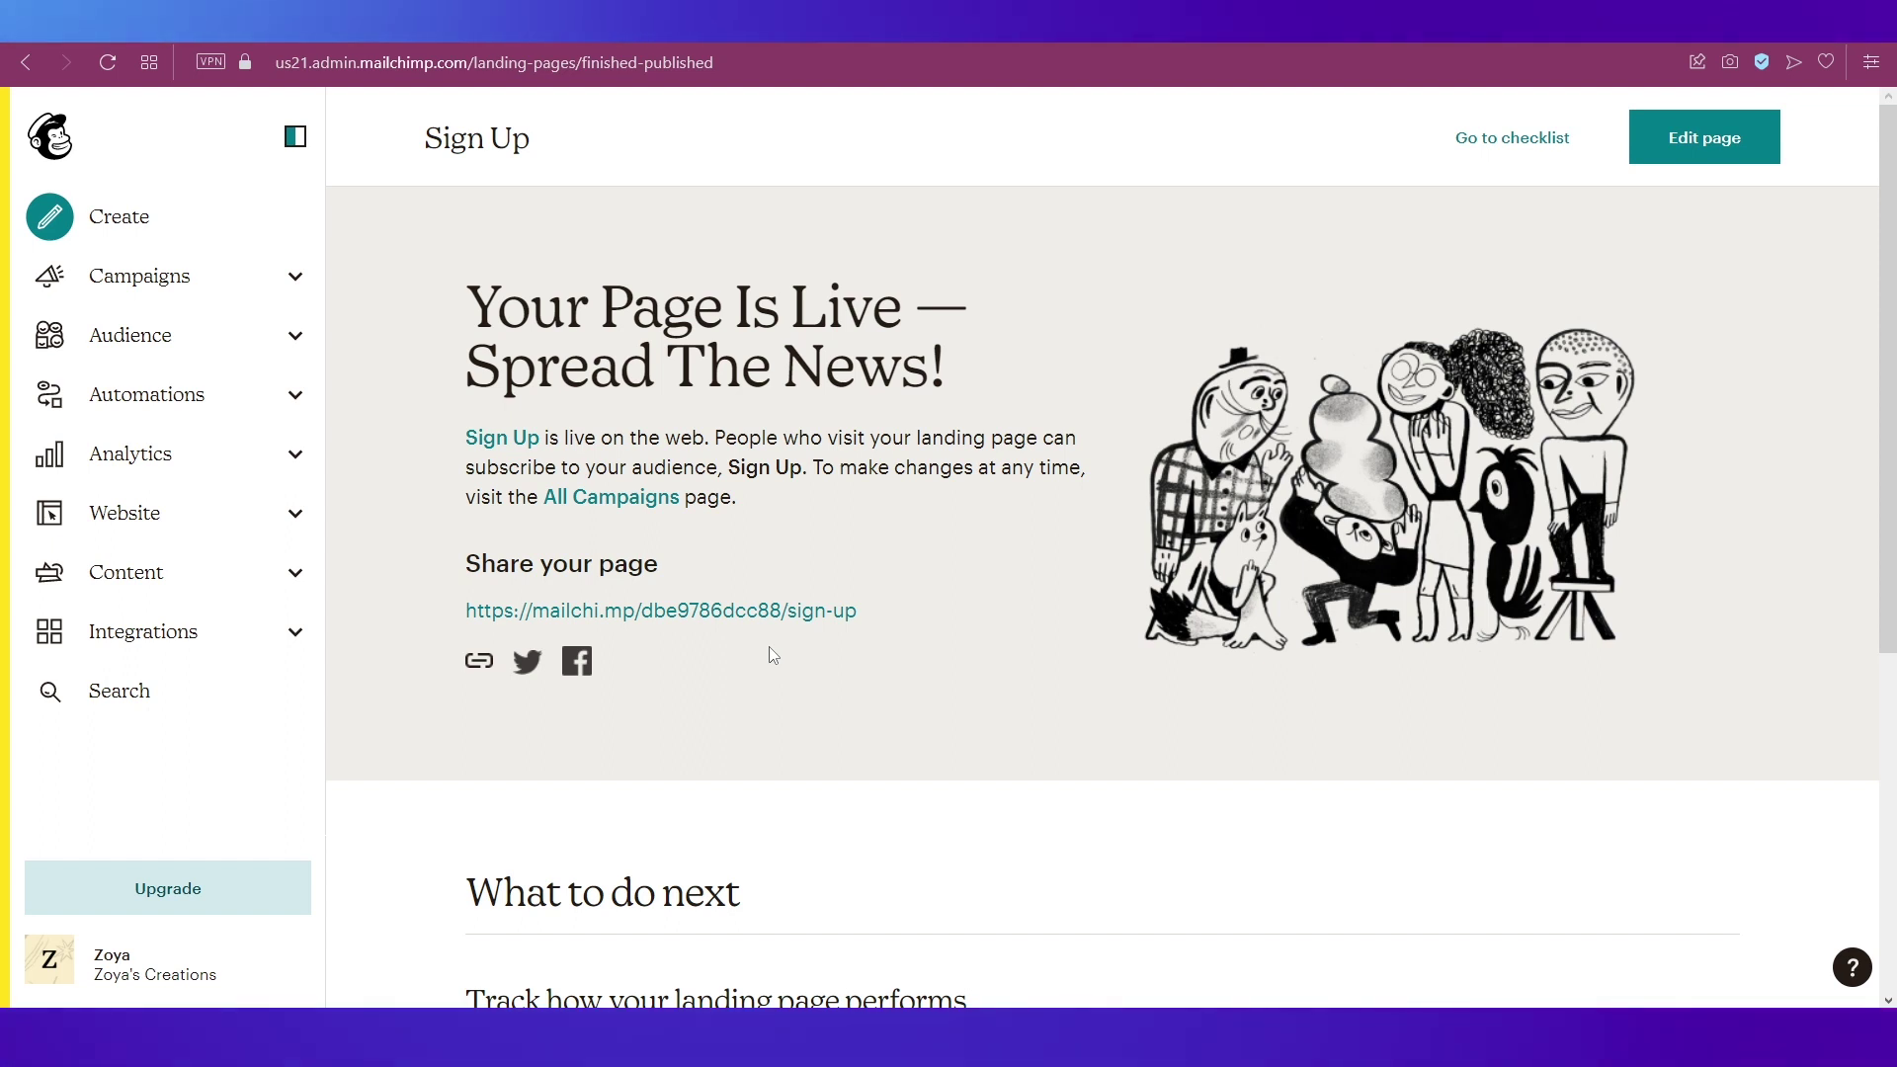
# Start a 'Welcome new contacts' customer journey triggered when a contact signs up to the audience.
pyautogui.click(127, 416)
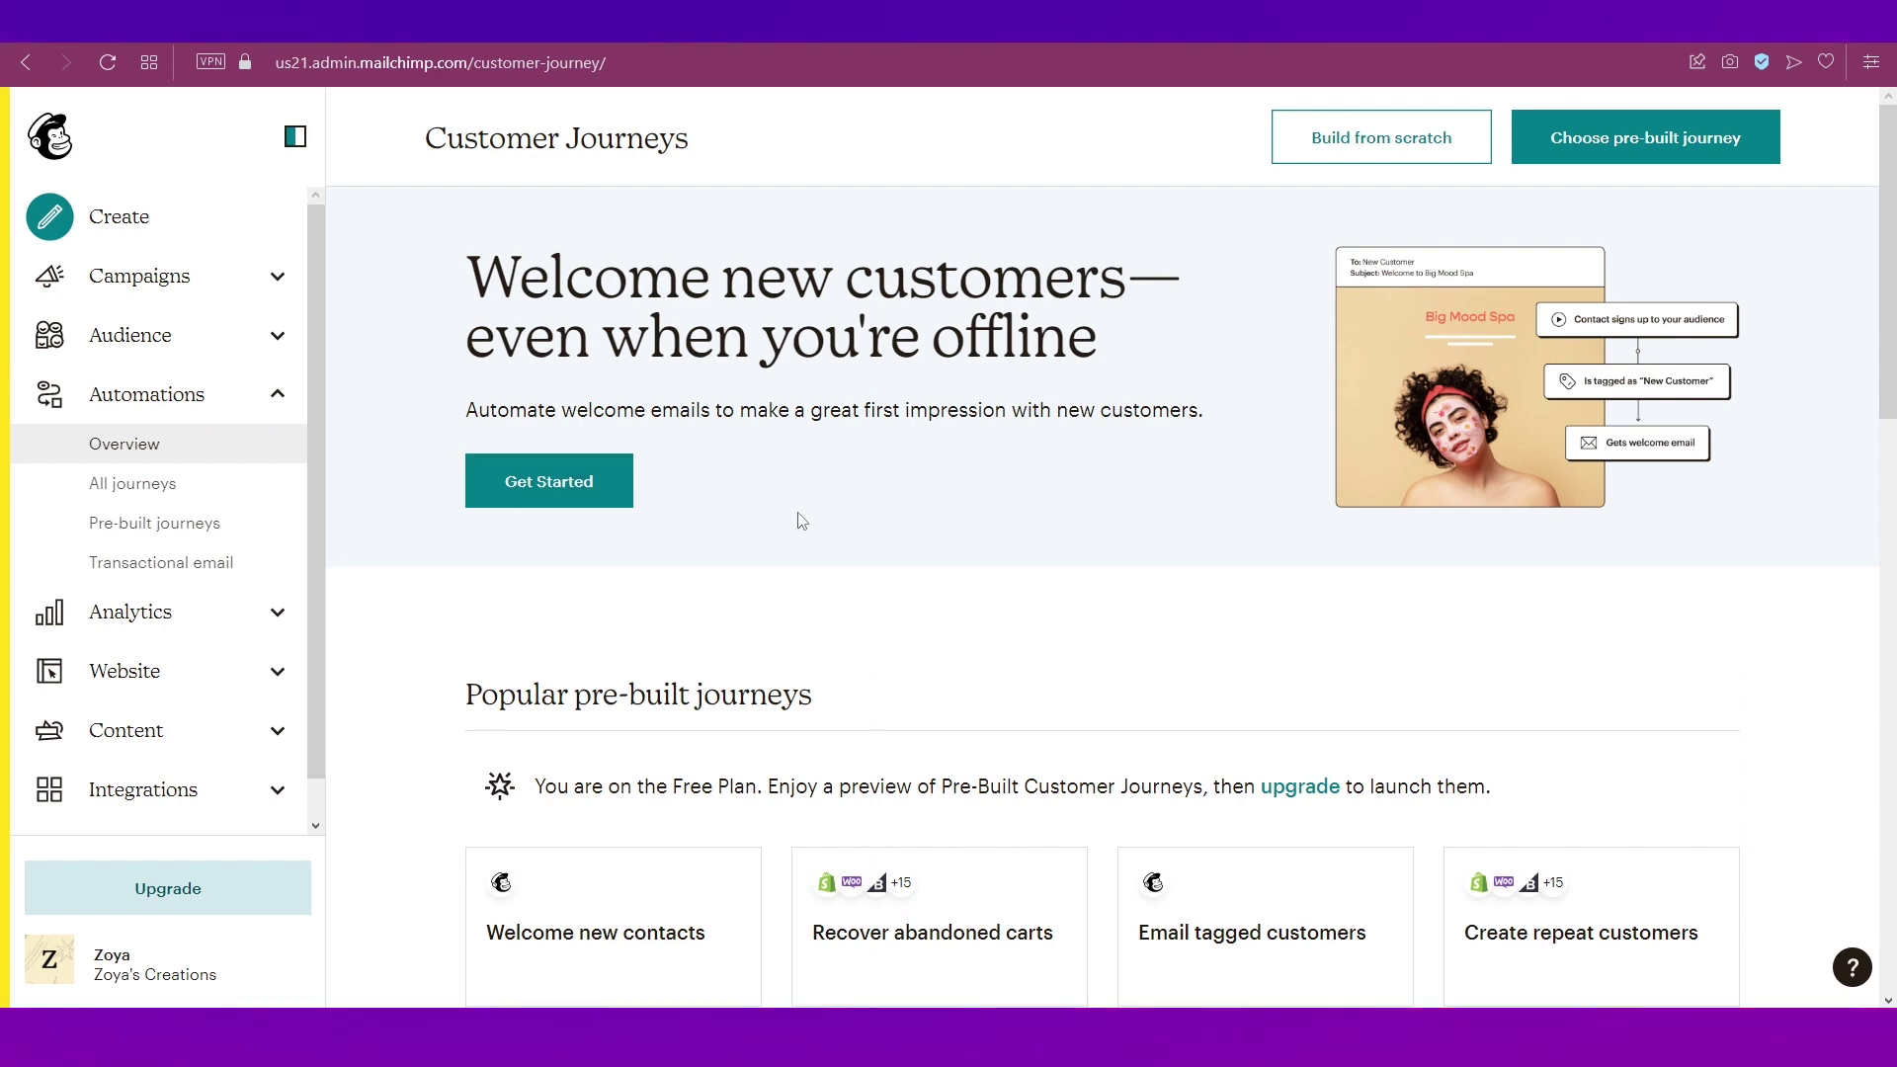
pyautogui.scroll(-4, 801, 522)
pyautogui.scroll(3, 800, 523)
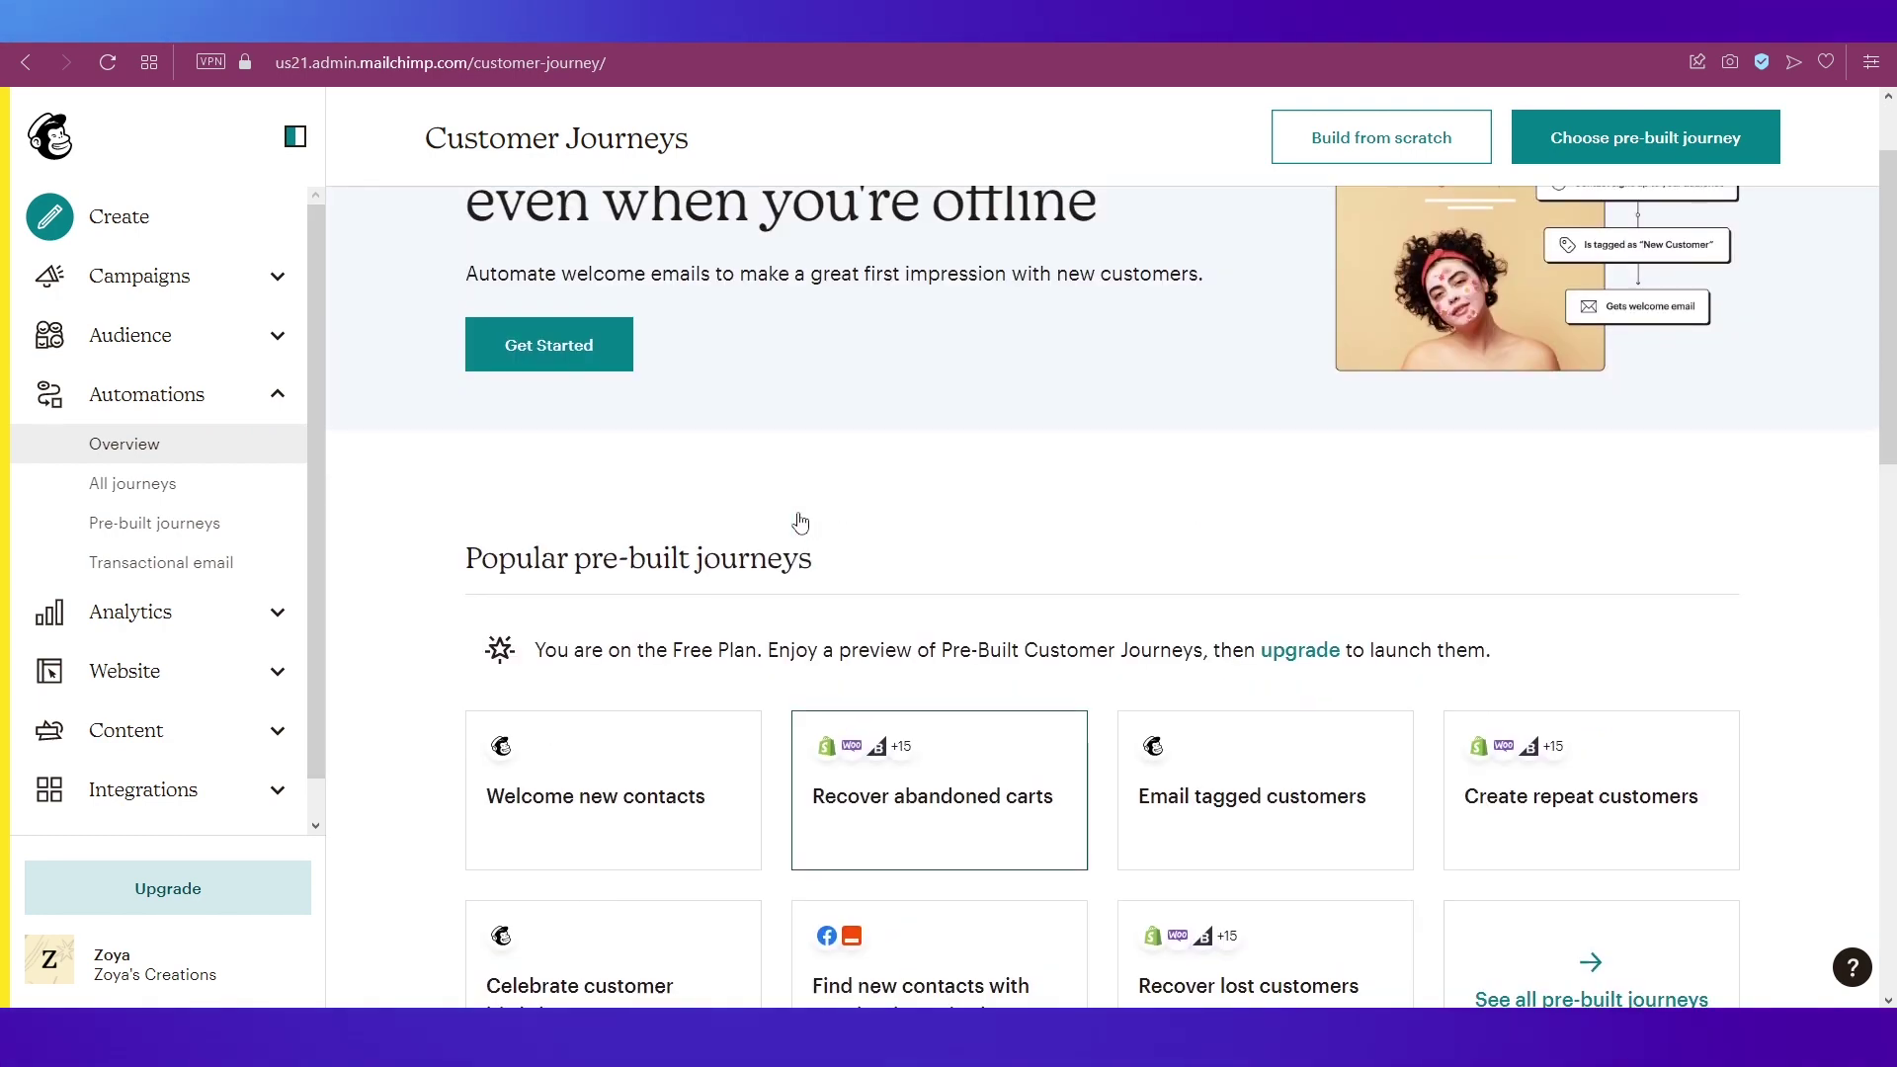
pyautogui.click(575, 358)
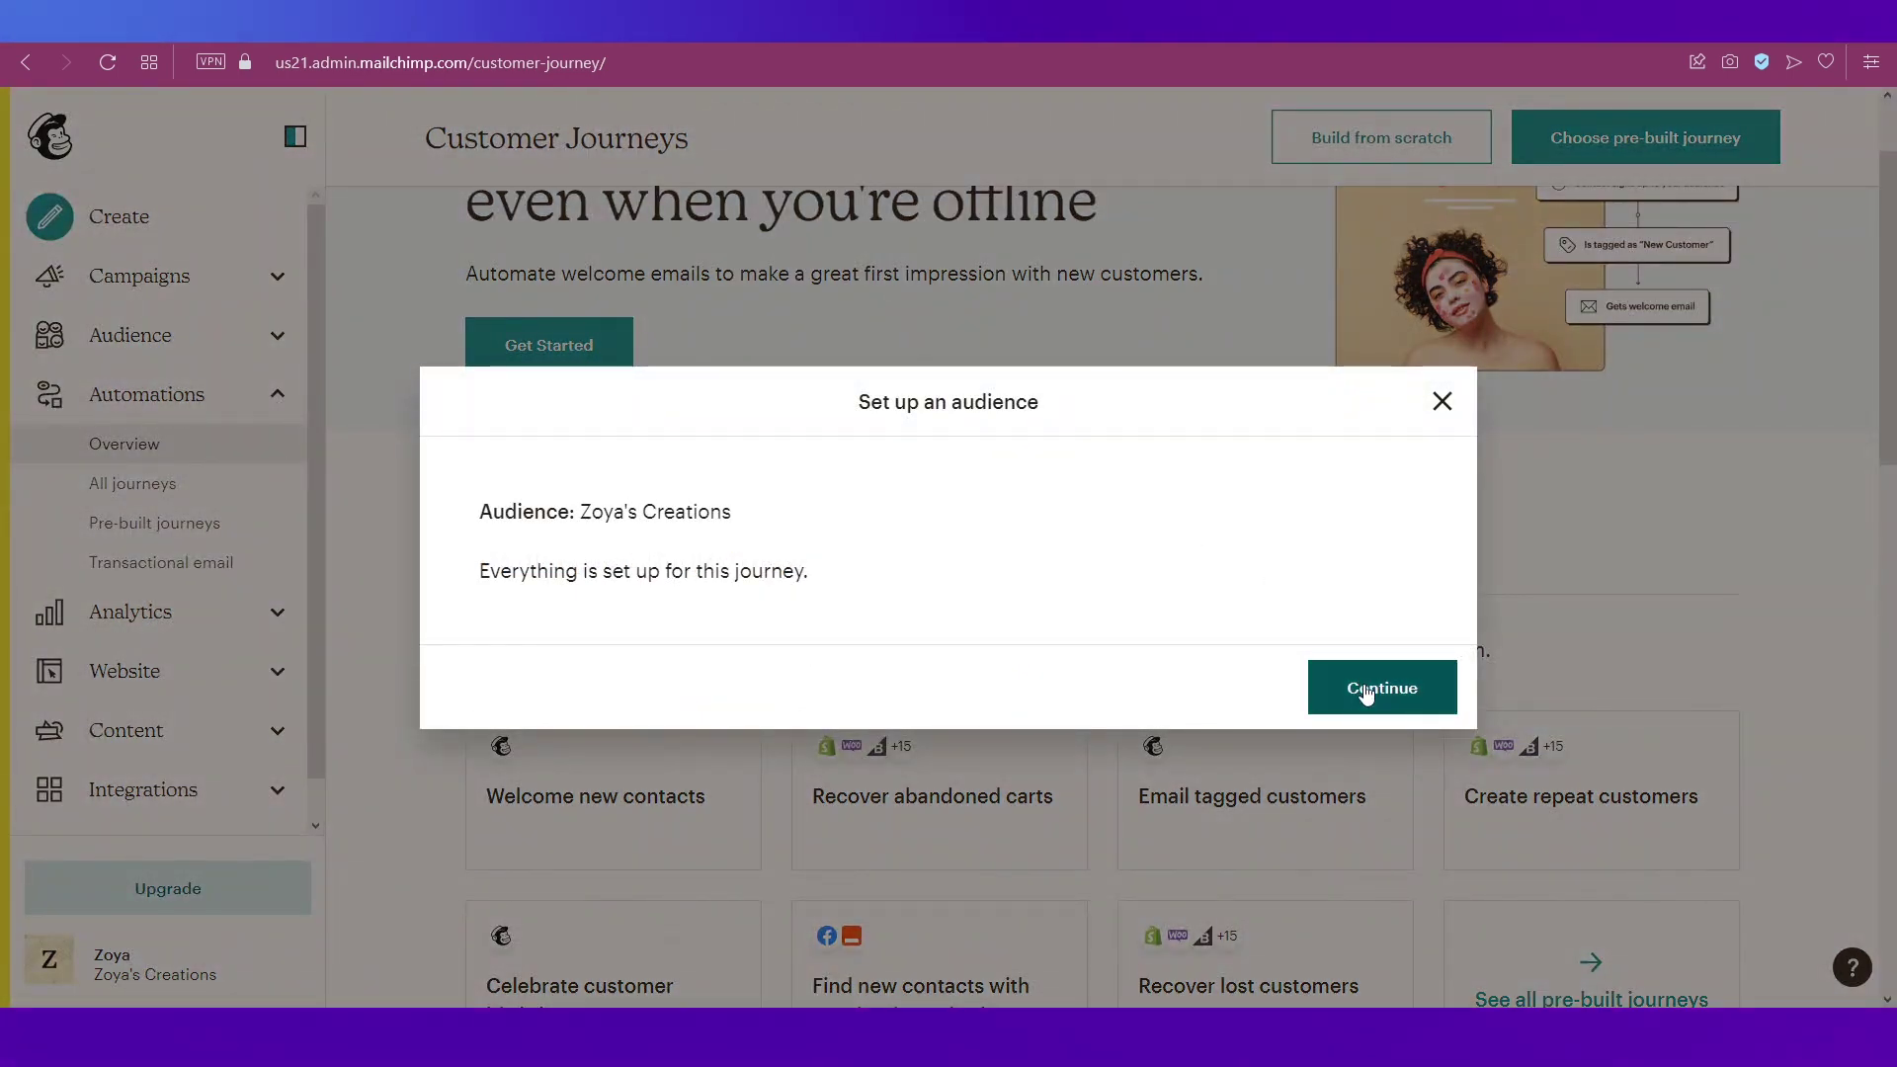
pyautogui.click(1364, 688)
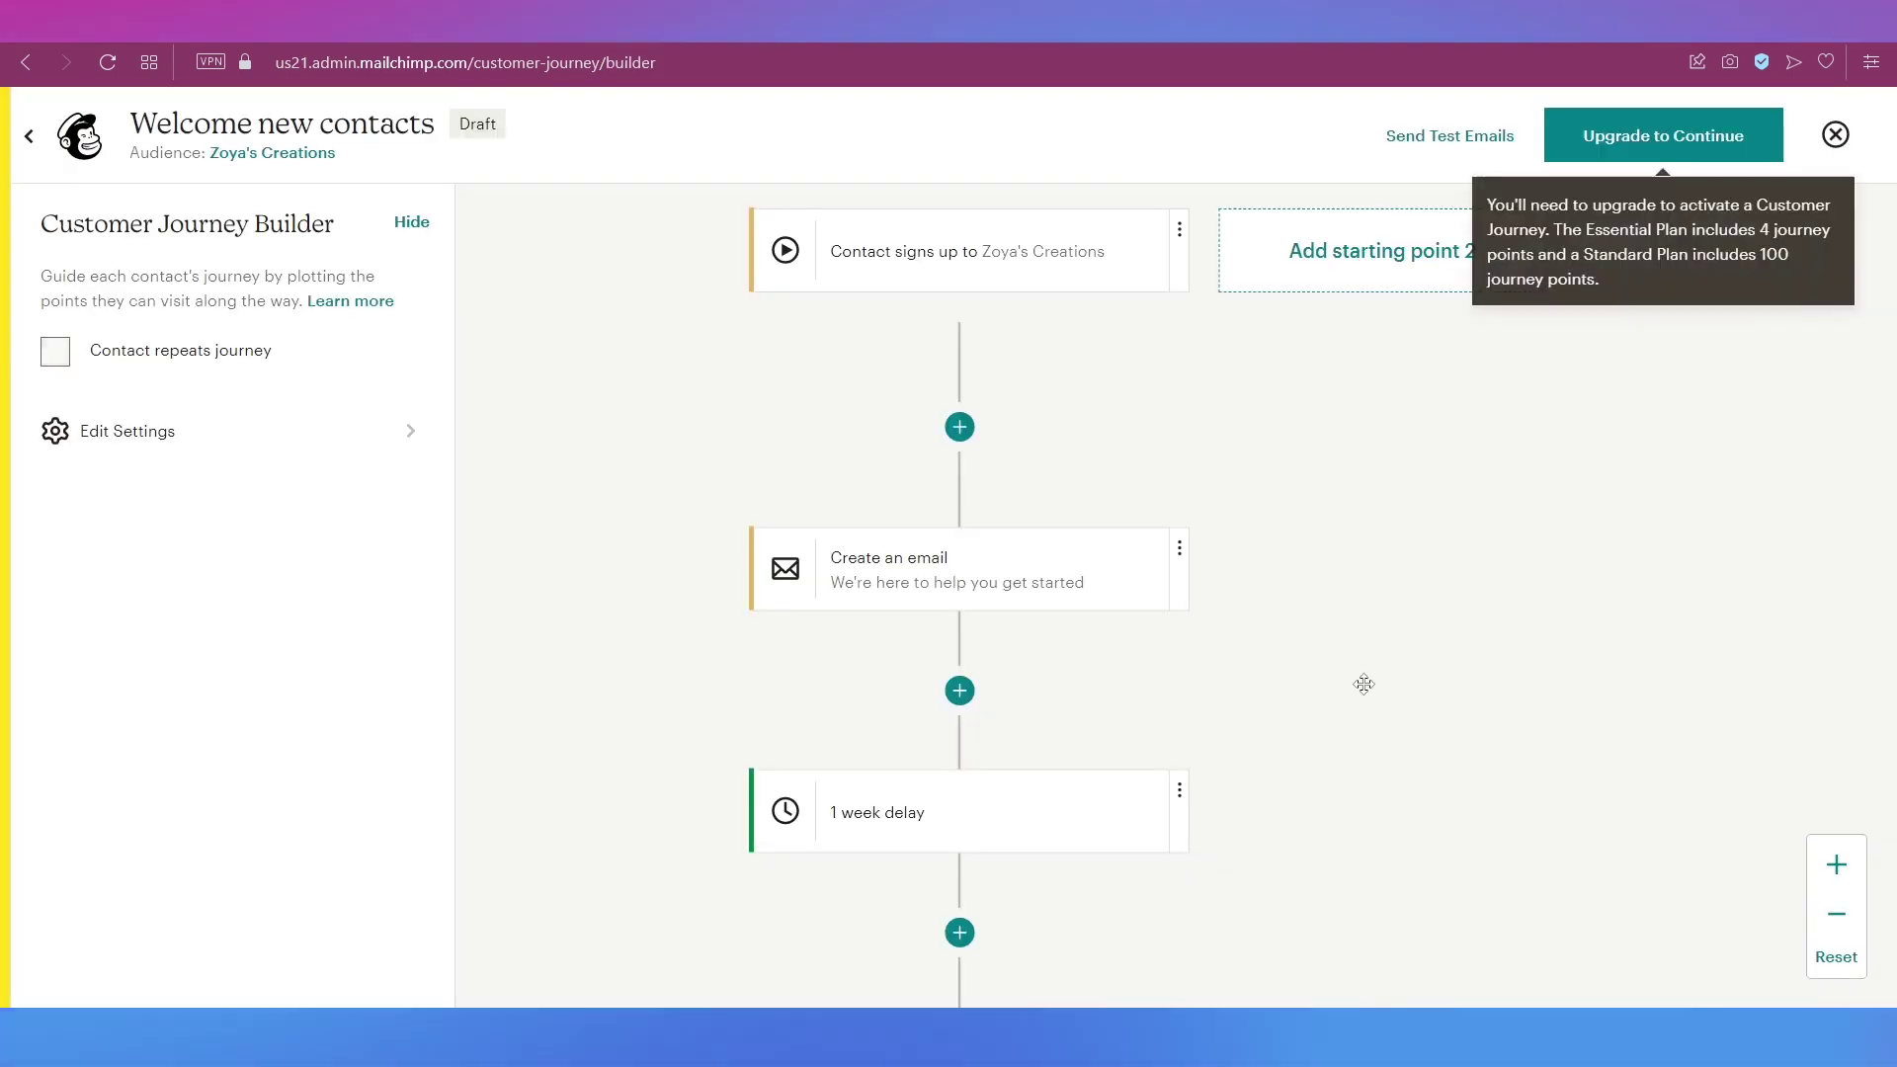
# Open the rules and actions choices for the + node below the Contact signs up trigger.
pyautogui.scroll(-1, 758, 613)
pyautogui.scroll(4, 757, 615)
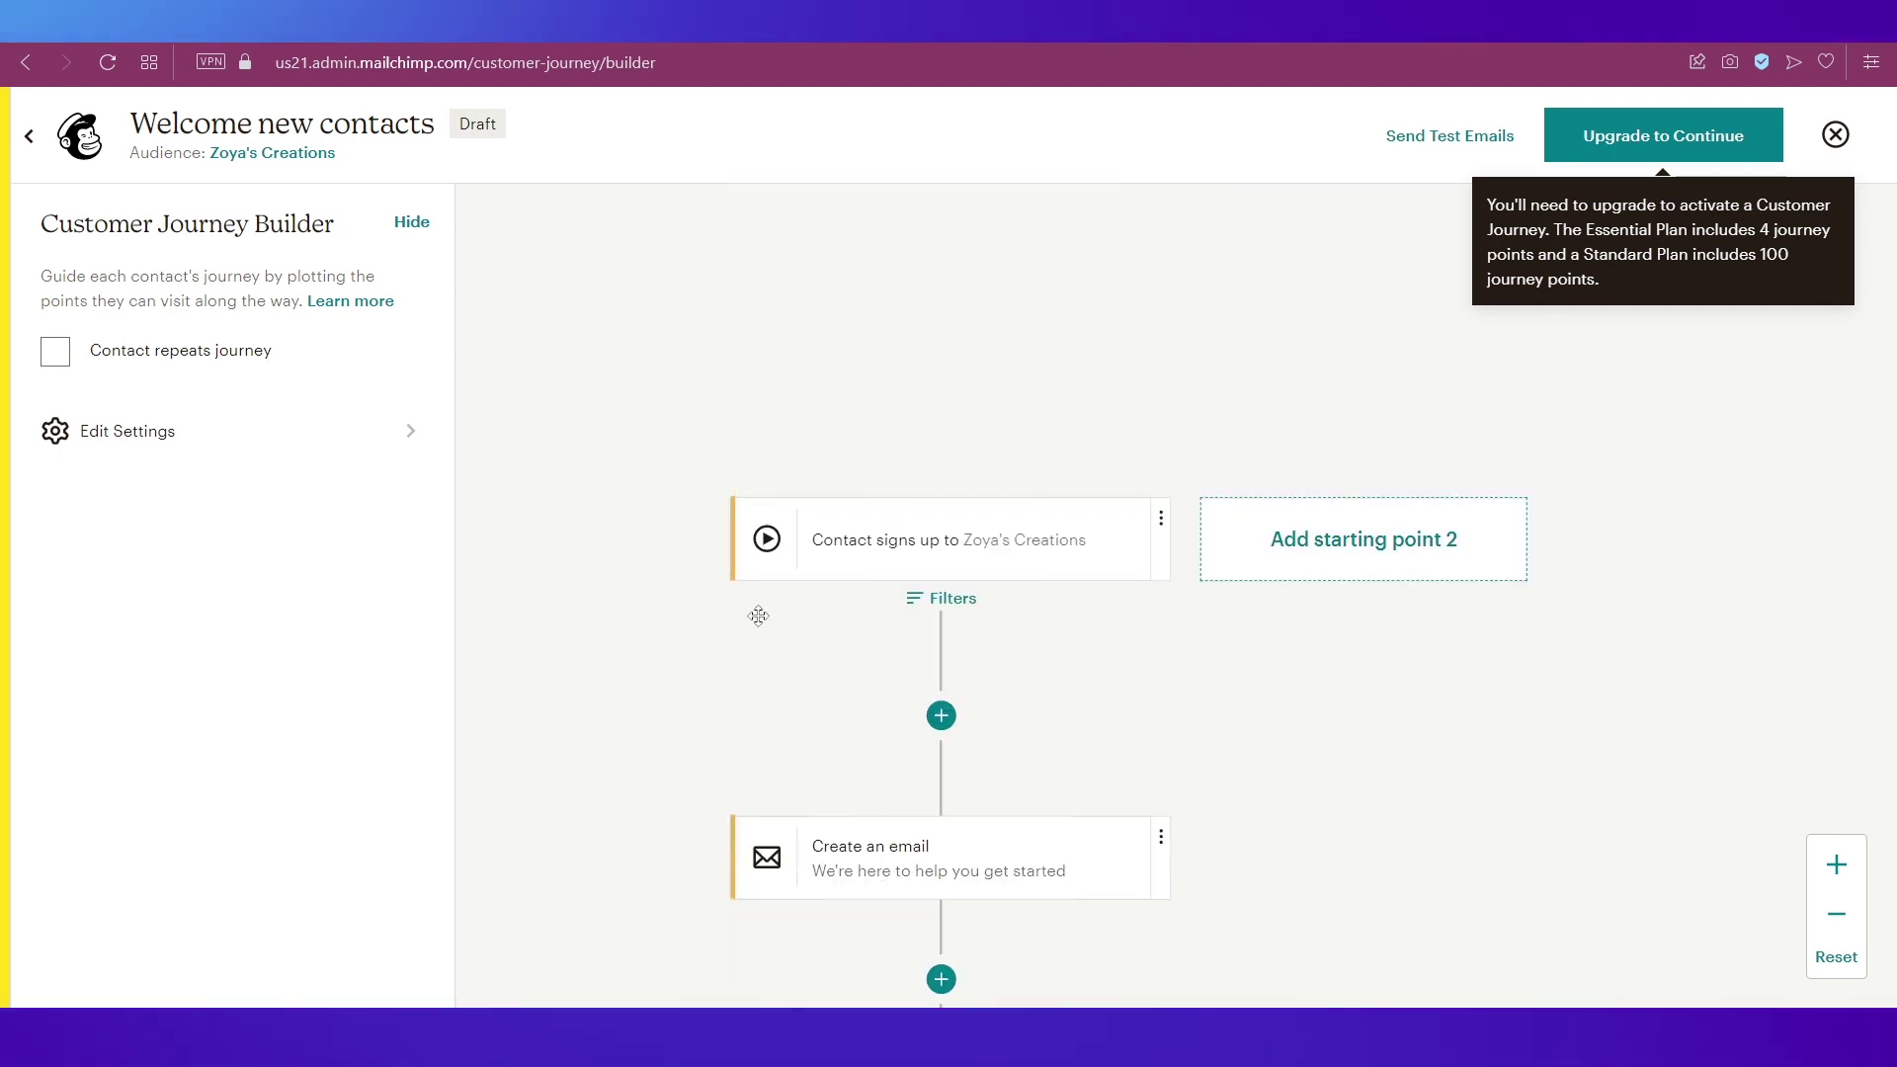
pyautogui.scroll(-6, 758, 615)
pyautogui.scroll(3, 757, 616)
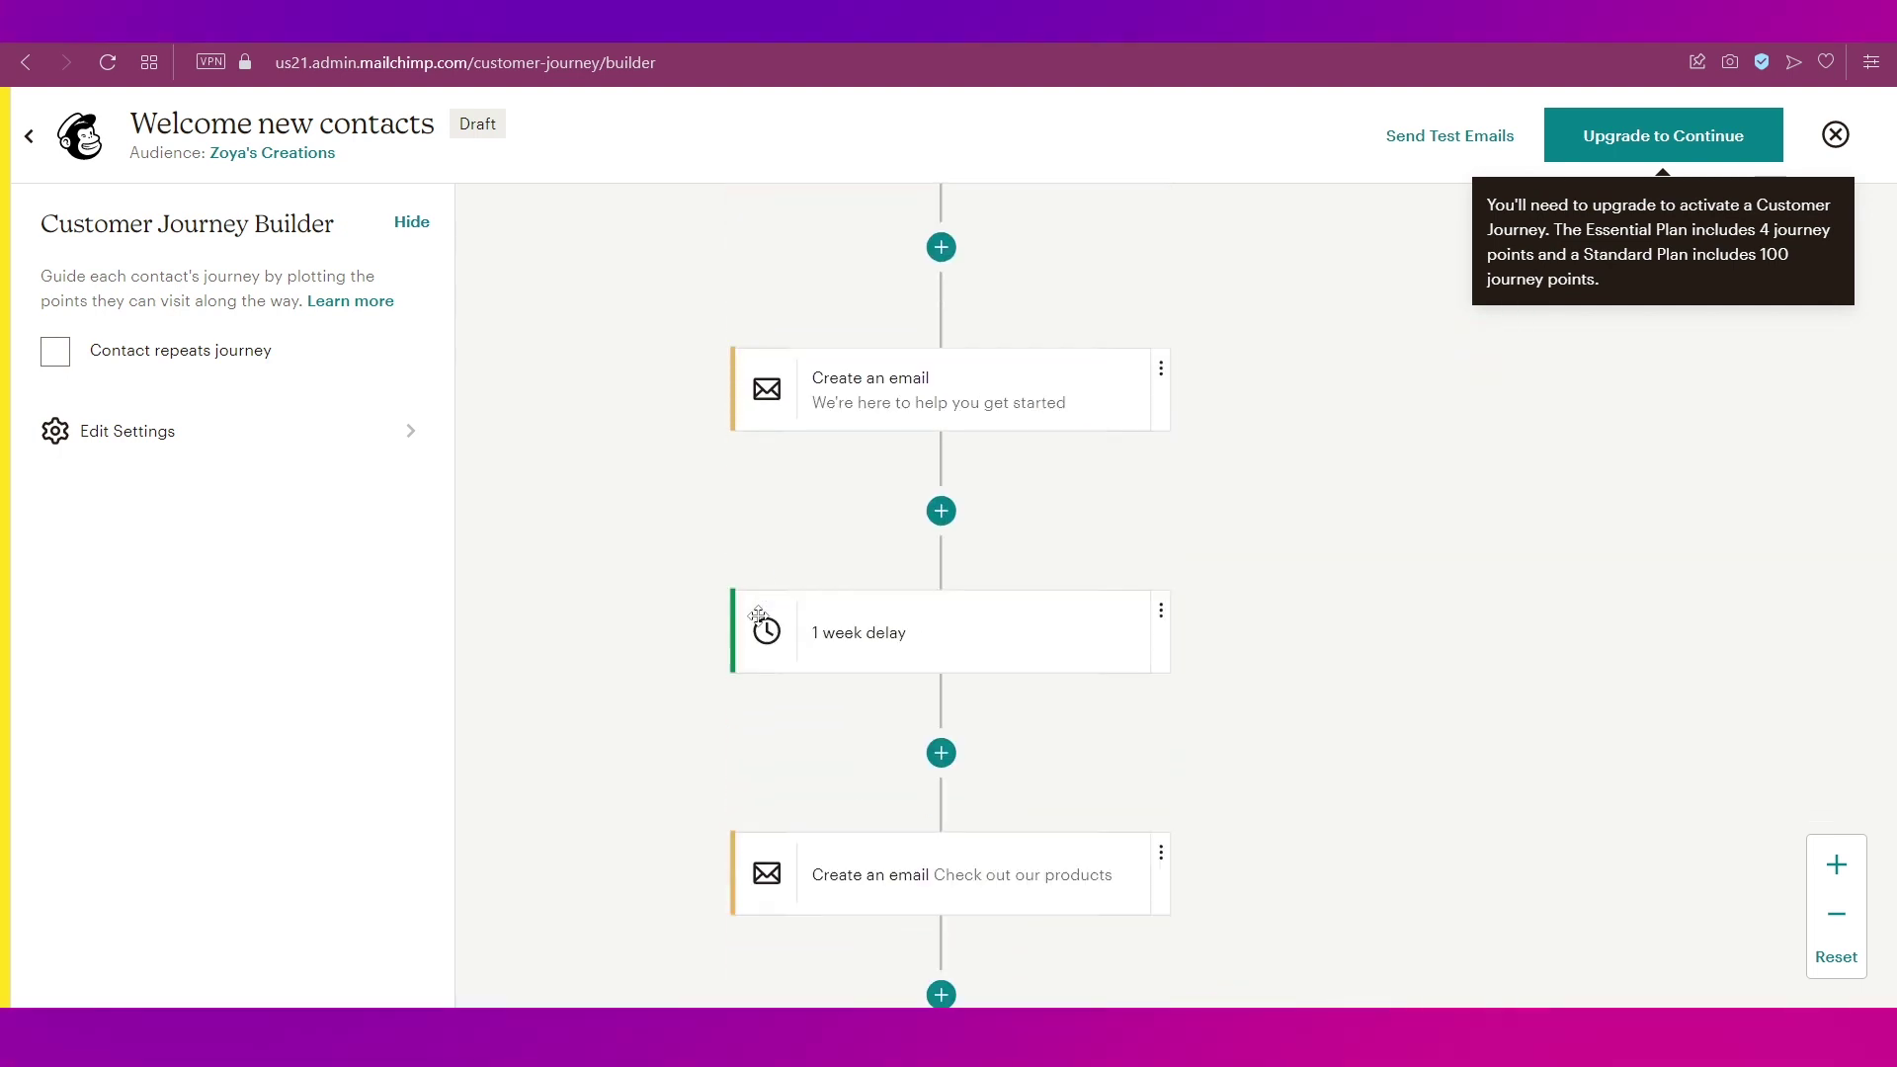
pyautogui.scroll(5, 758, 615)
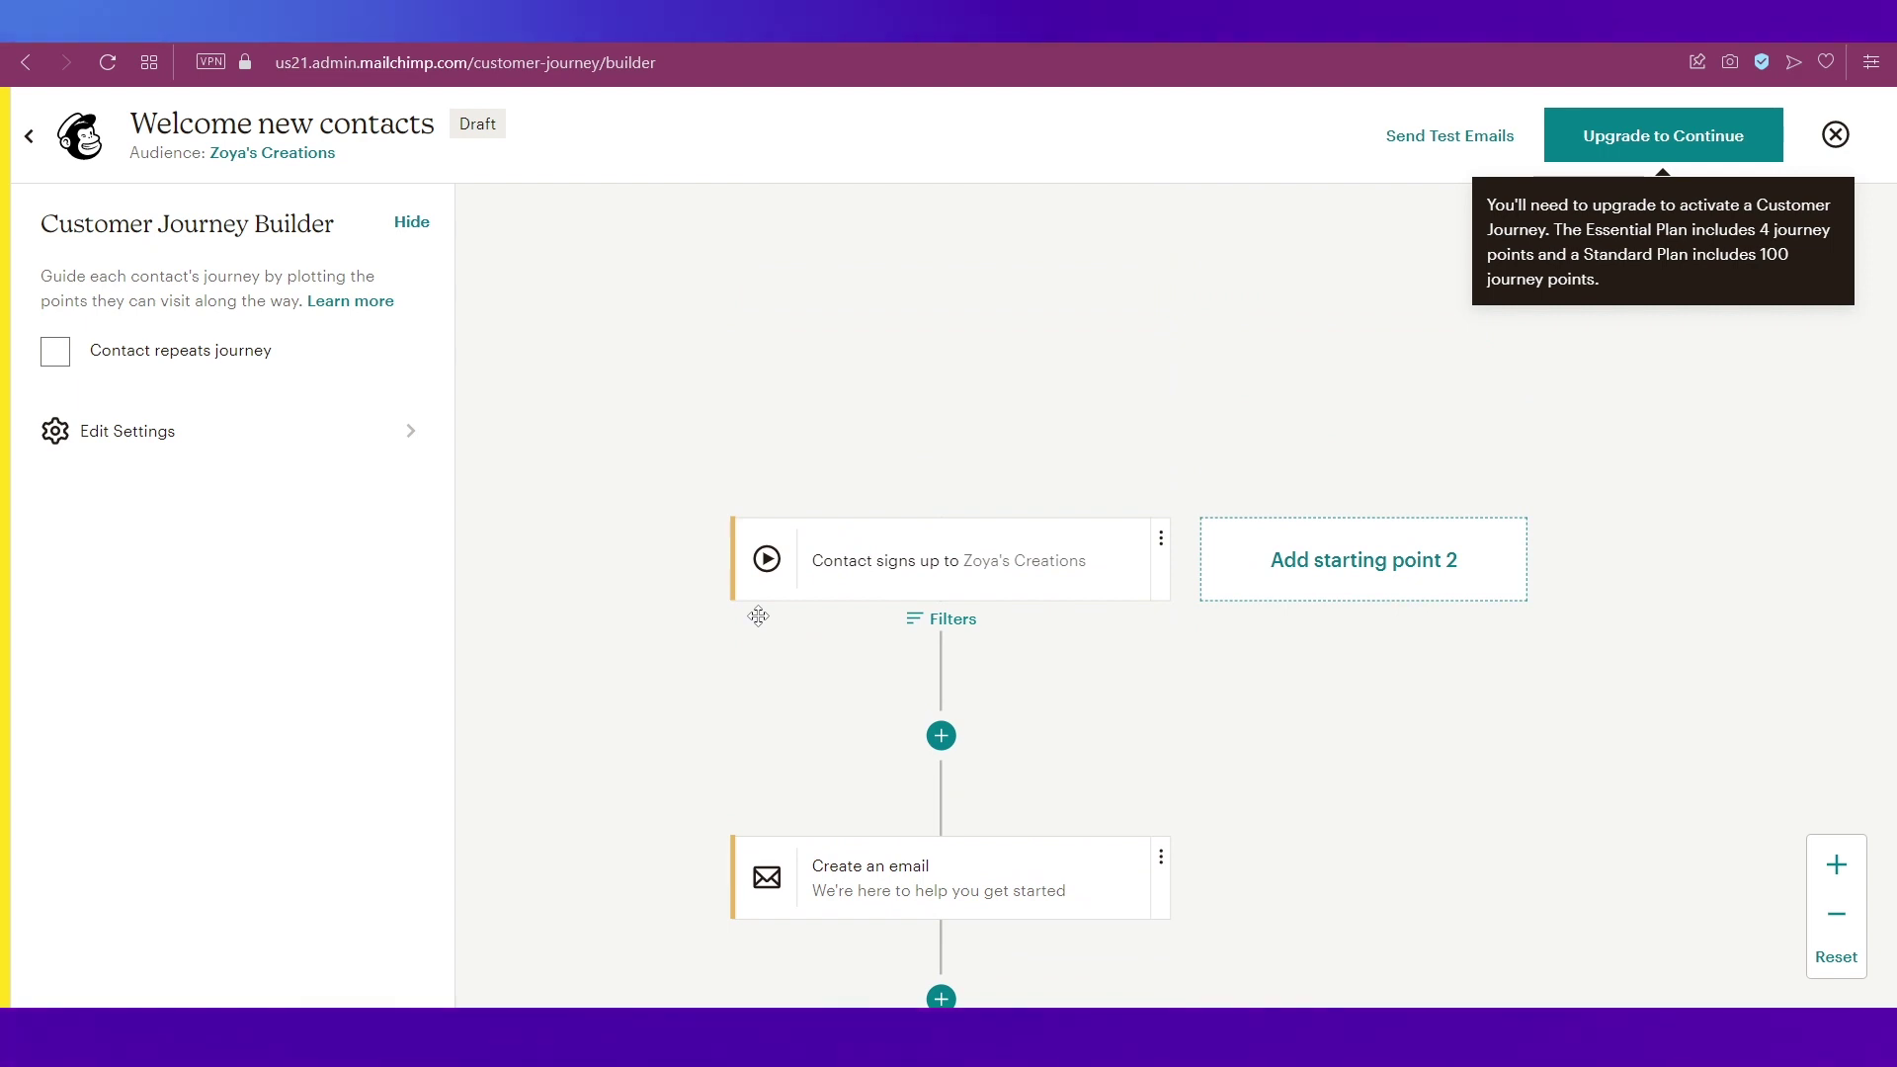
pyautogui.scroll(-4, 758, 616)
pyautogui.moveTo(940, 330)
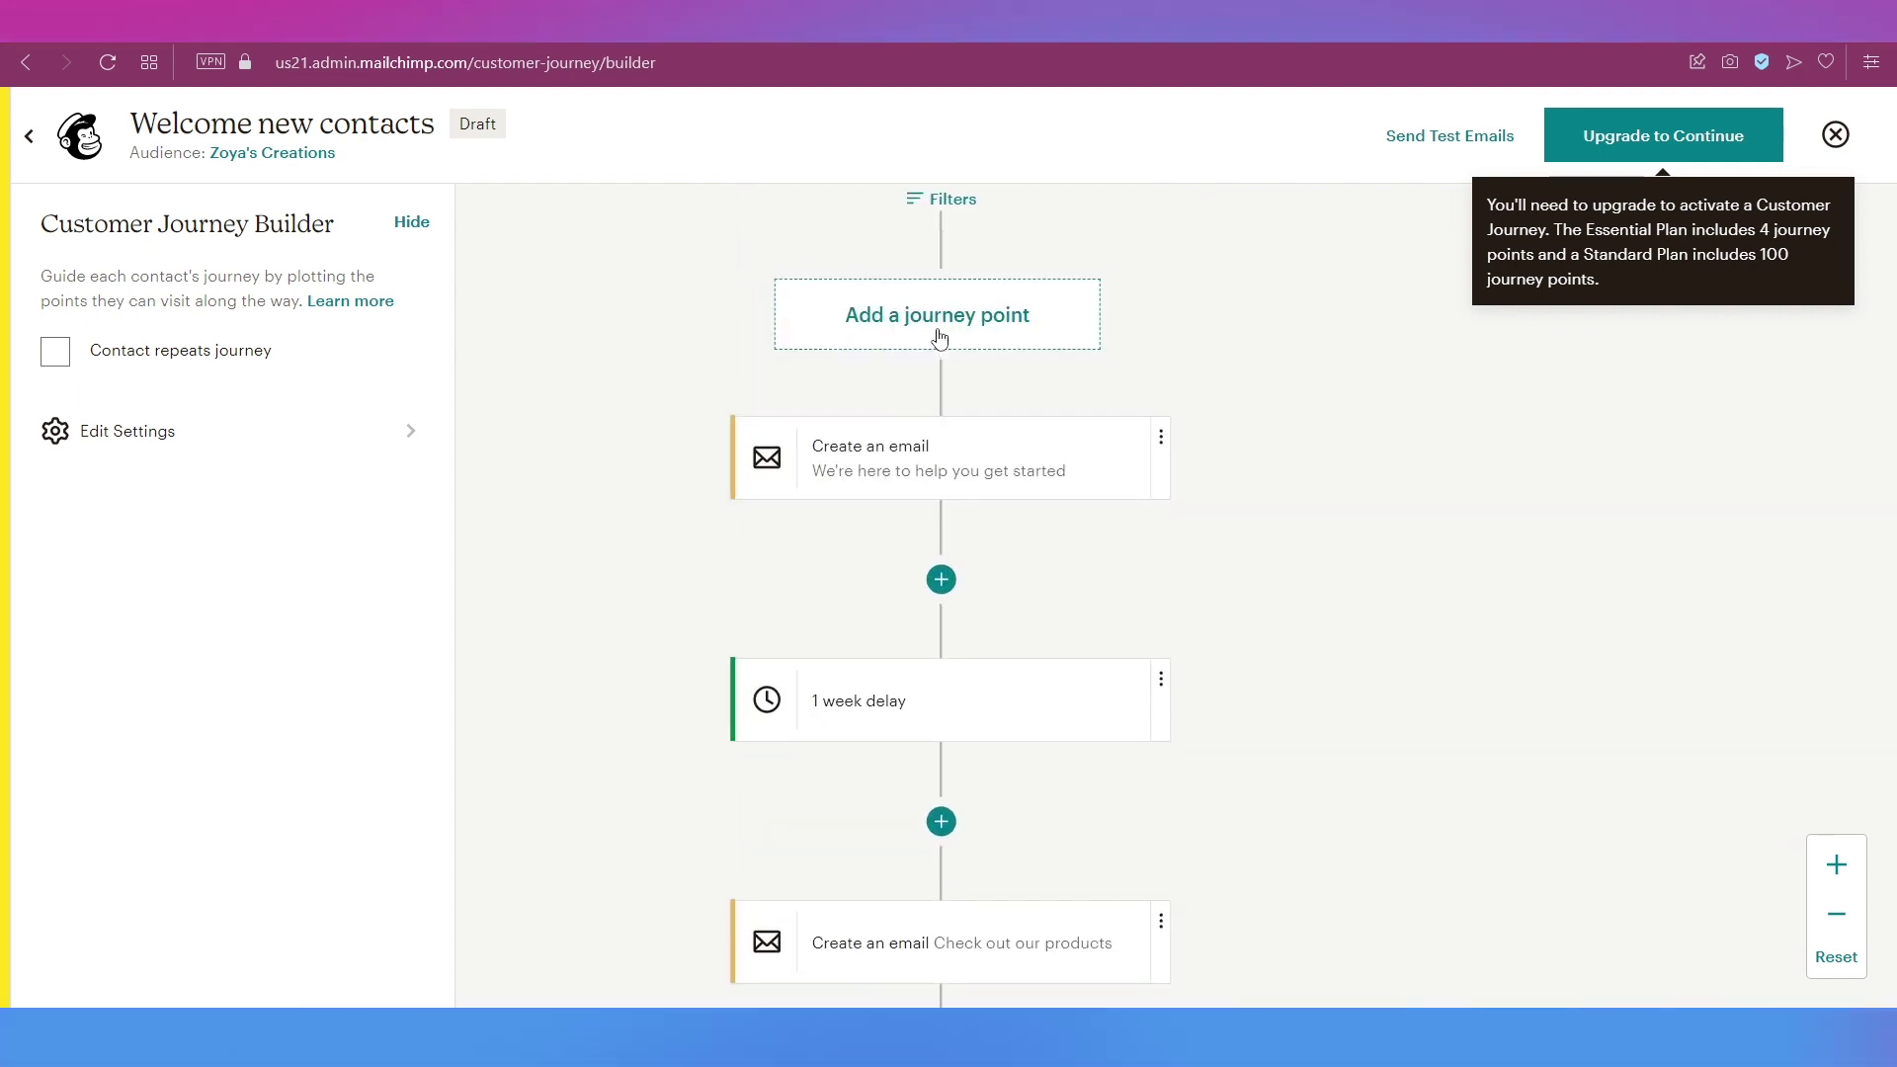
pyautogui.scroll(4, 1480, 831)
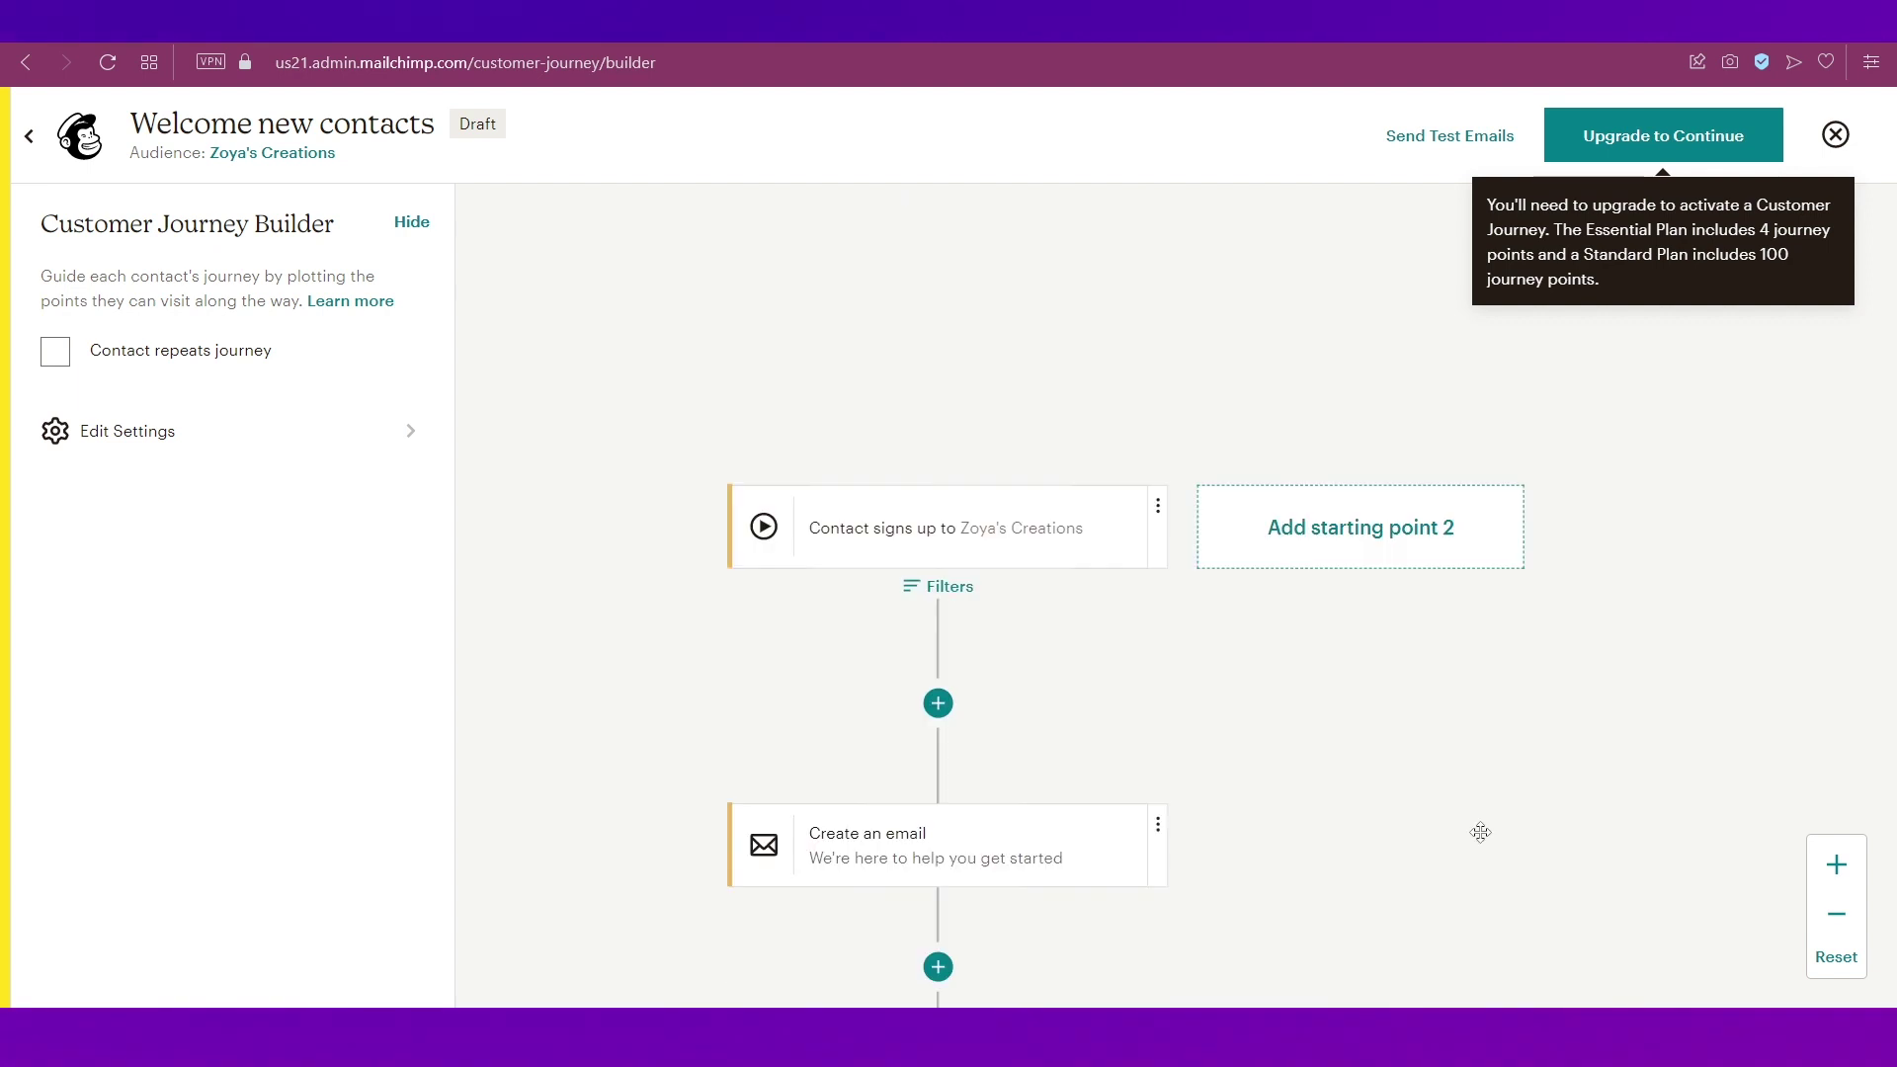
pyautogui.scroll(-1, 1480, 832)
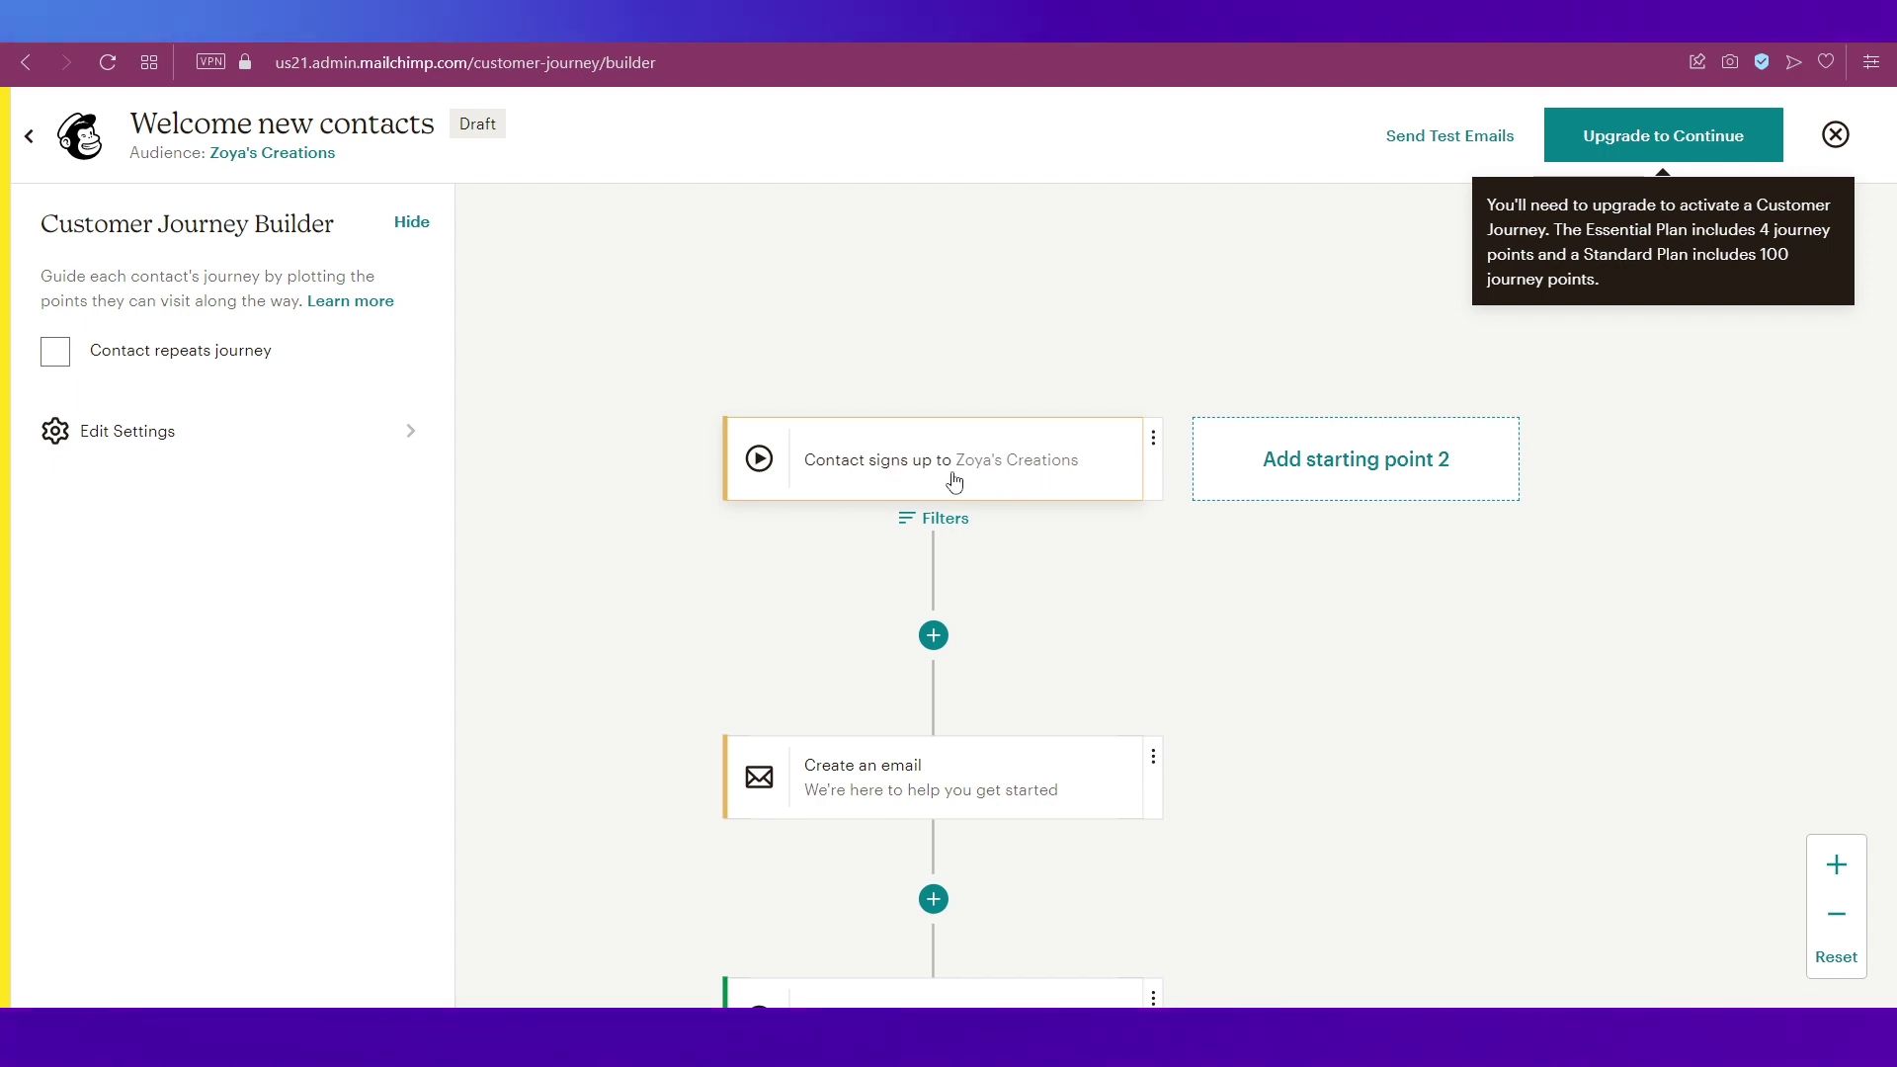
pyautogui.click(948, 657)
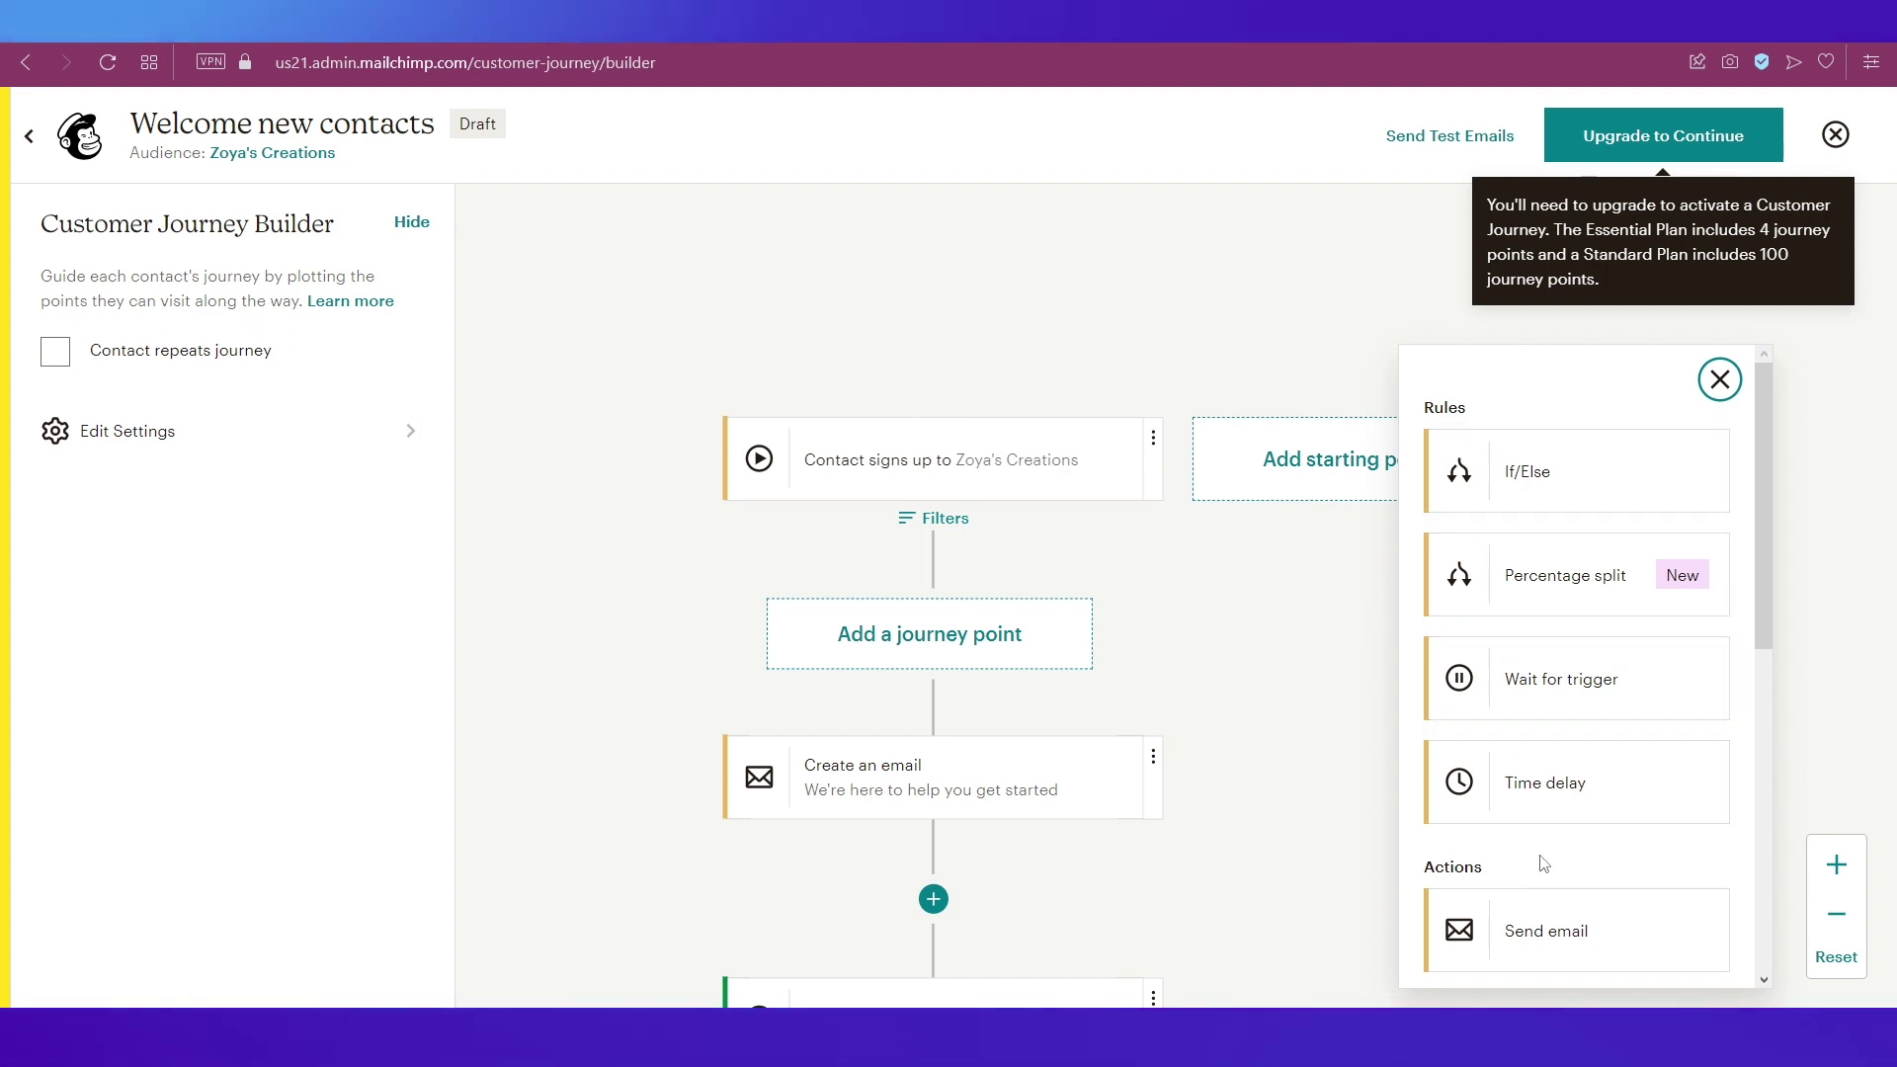
# Add a Send email step after the sign-up trigger and close its email details dialog.
pyautogui.scroll(-2, 1541, 861)
pyautogui.scroll(2, 1544, 863)
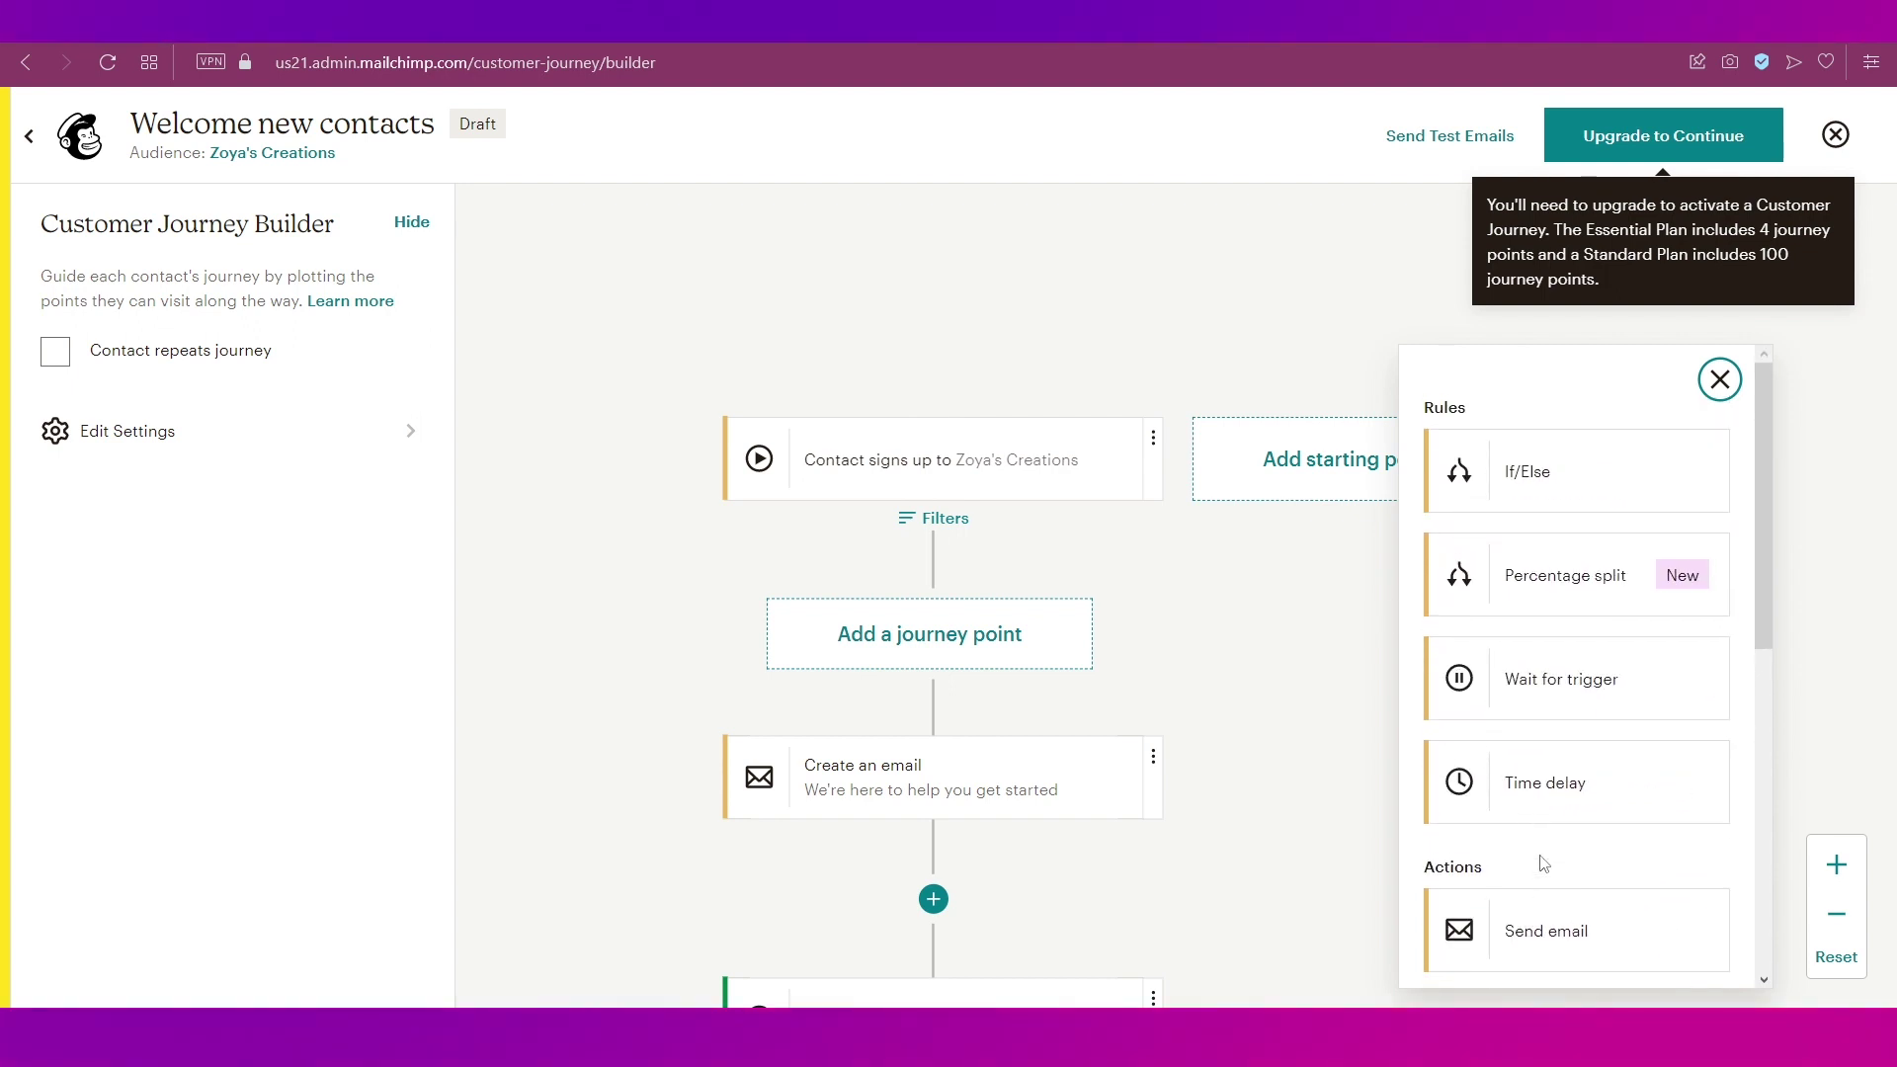
pyautogui.scroll(-1, 1544, 863)
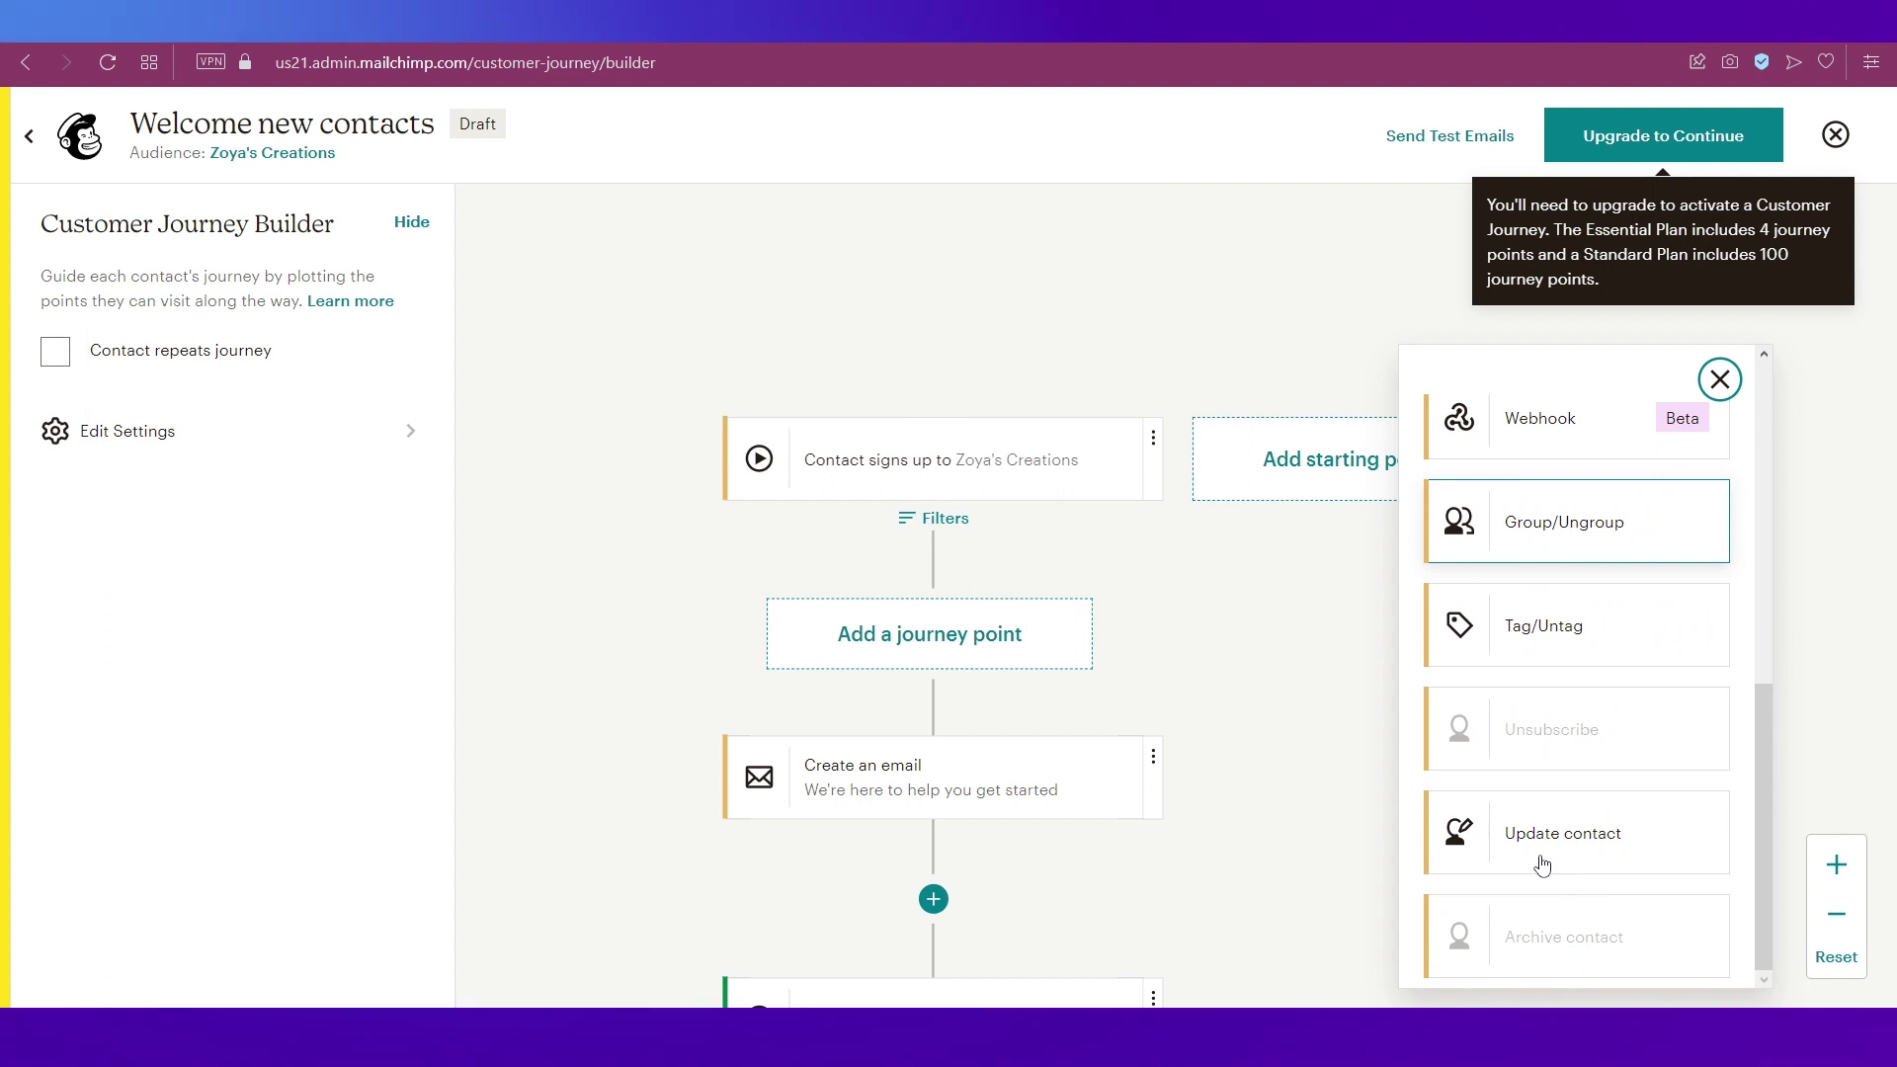
pyautogui.scroll(3, 1502, 578)
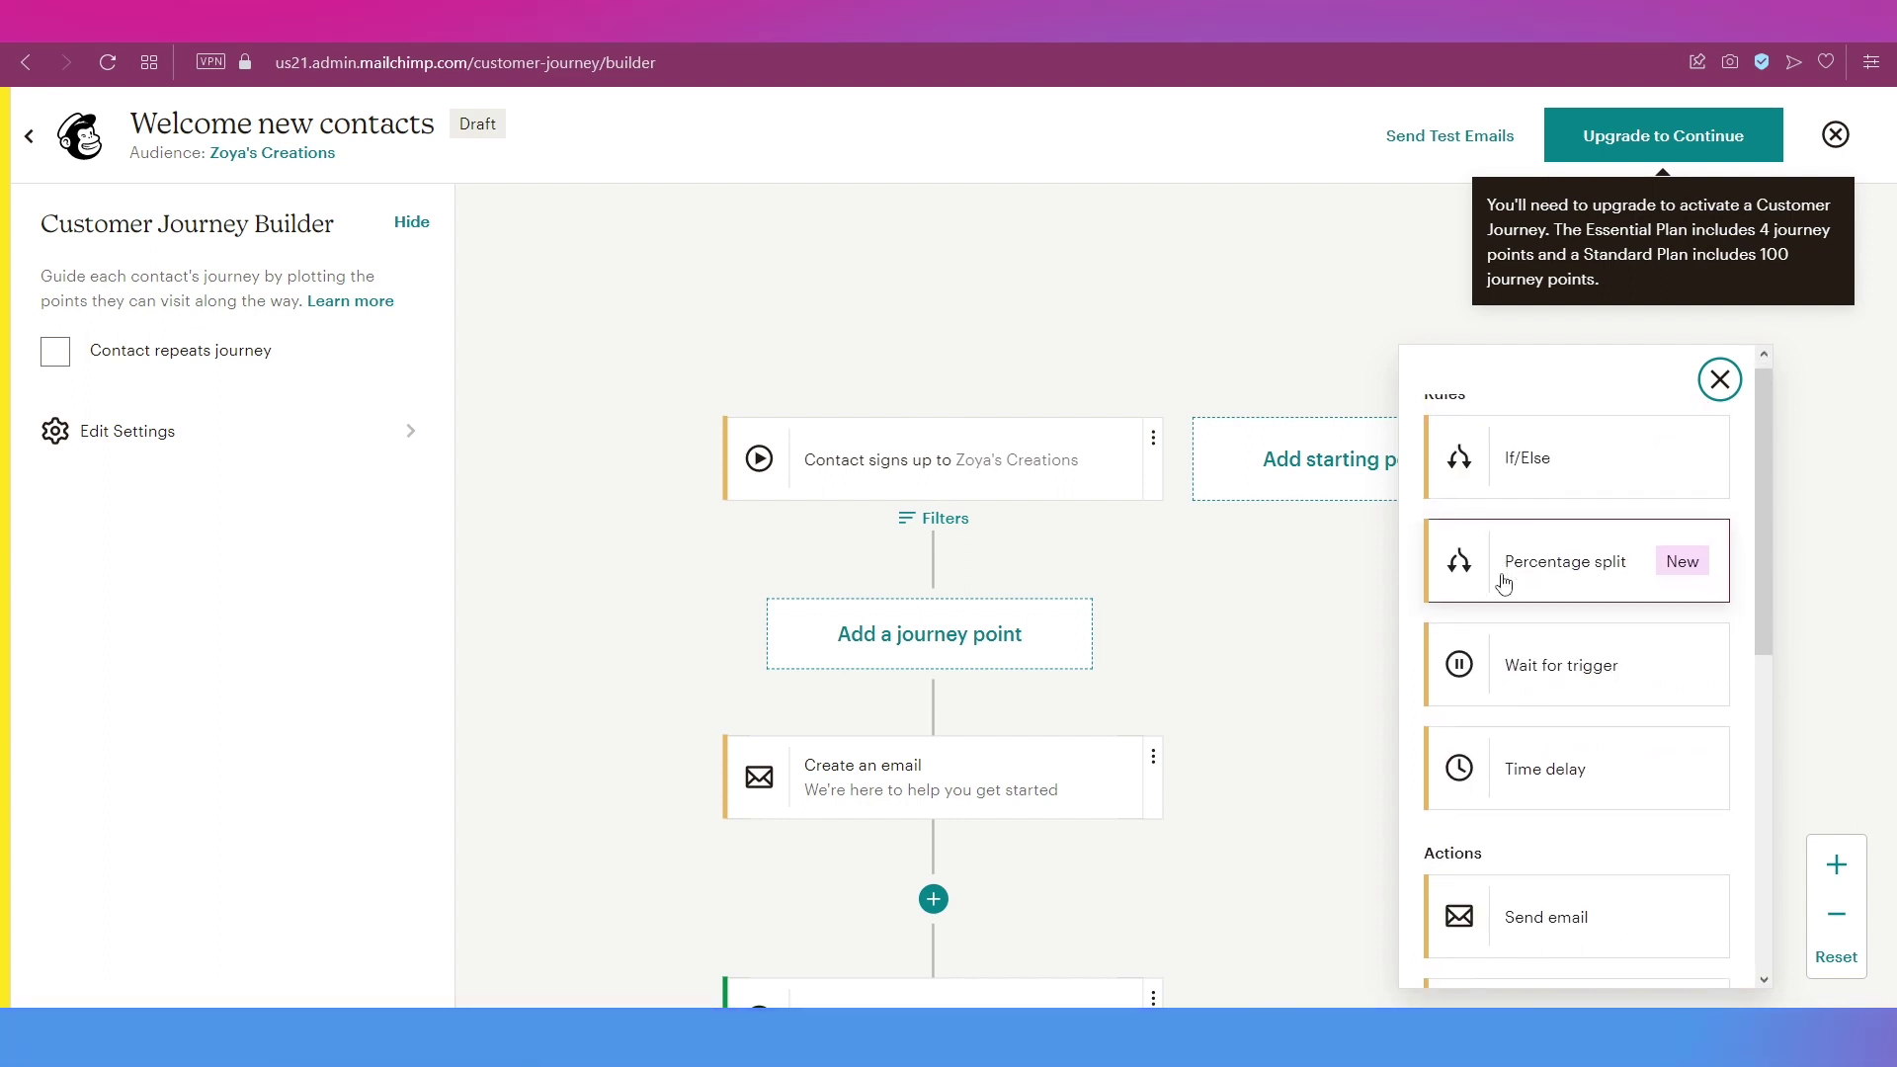
pyautogui.scroll(-2, 1503, 583)
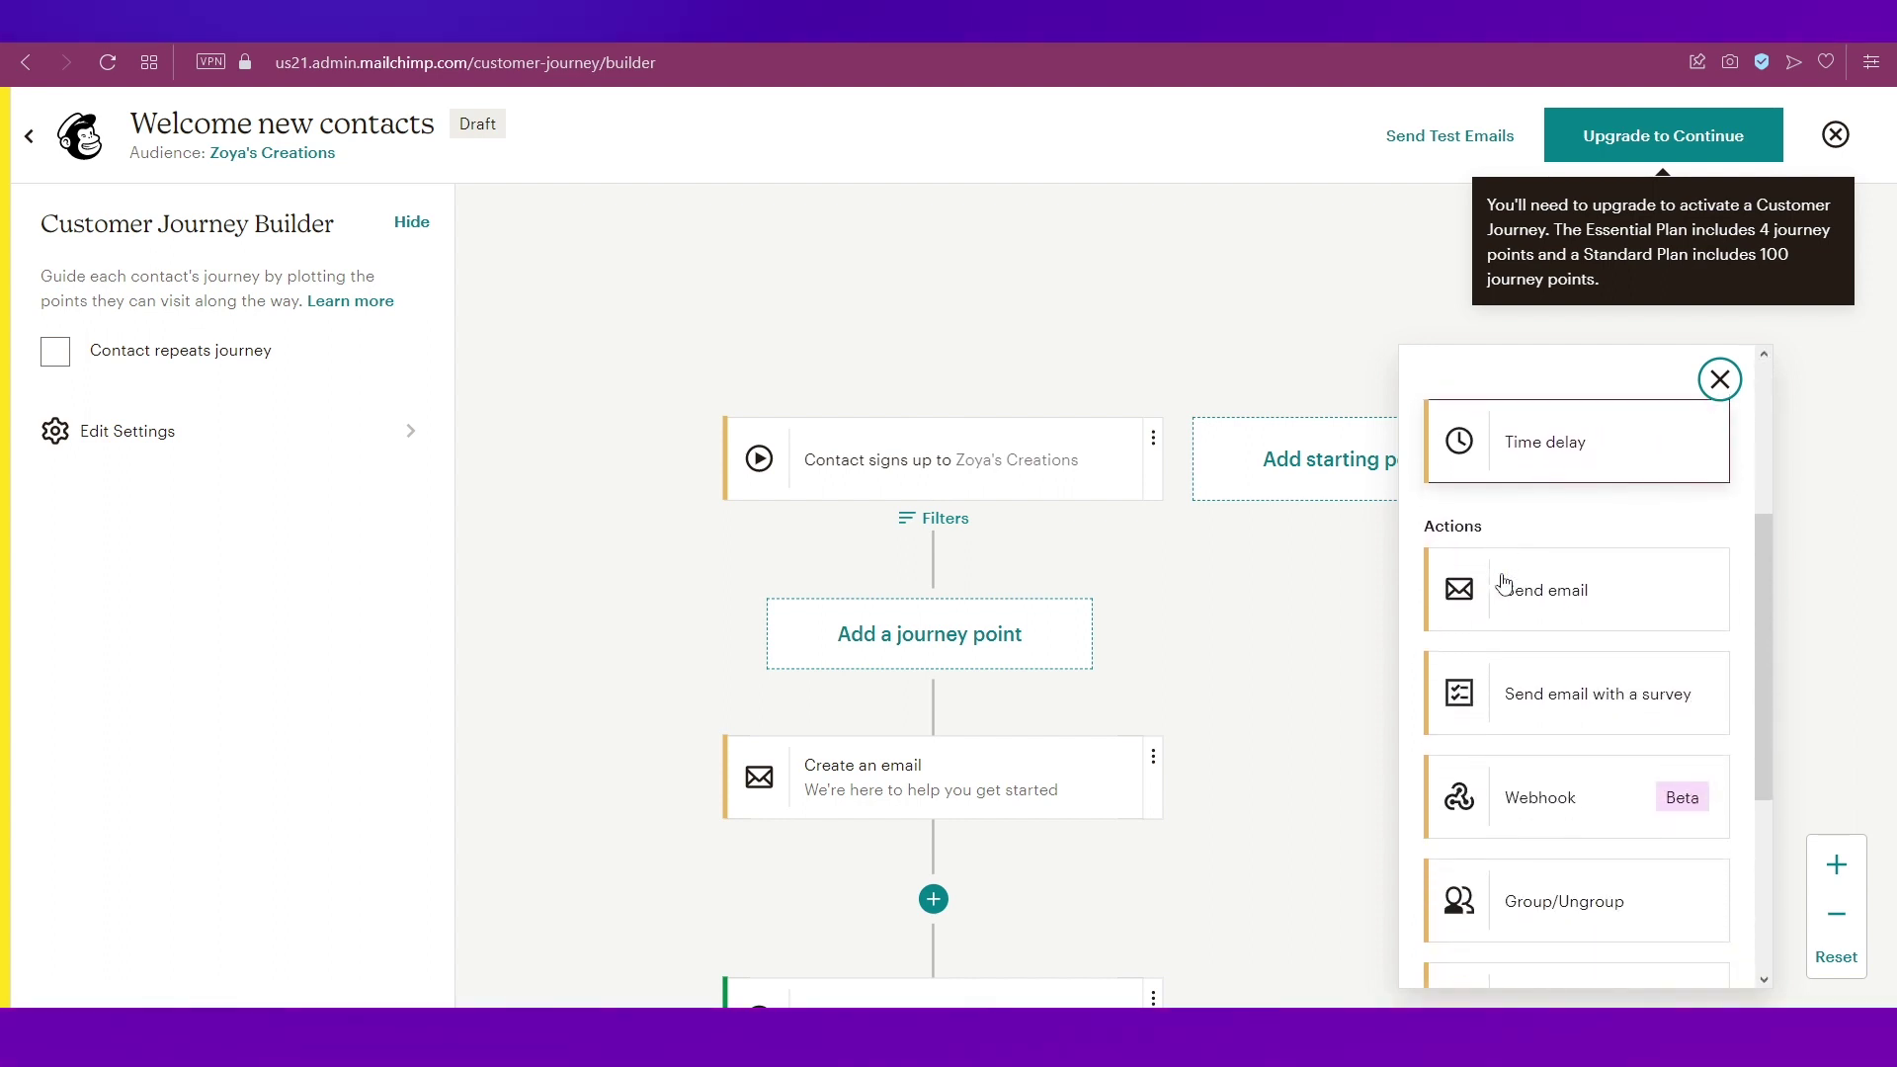
pyautogui.scroll(-1, 1503, 583)
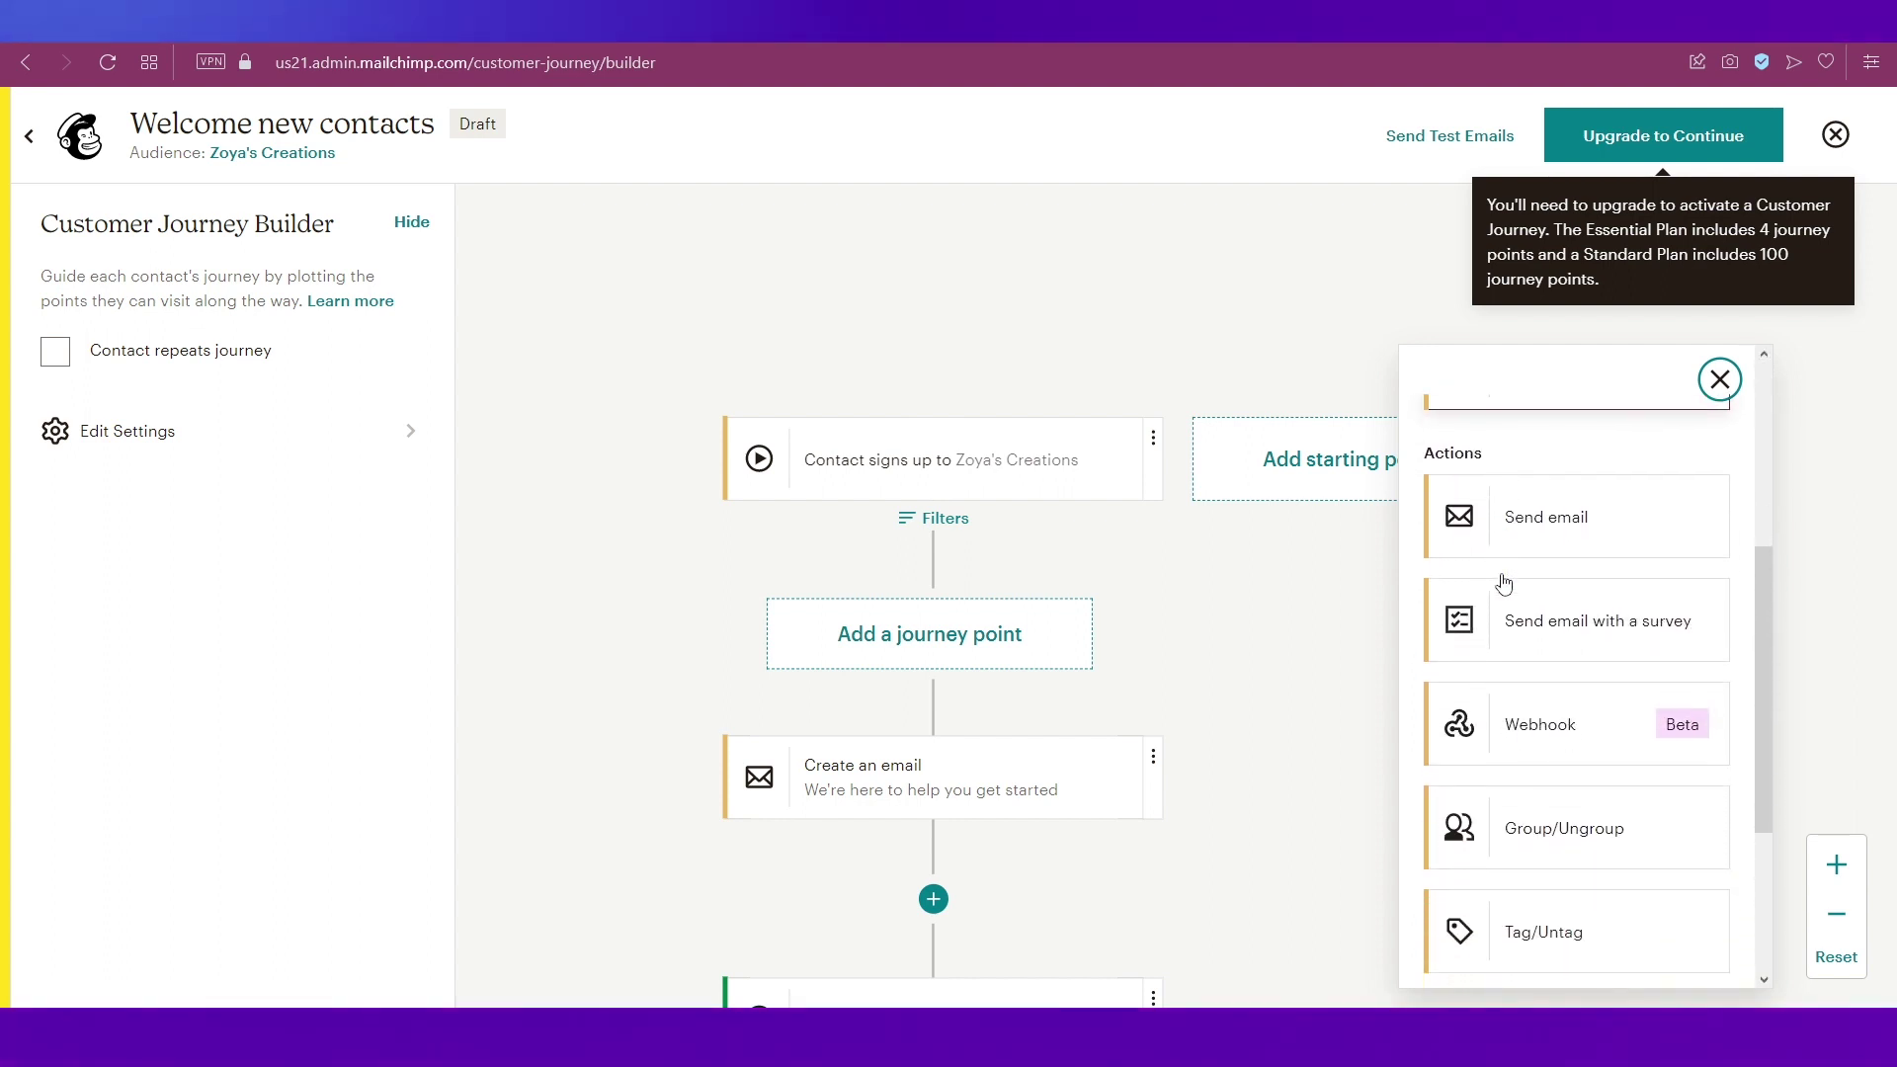
pyautogui.click(1561, 537)
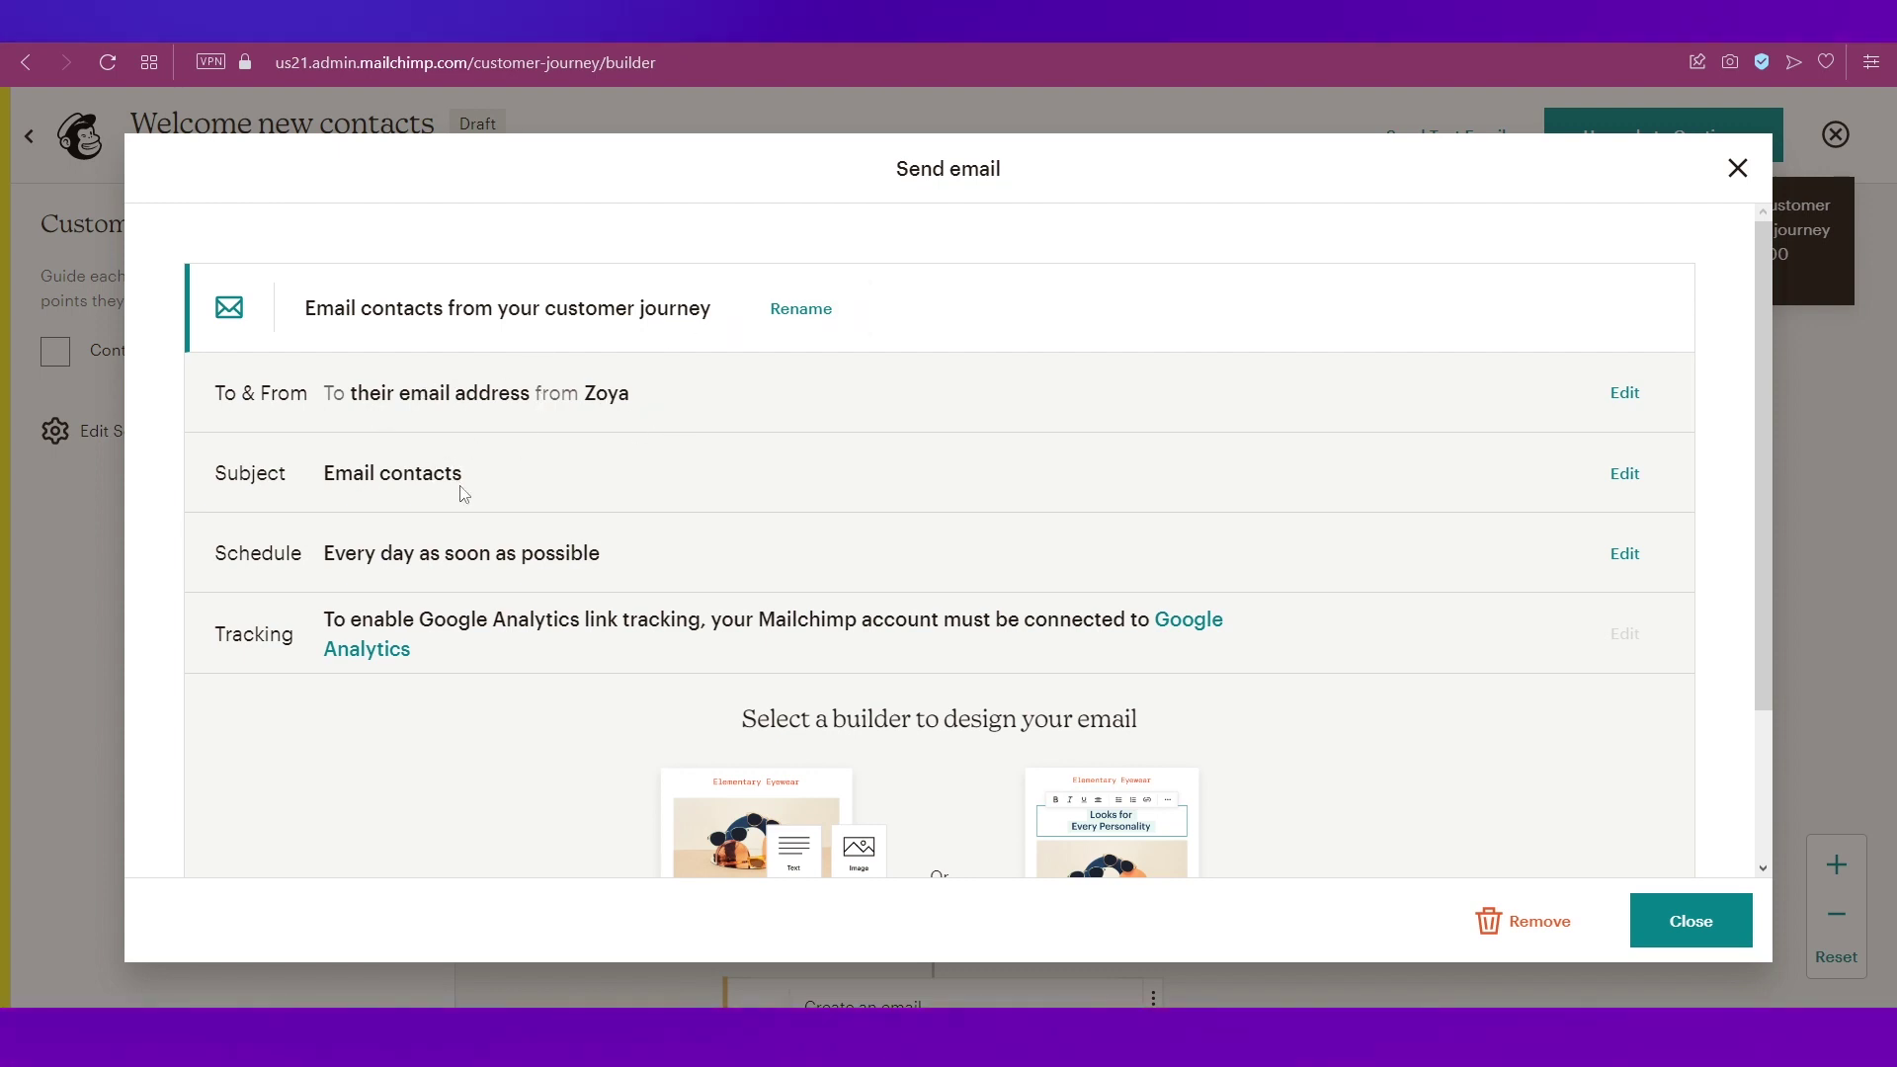
pyautogui.scroll(-2, 695, 588)
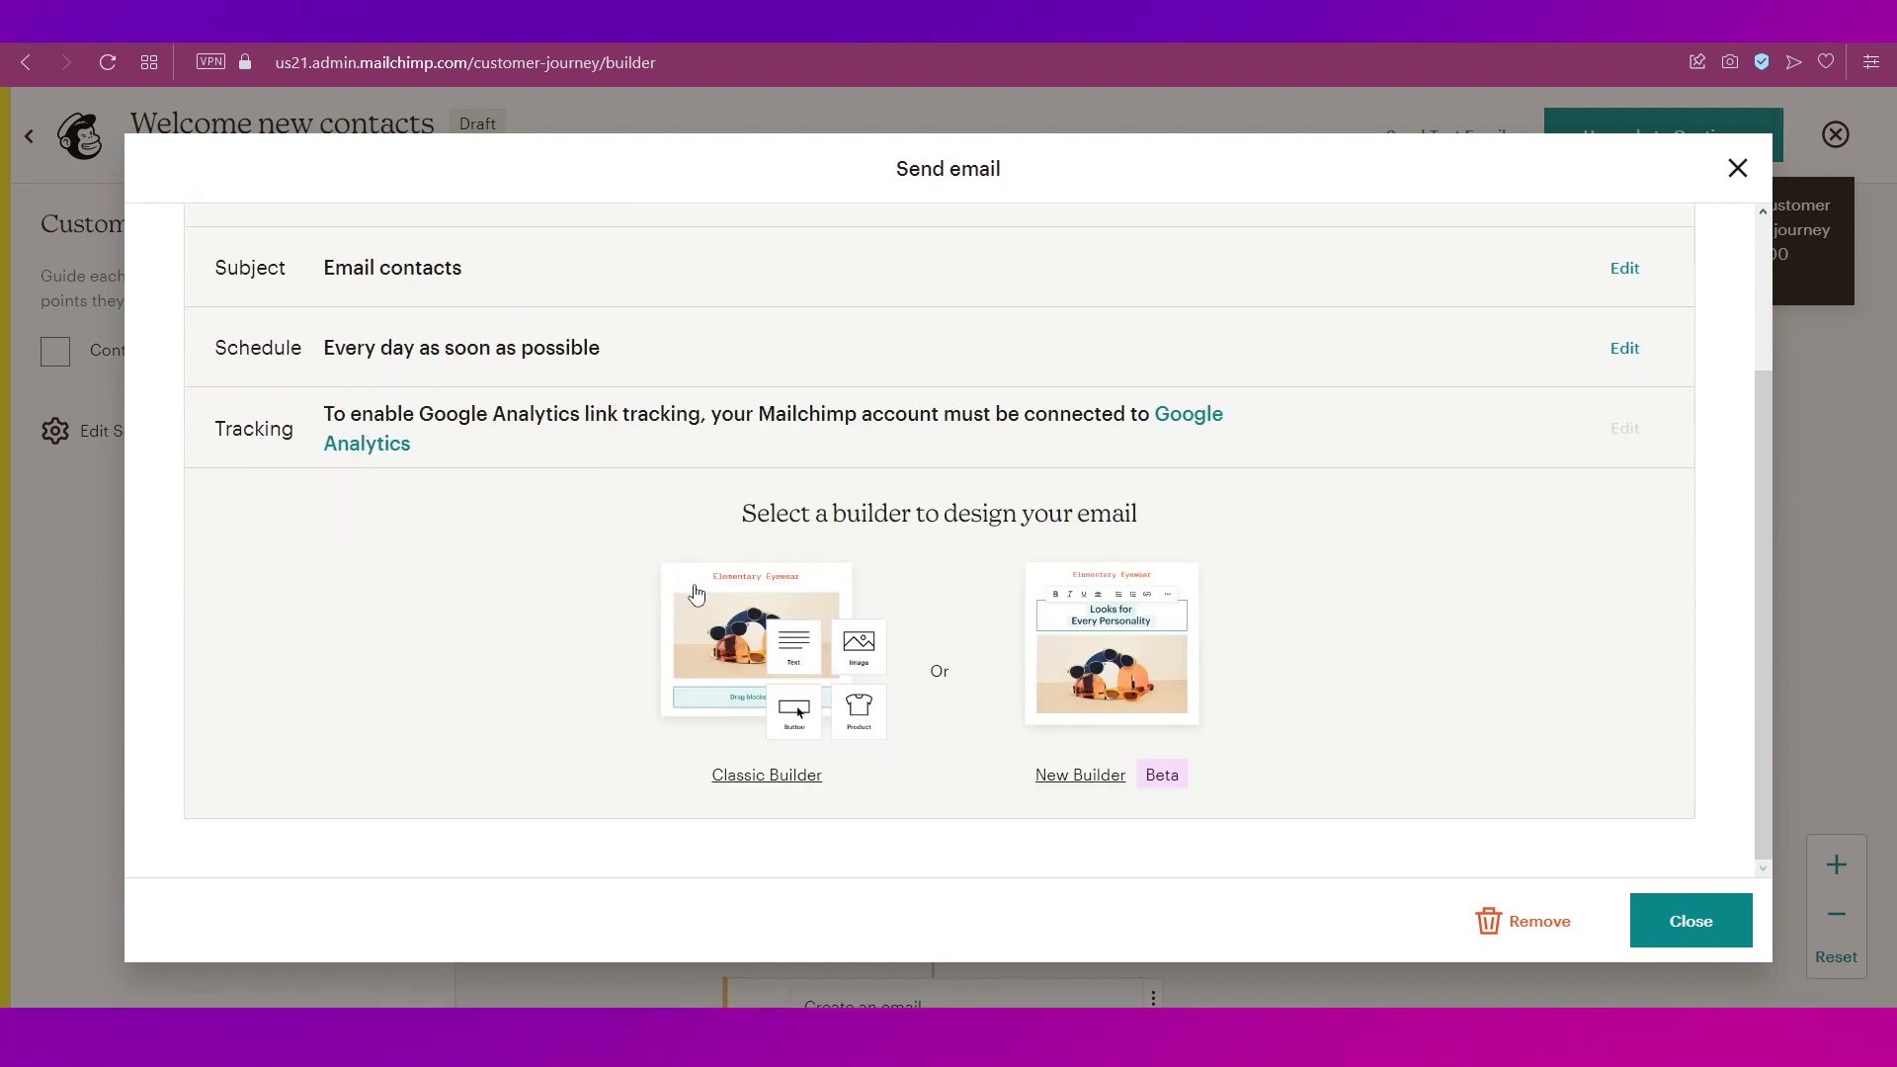
pyautogui.scroll(2, 697, 593)
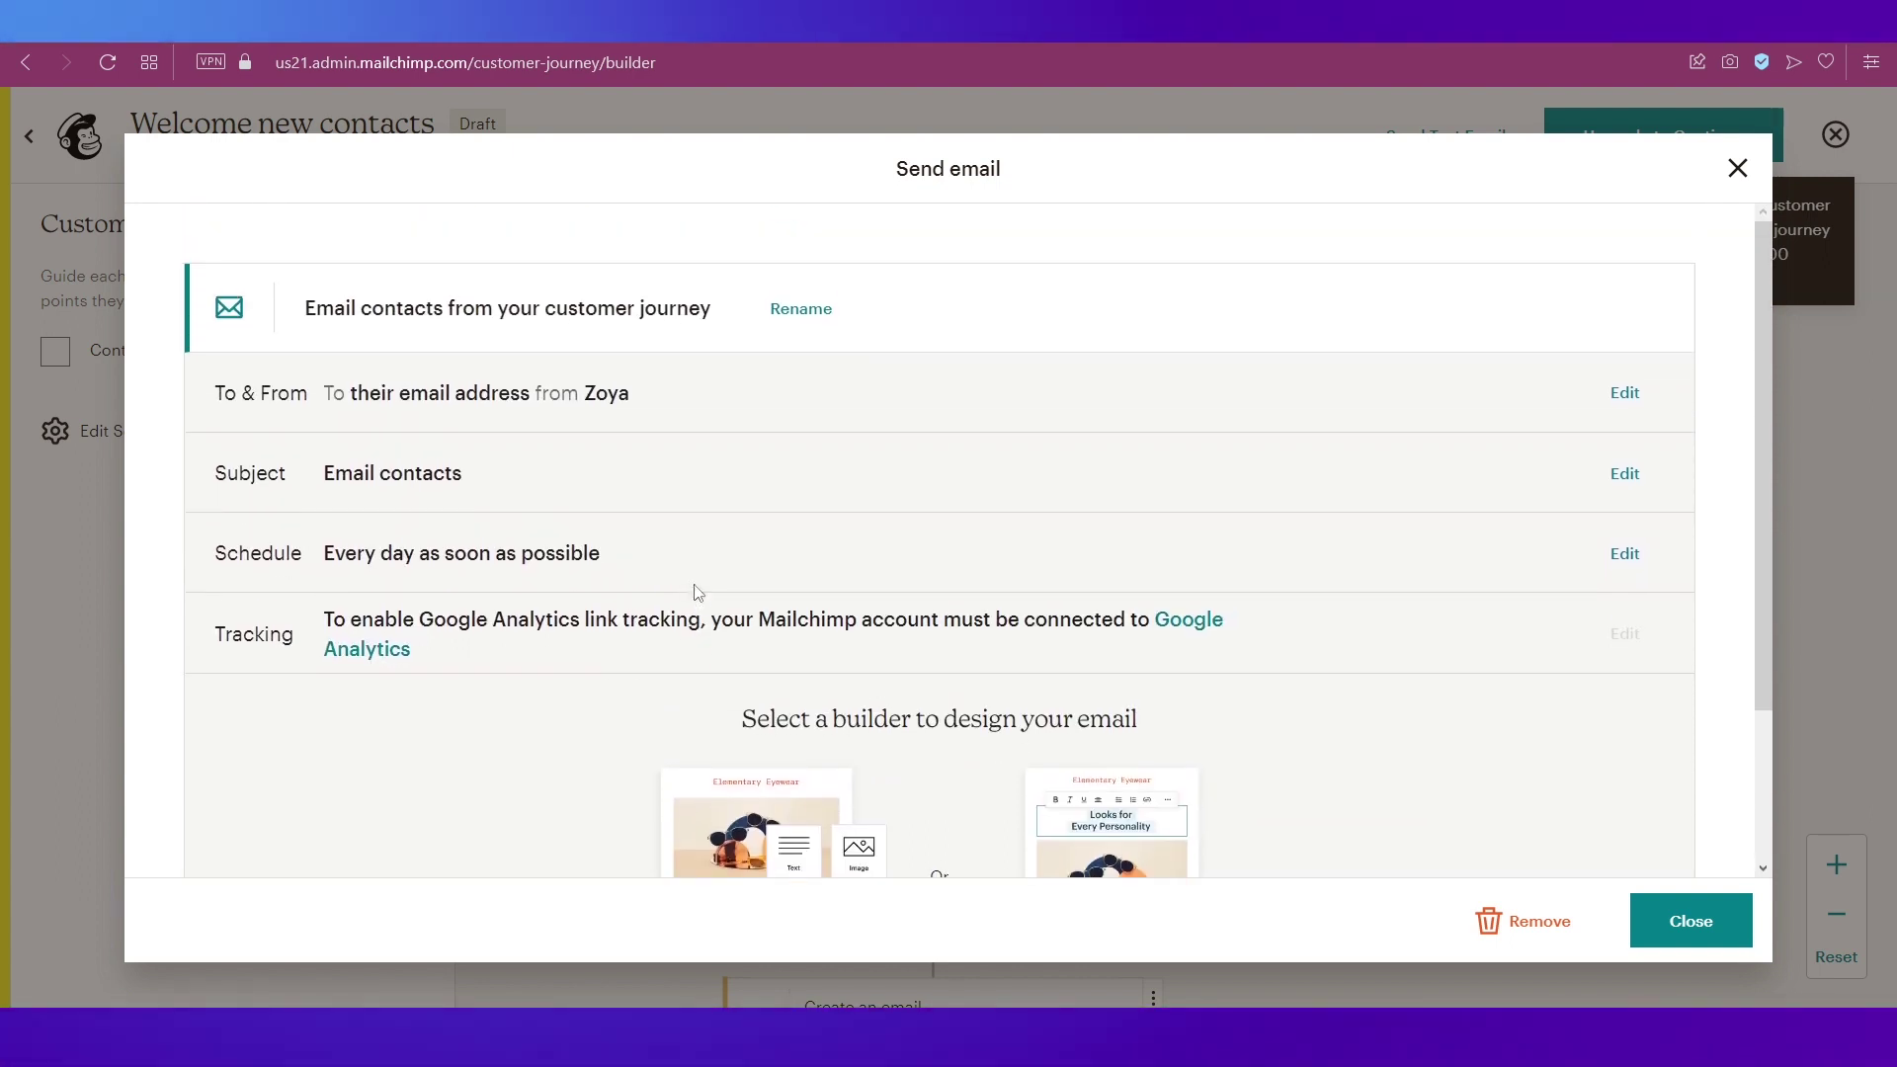
pyautogui.scroll(-2, 694, 590)
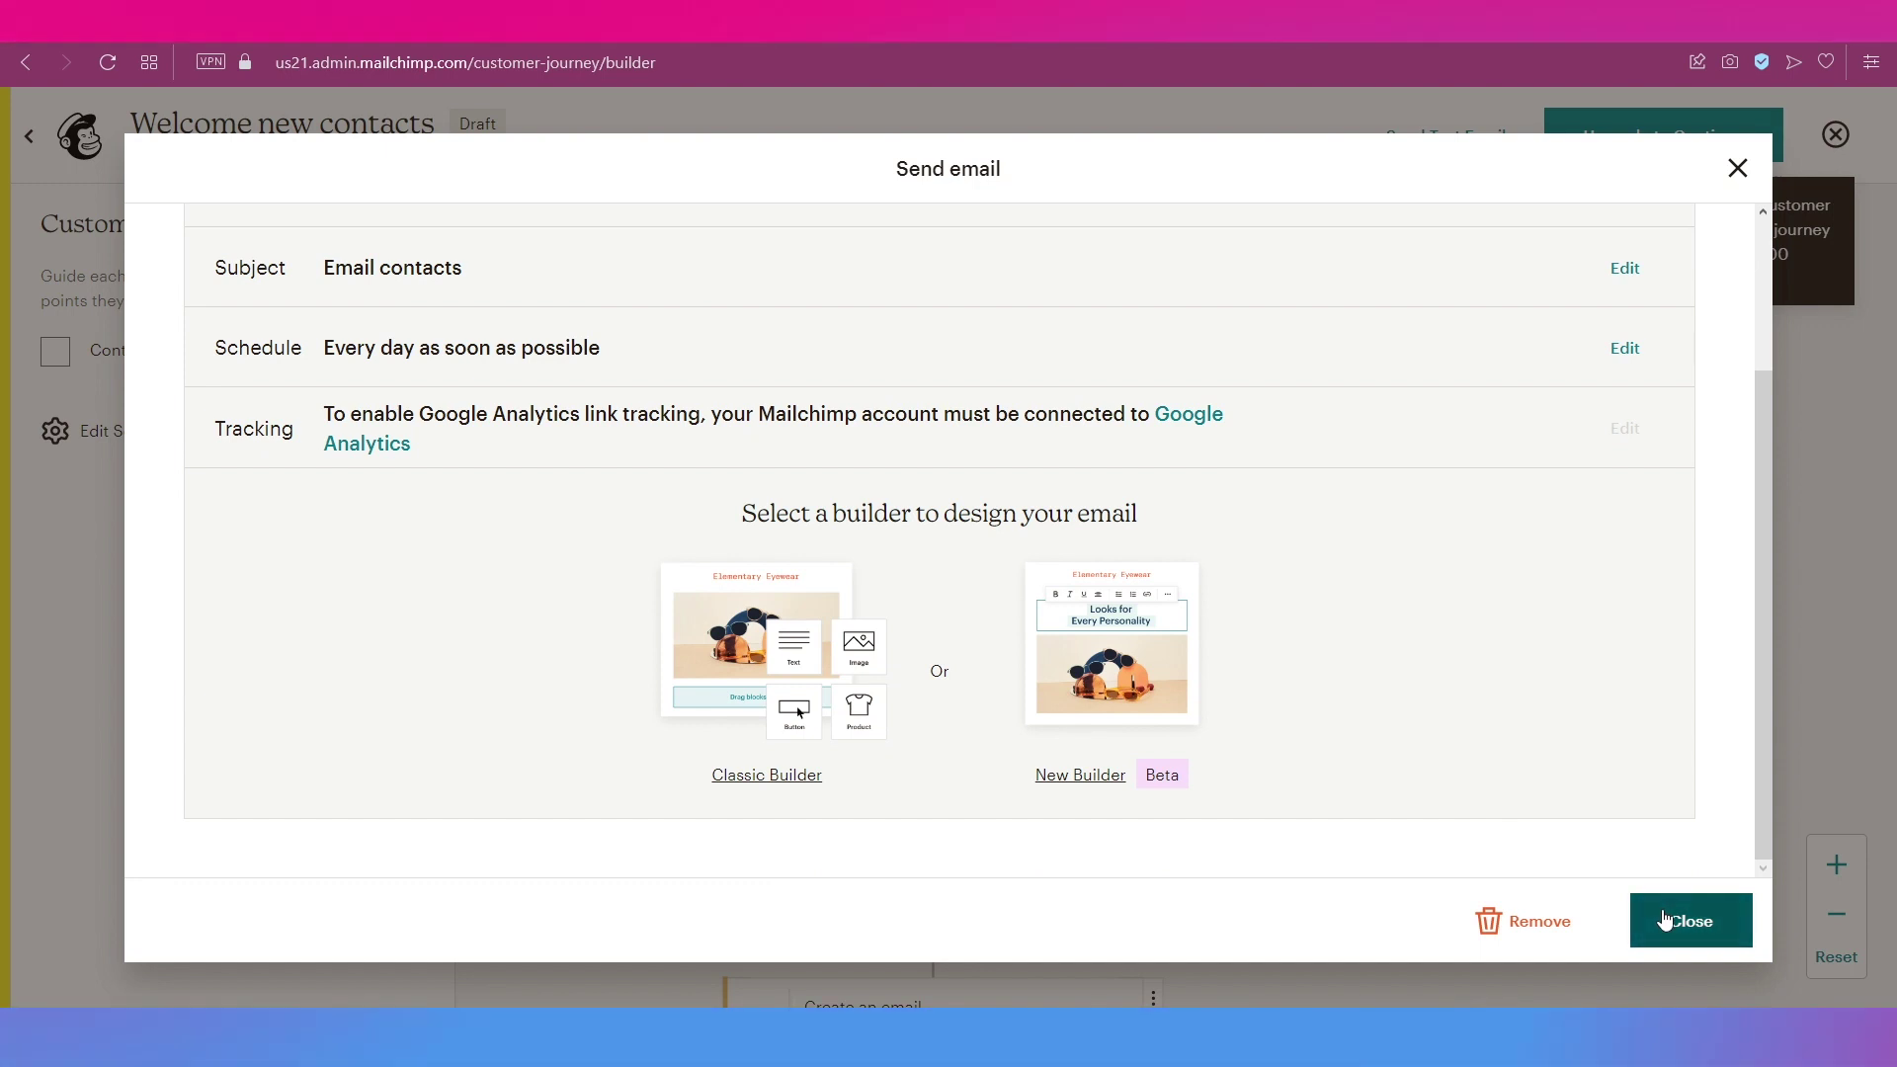
pyautogui.click(1664, 919)
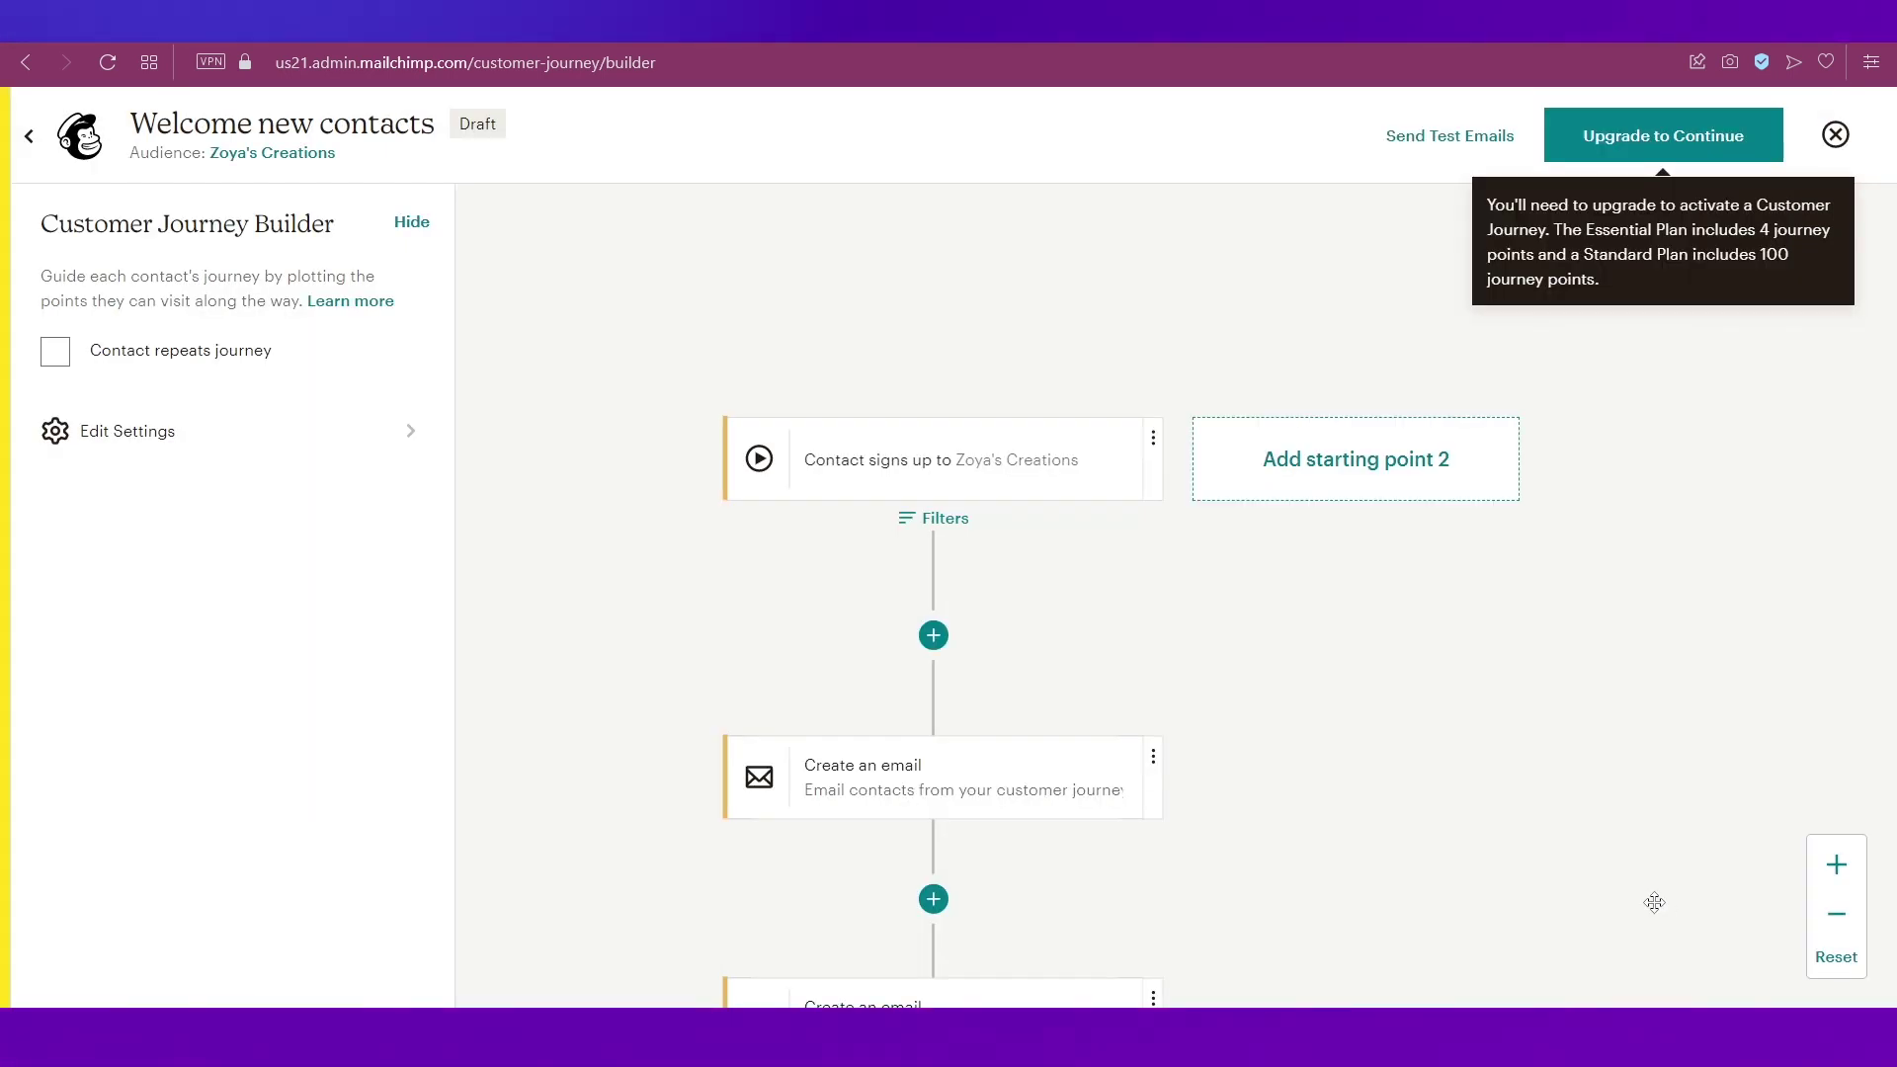
# Delete the pre-built 'We're here to help you get started' email step from the journey.
pyautogui.scroll(-2, 1654, 902)
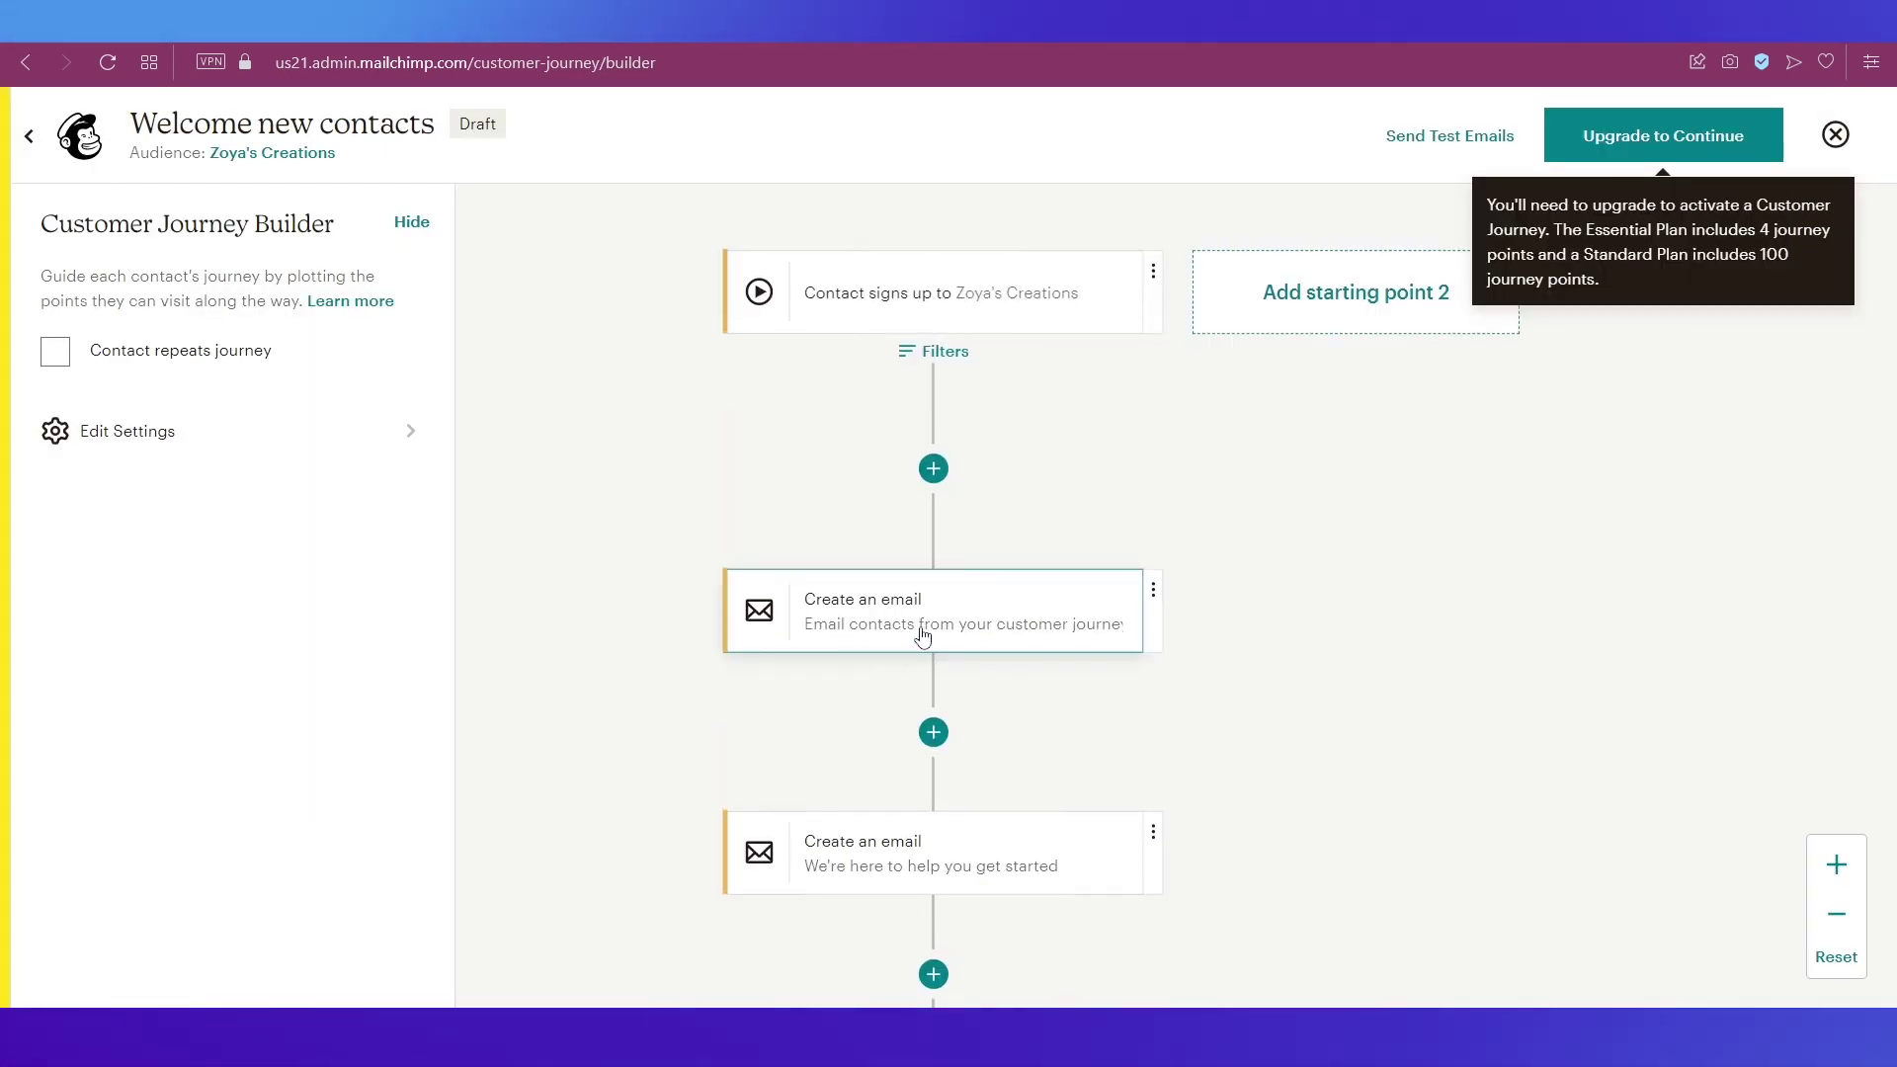
pyautogui.scroll(-2, 1046, 654)
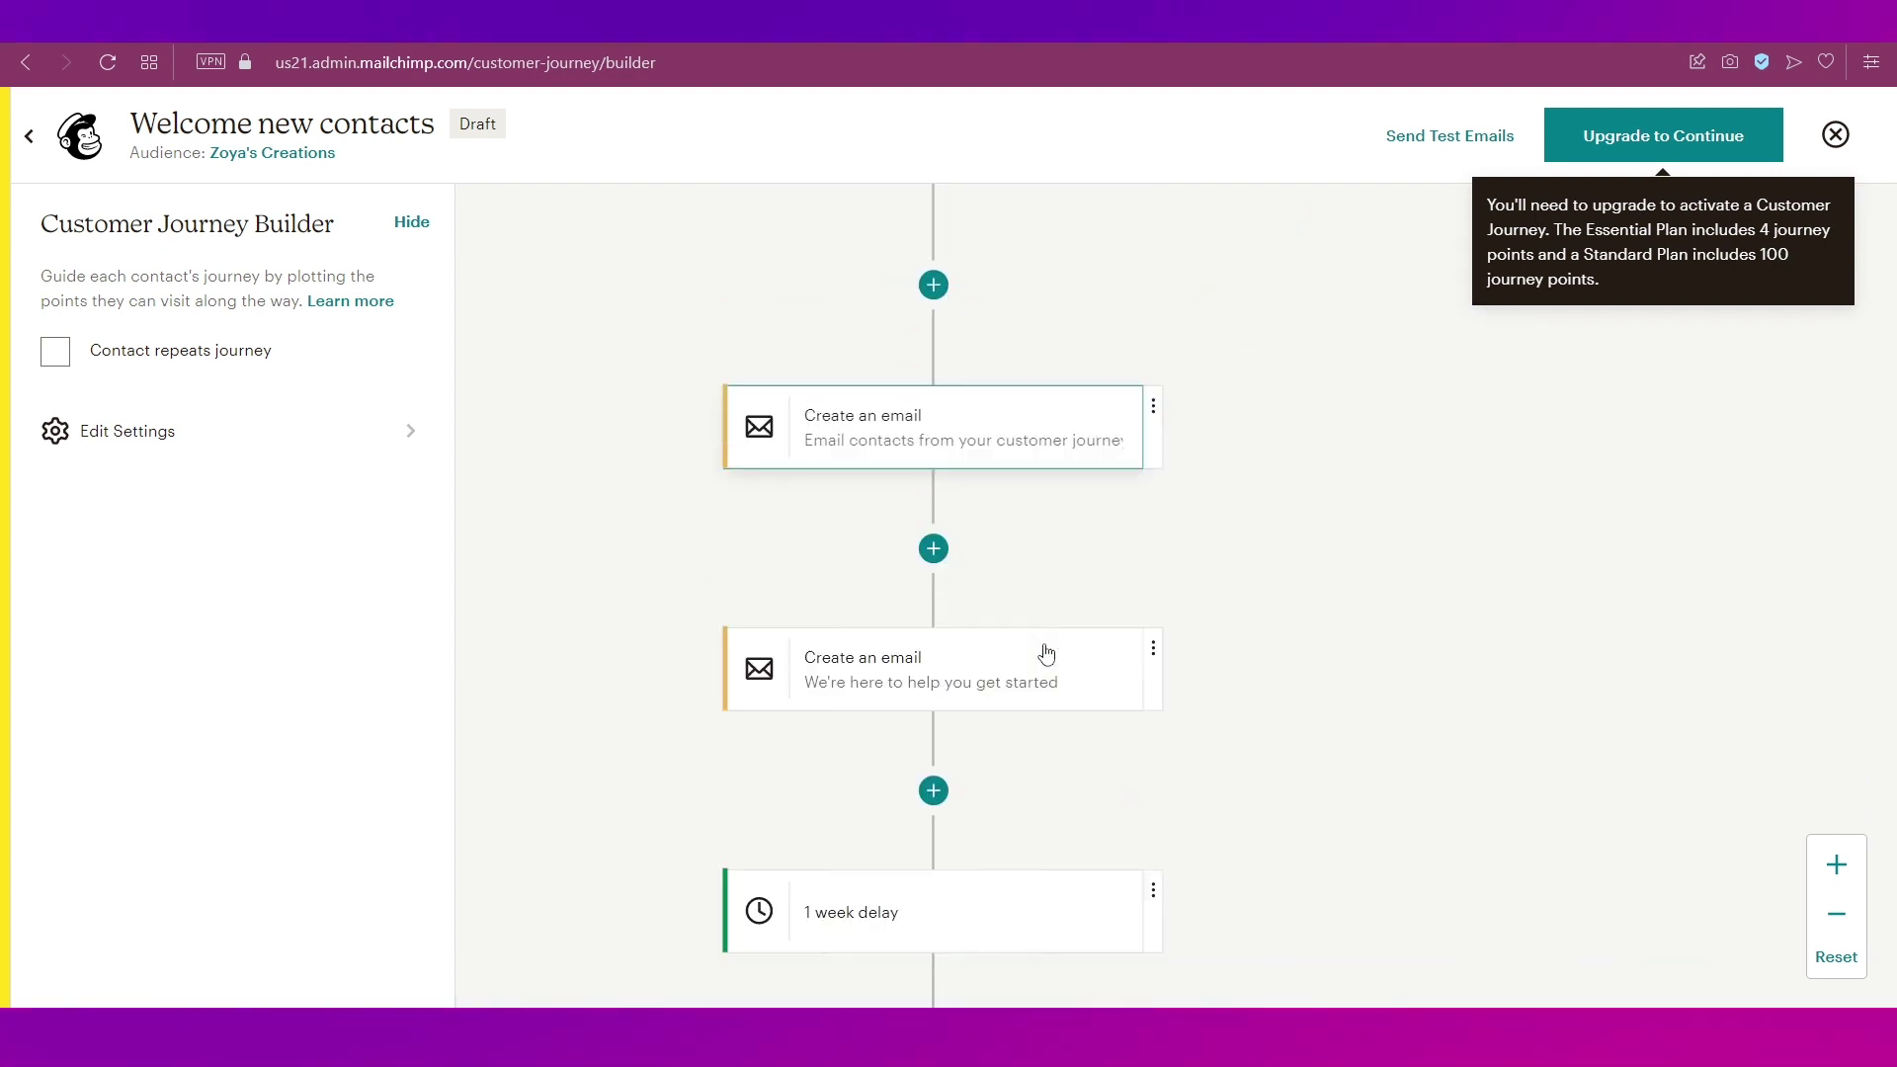
pyautogui.scroll(-6, 1046, 654)
pyautogui.scroll(5, 1046, 654)
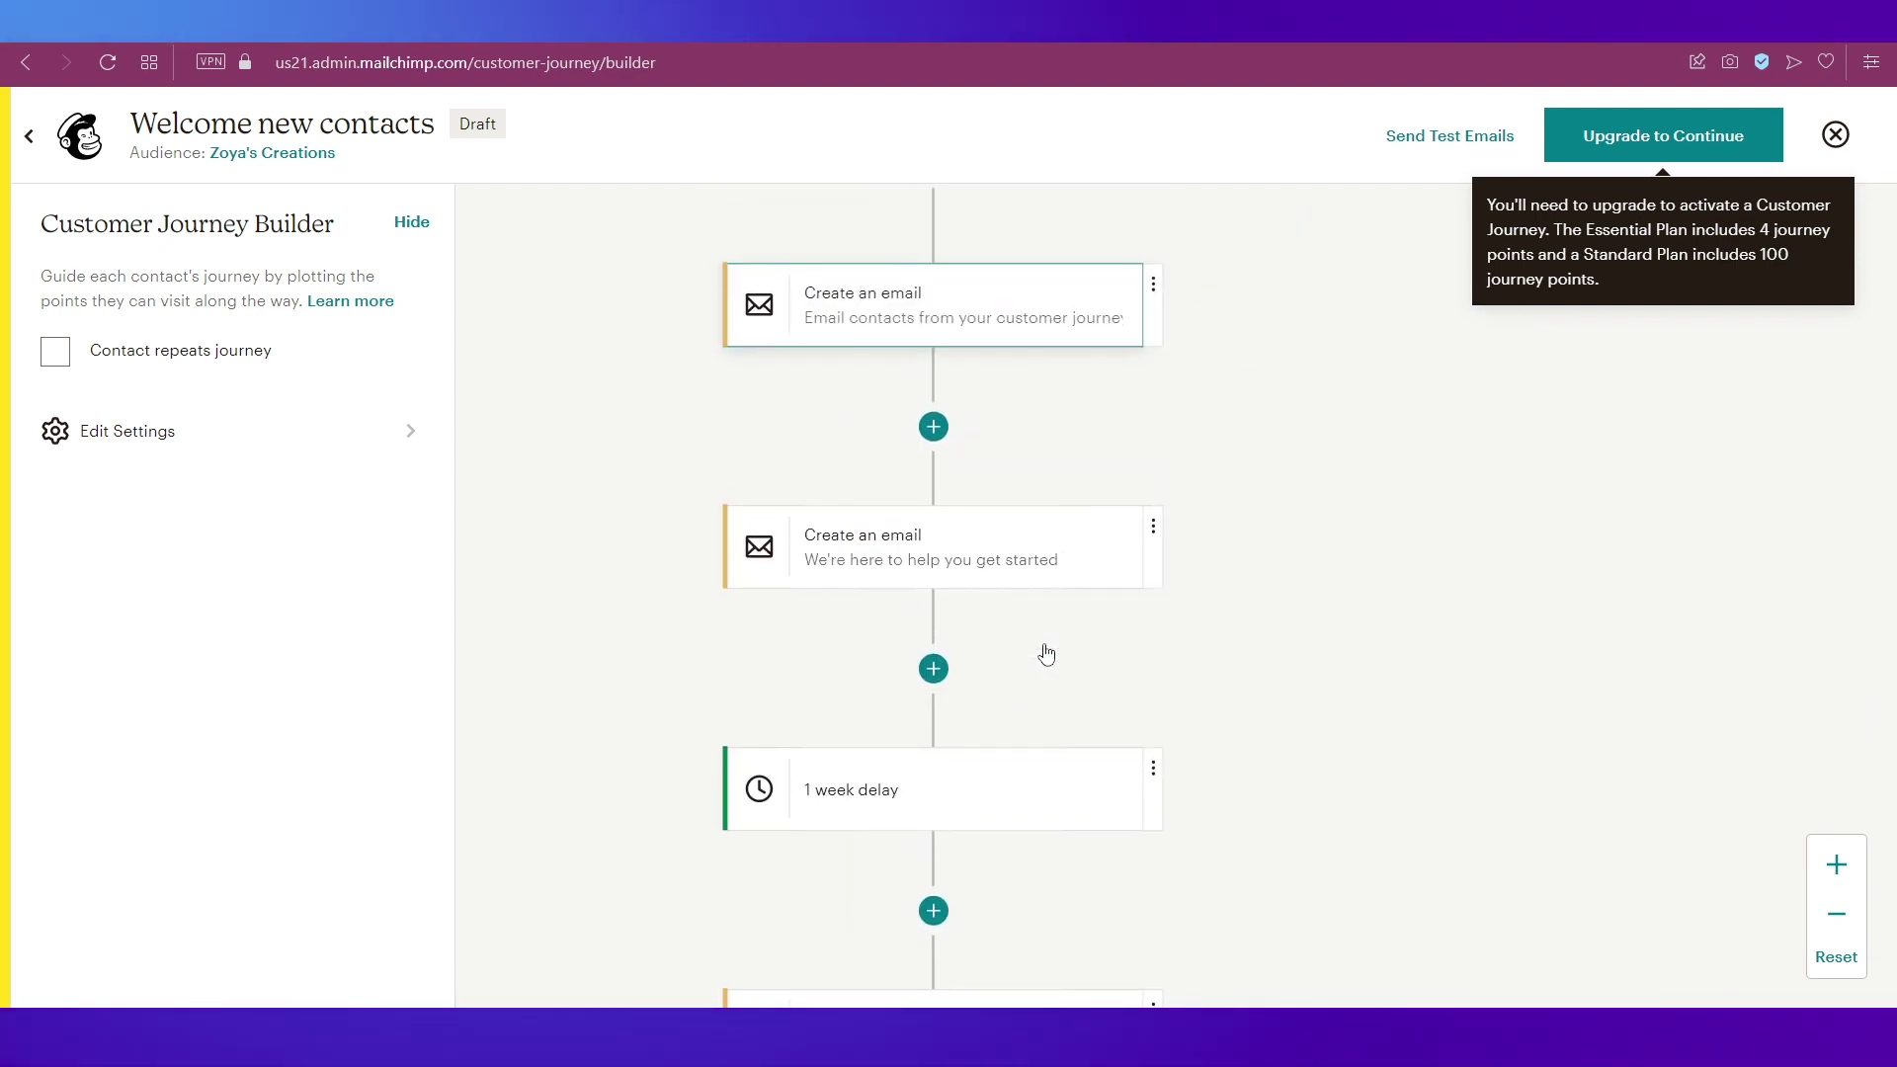
pyautogui.click(1152, 526)
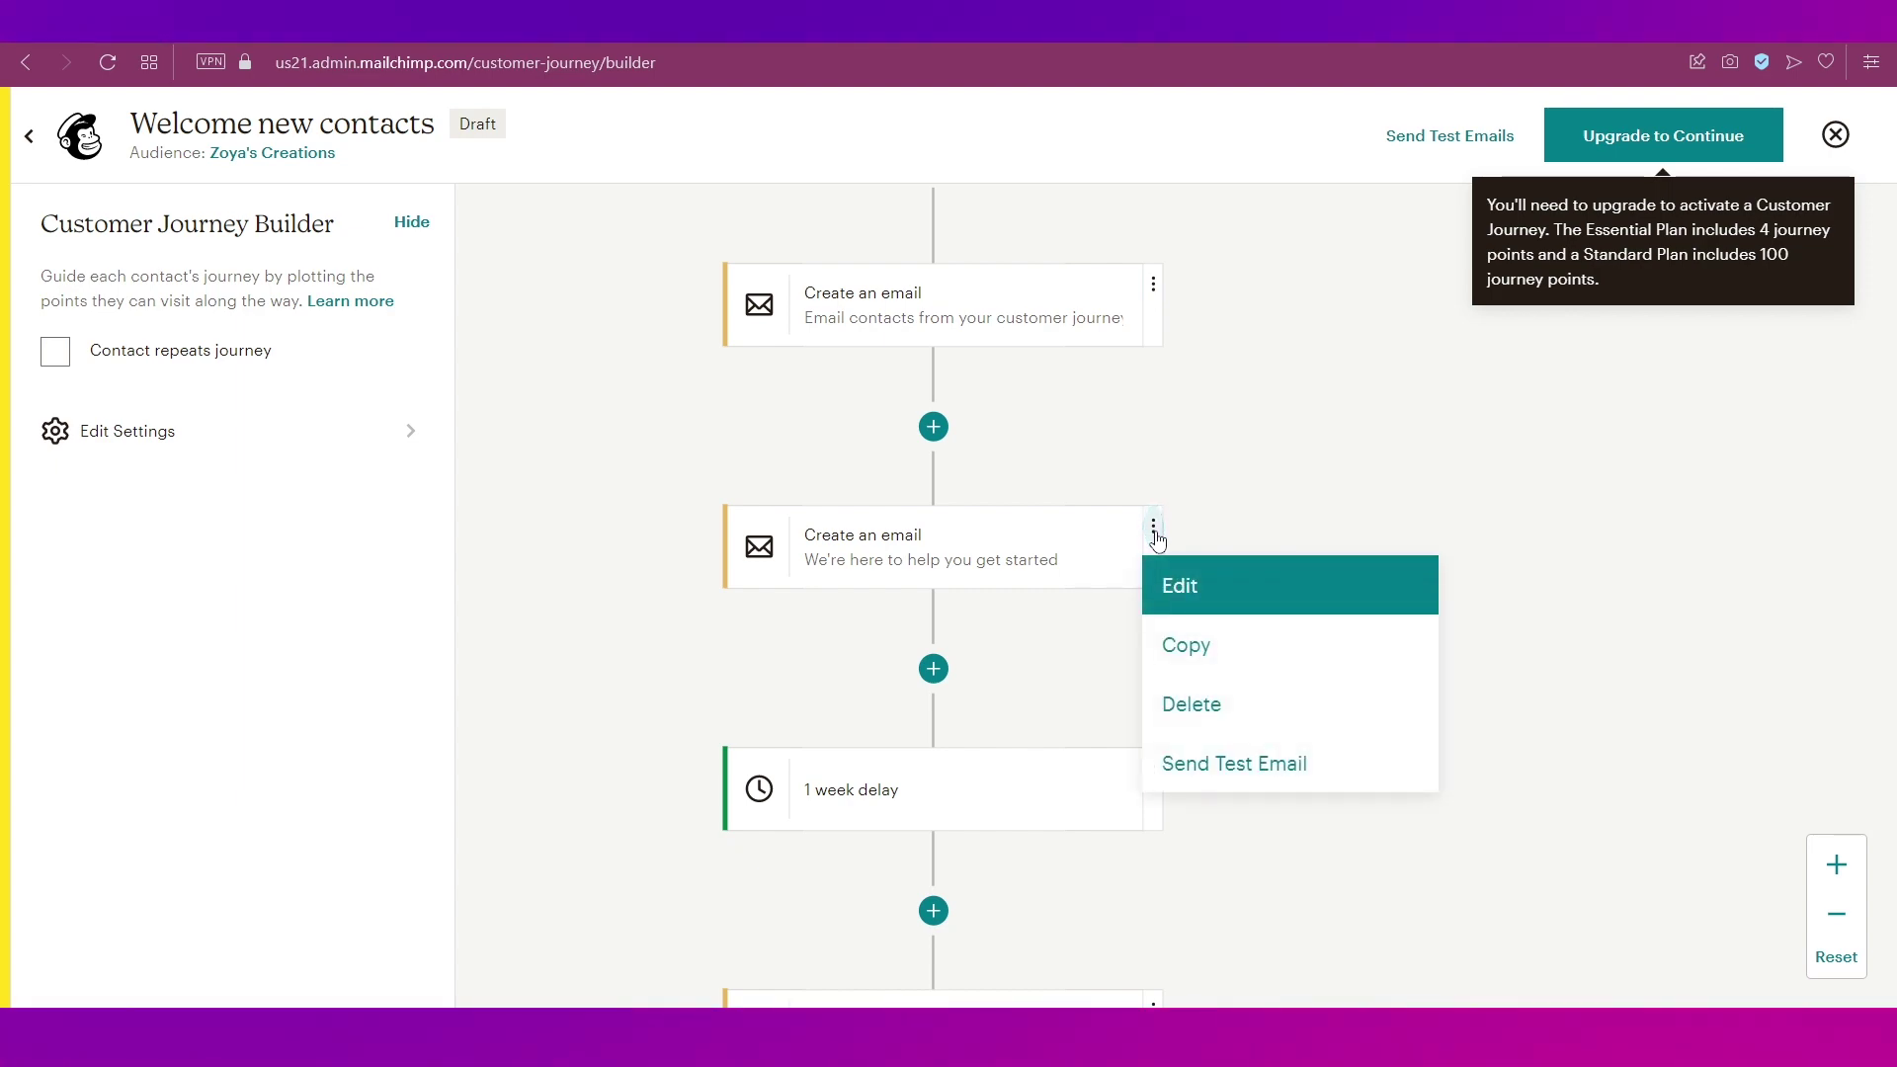
pyautogui.click(1198, 736)
pyautogui.click(1075, 711)
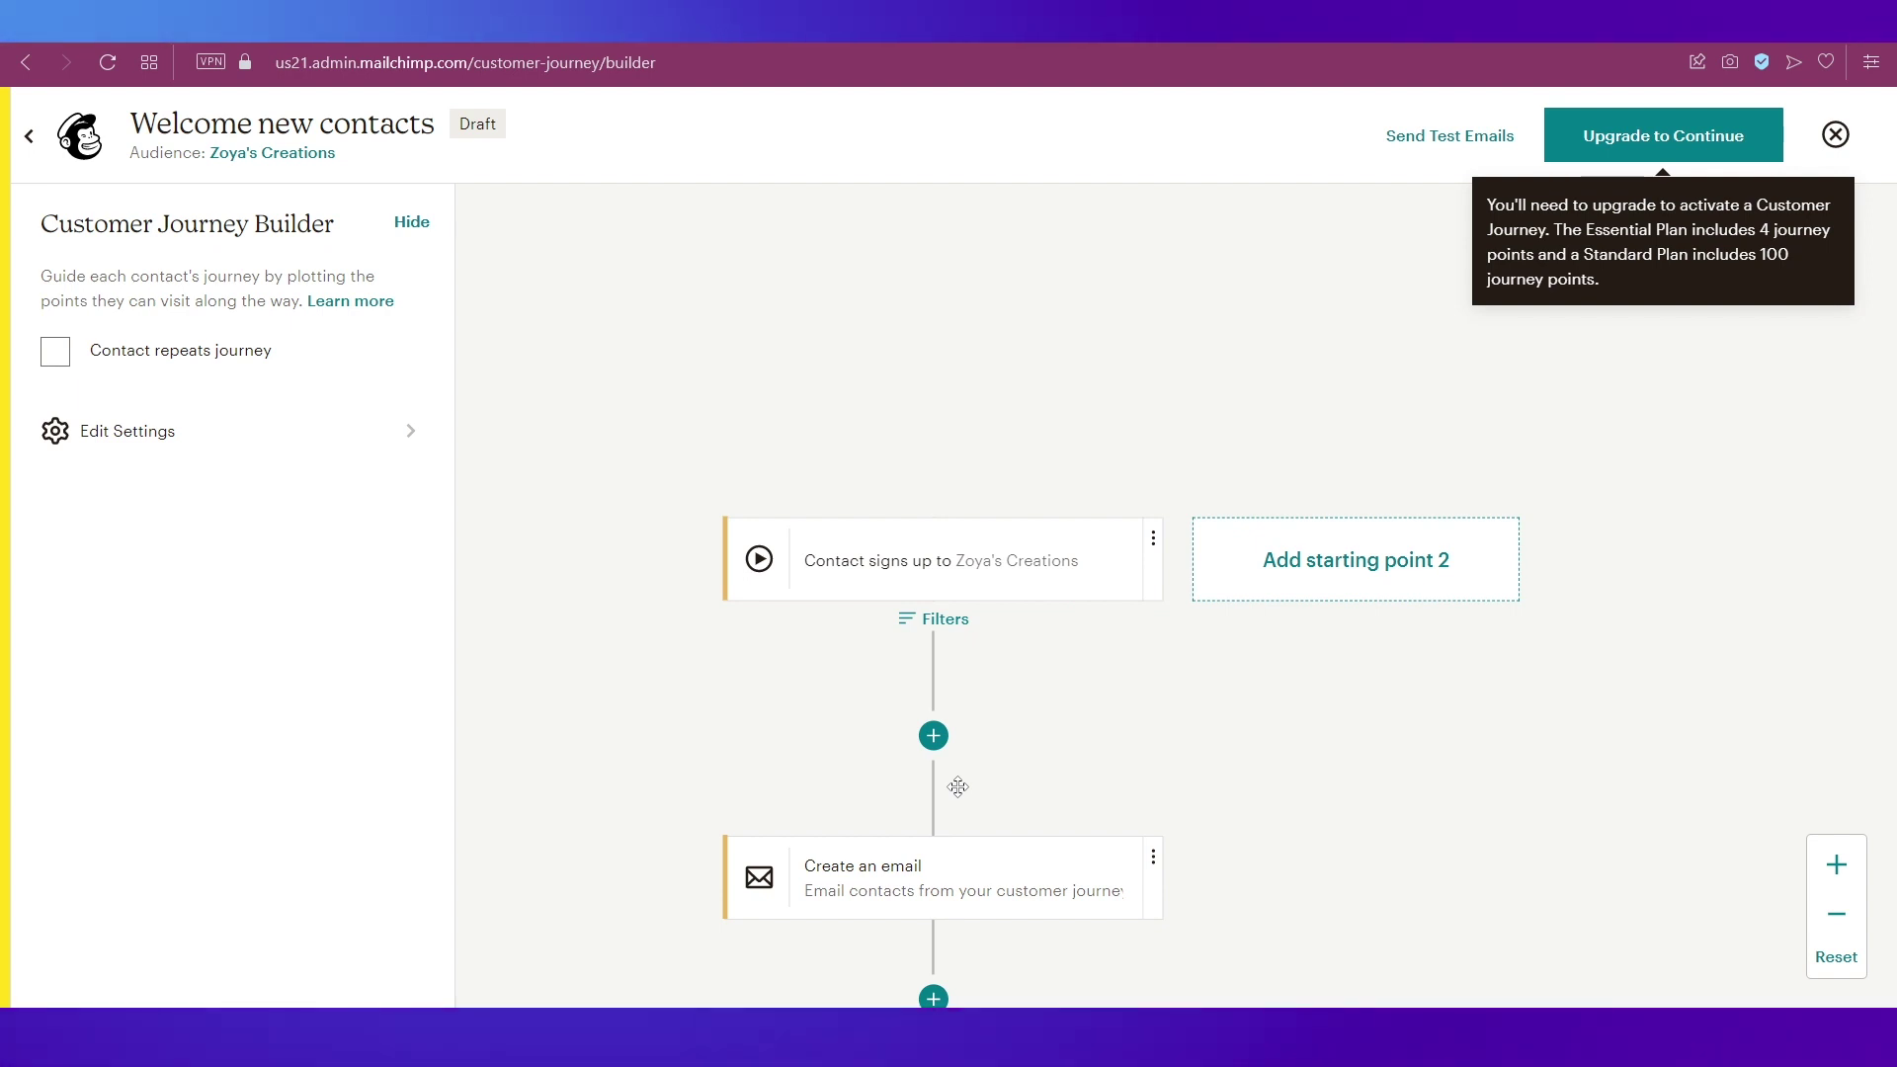
pyautogui.click(933, 739)
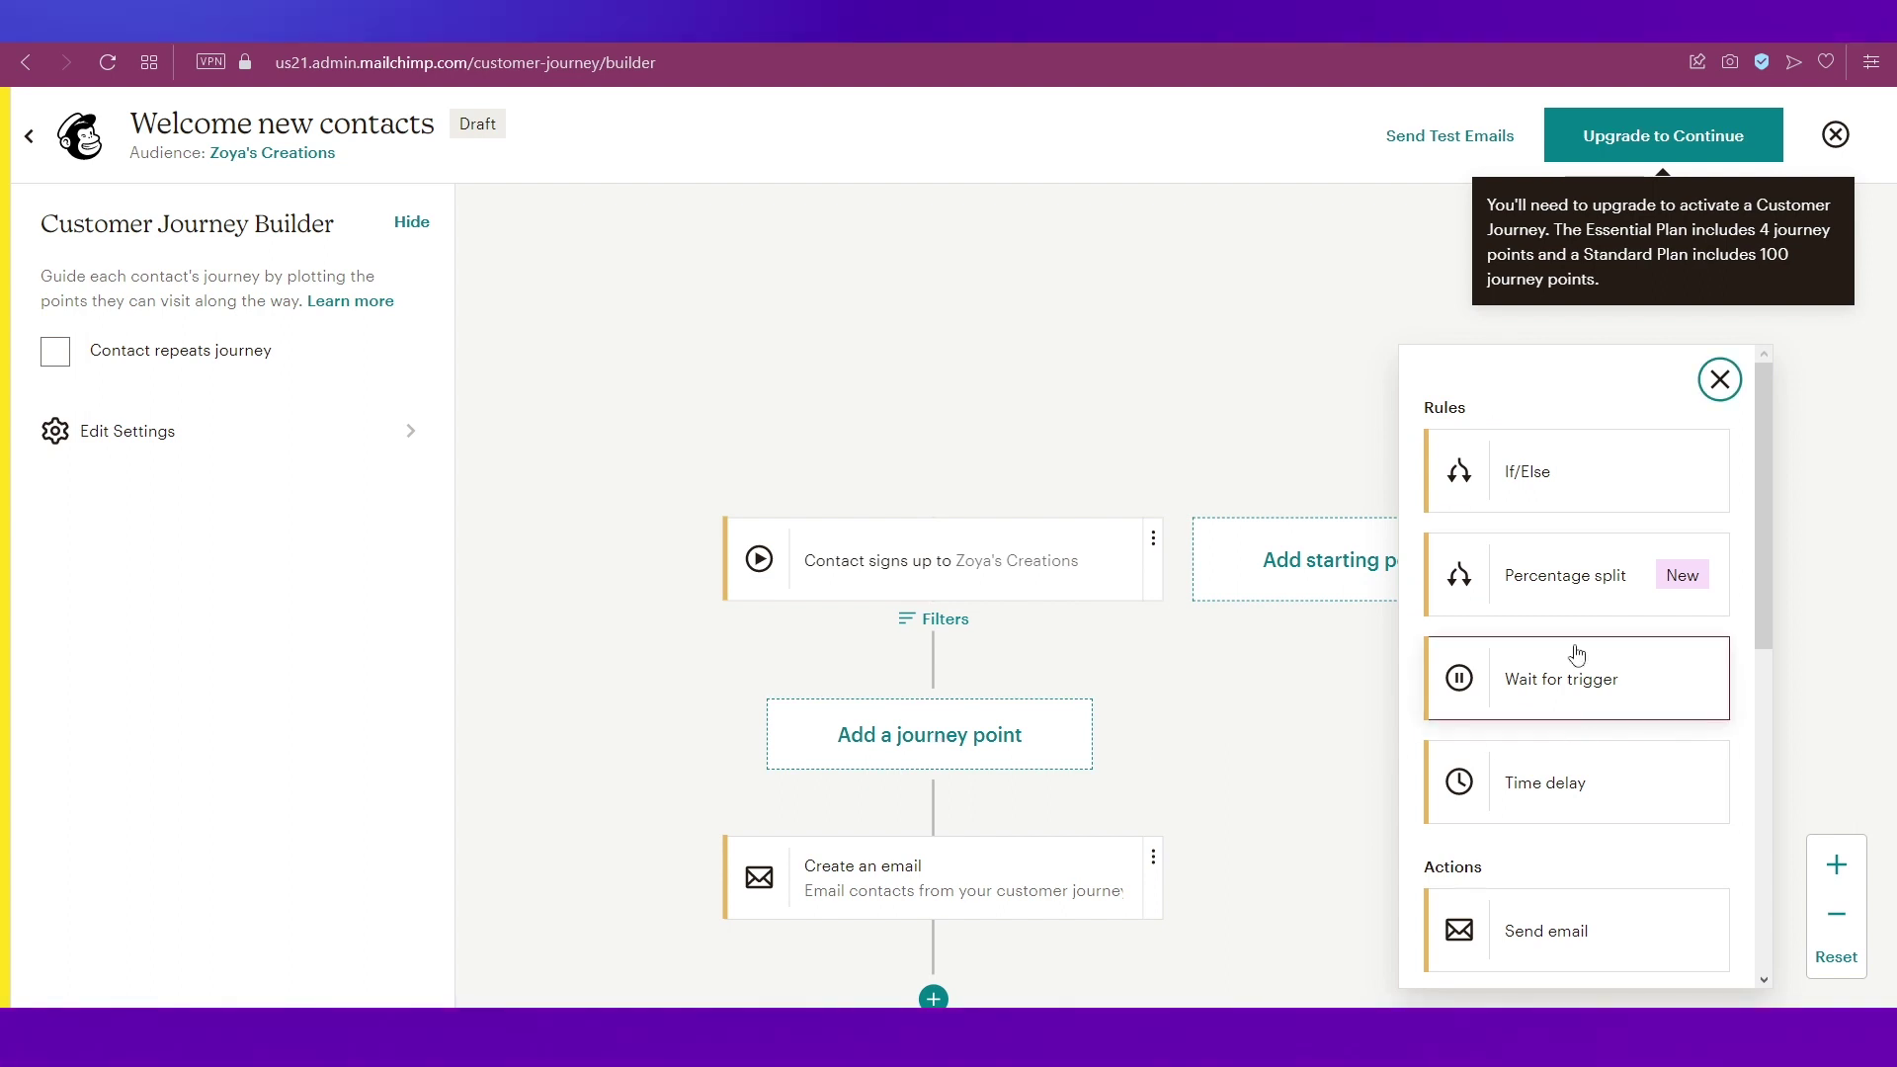
# Add an If/Else branch for contacts who opened any of the last 5 campaigns.
pyautogui.click(1556, 482)
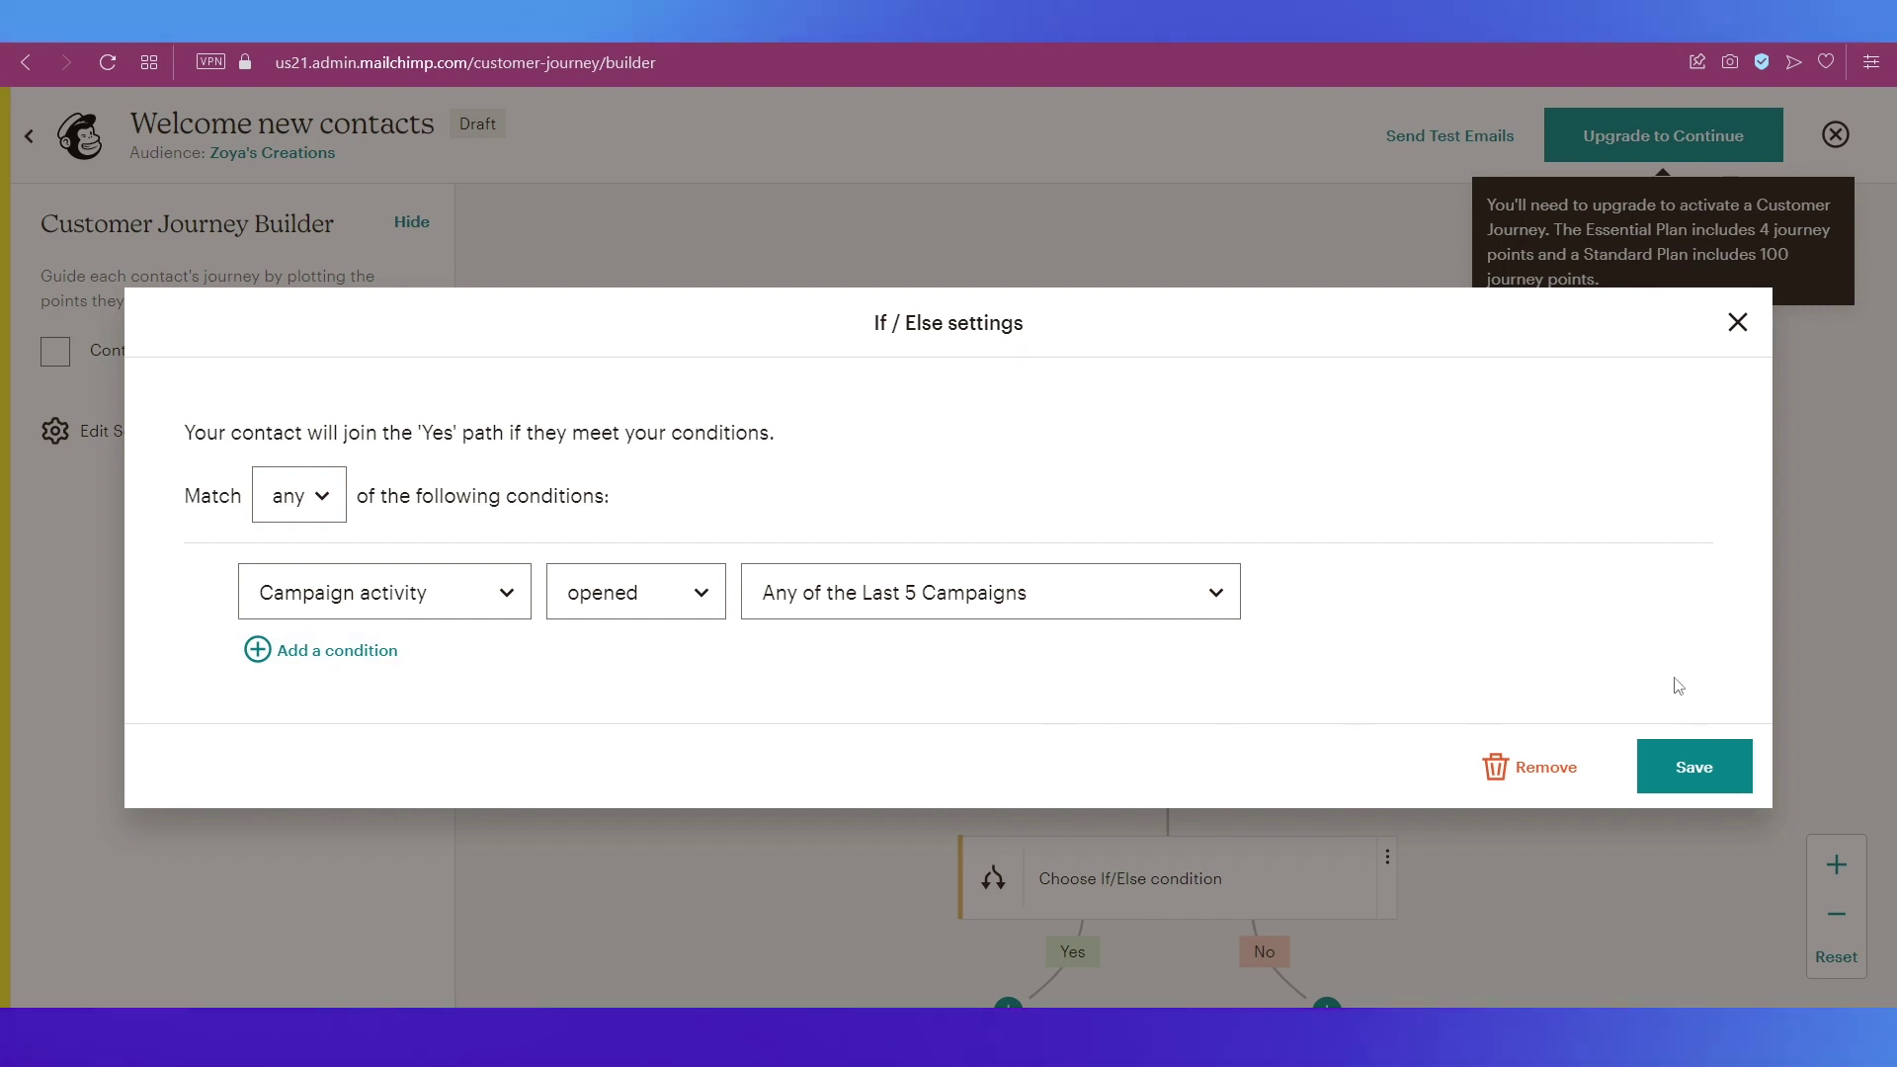
pyautogui.click(1688, 776)
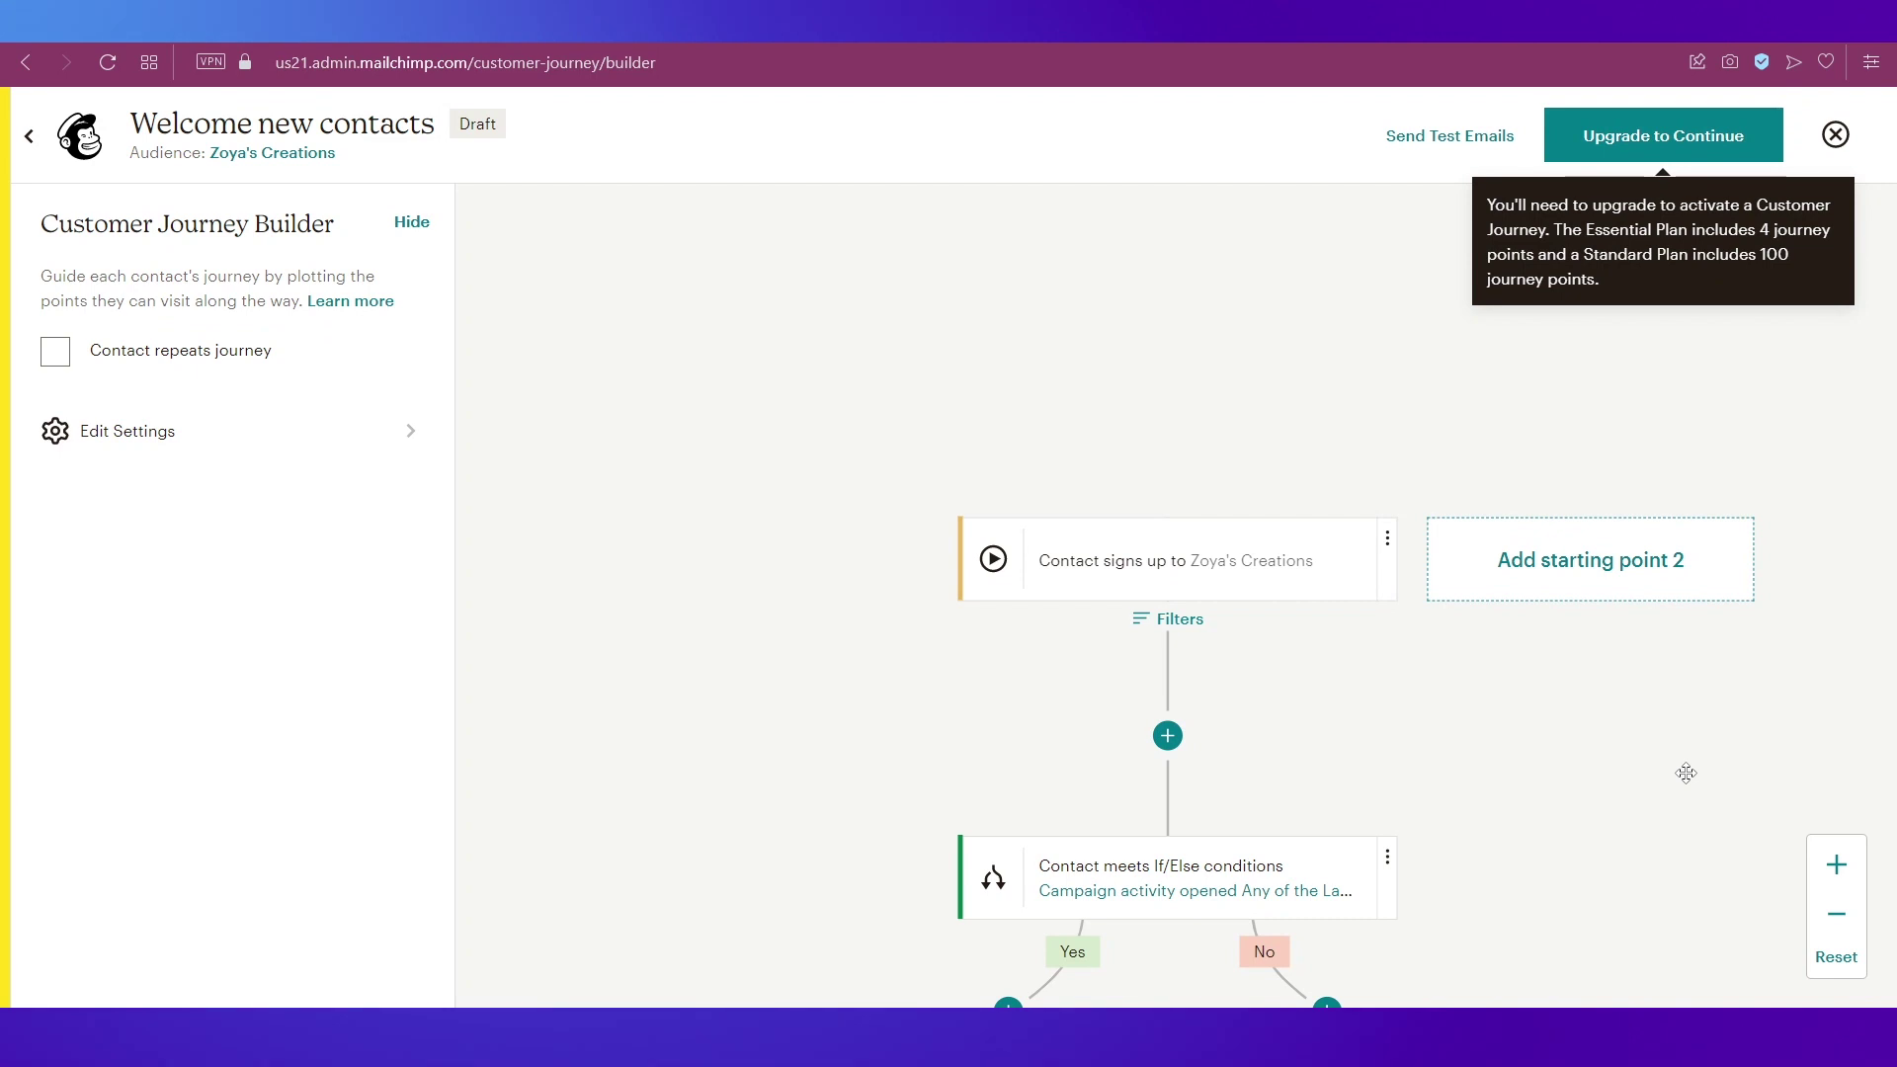
pyautogui.moveTo(1685, 770); pyautogui.dragTo(1512, 486)
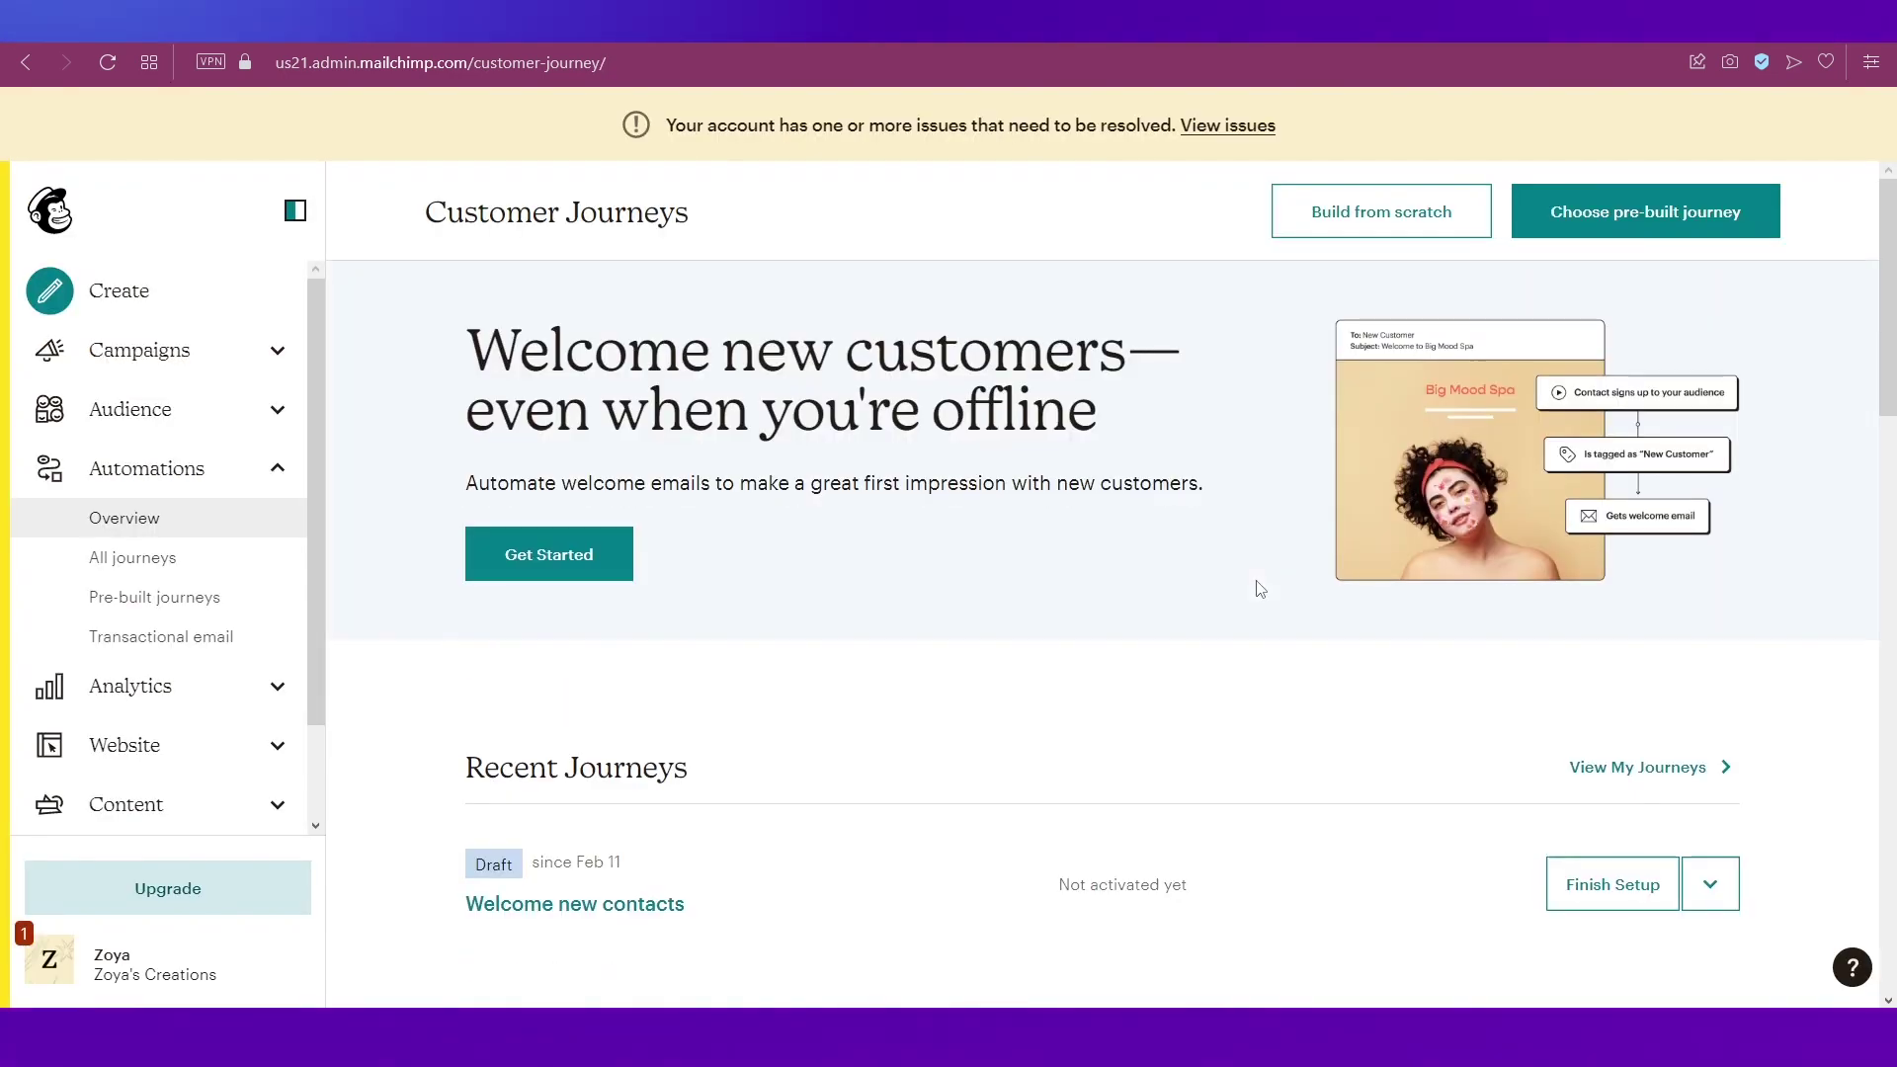
pyautogui.scroll(-2, 1253, 589)
pyautogui.scroll(-1, 889, 573)
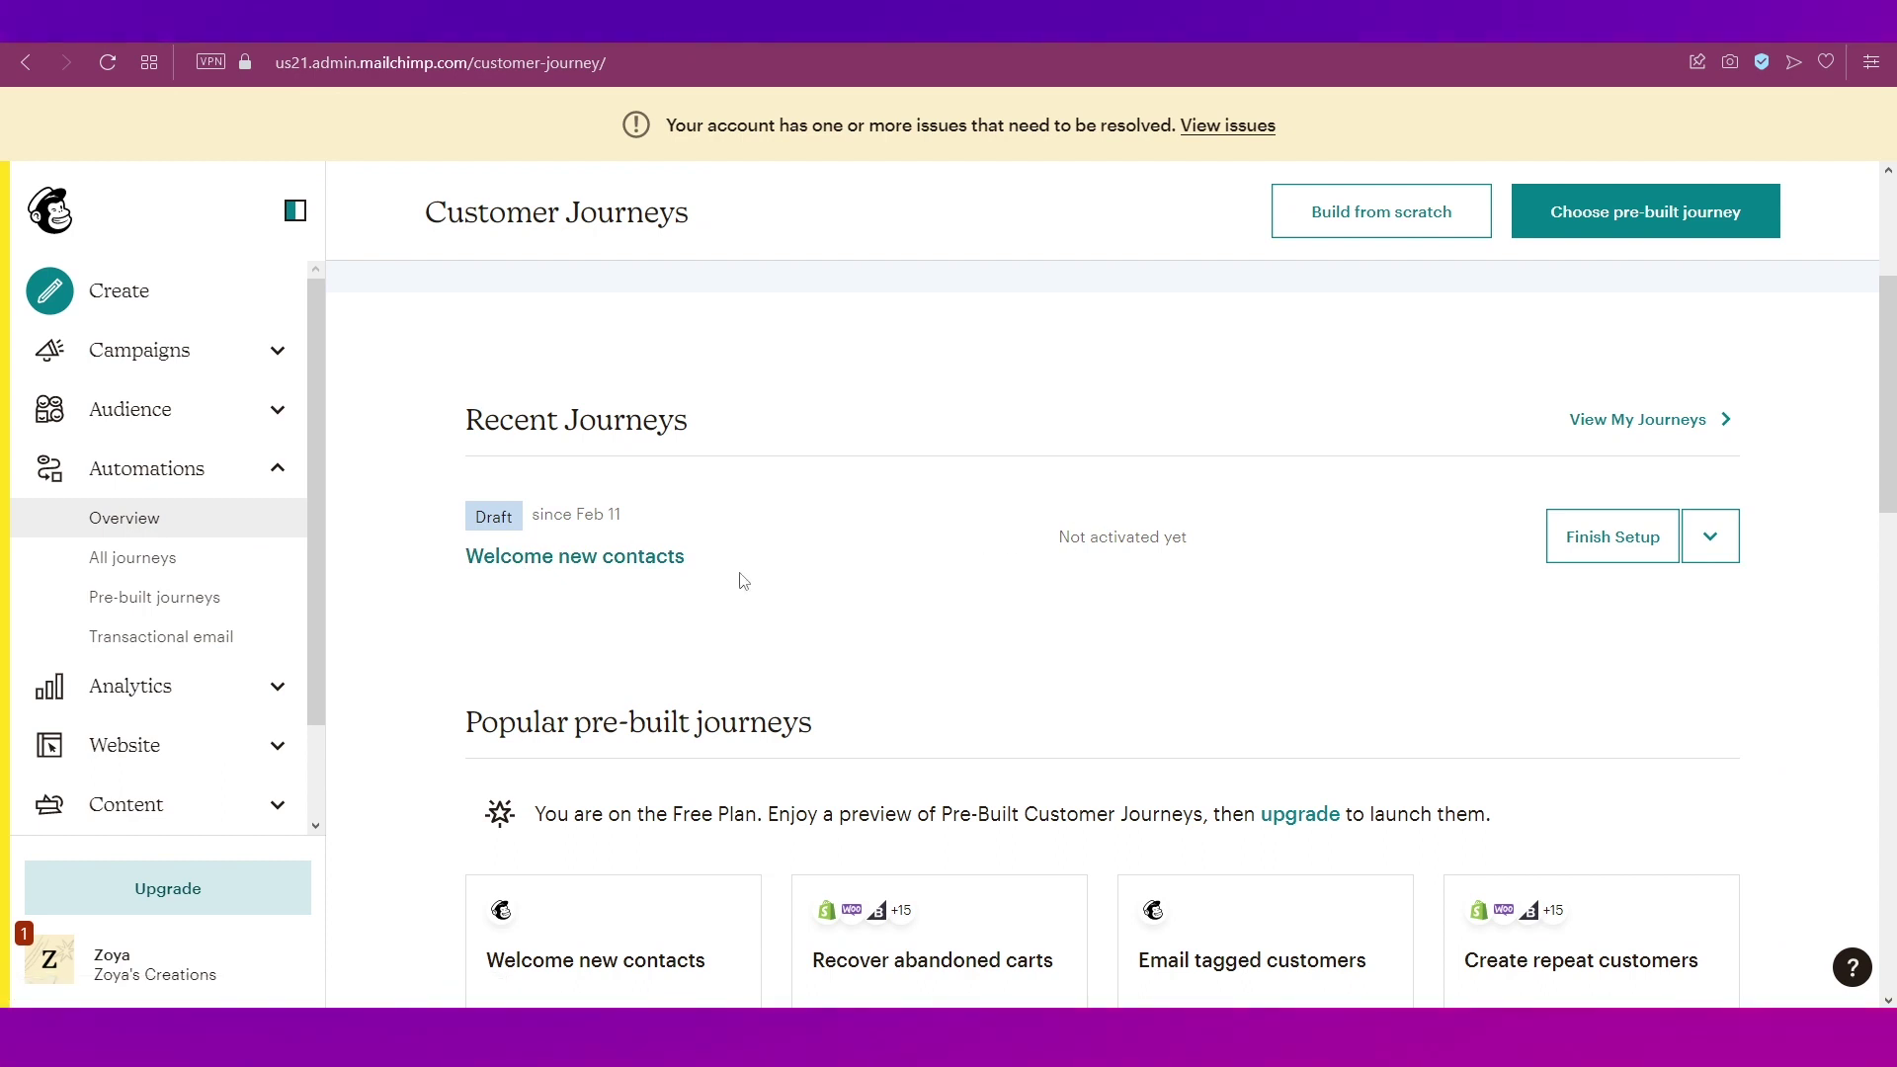
pyautogui.scroll(3, 743, 580)
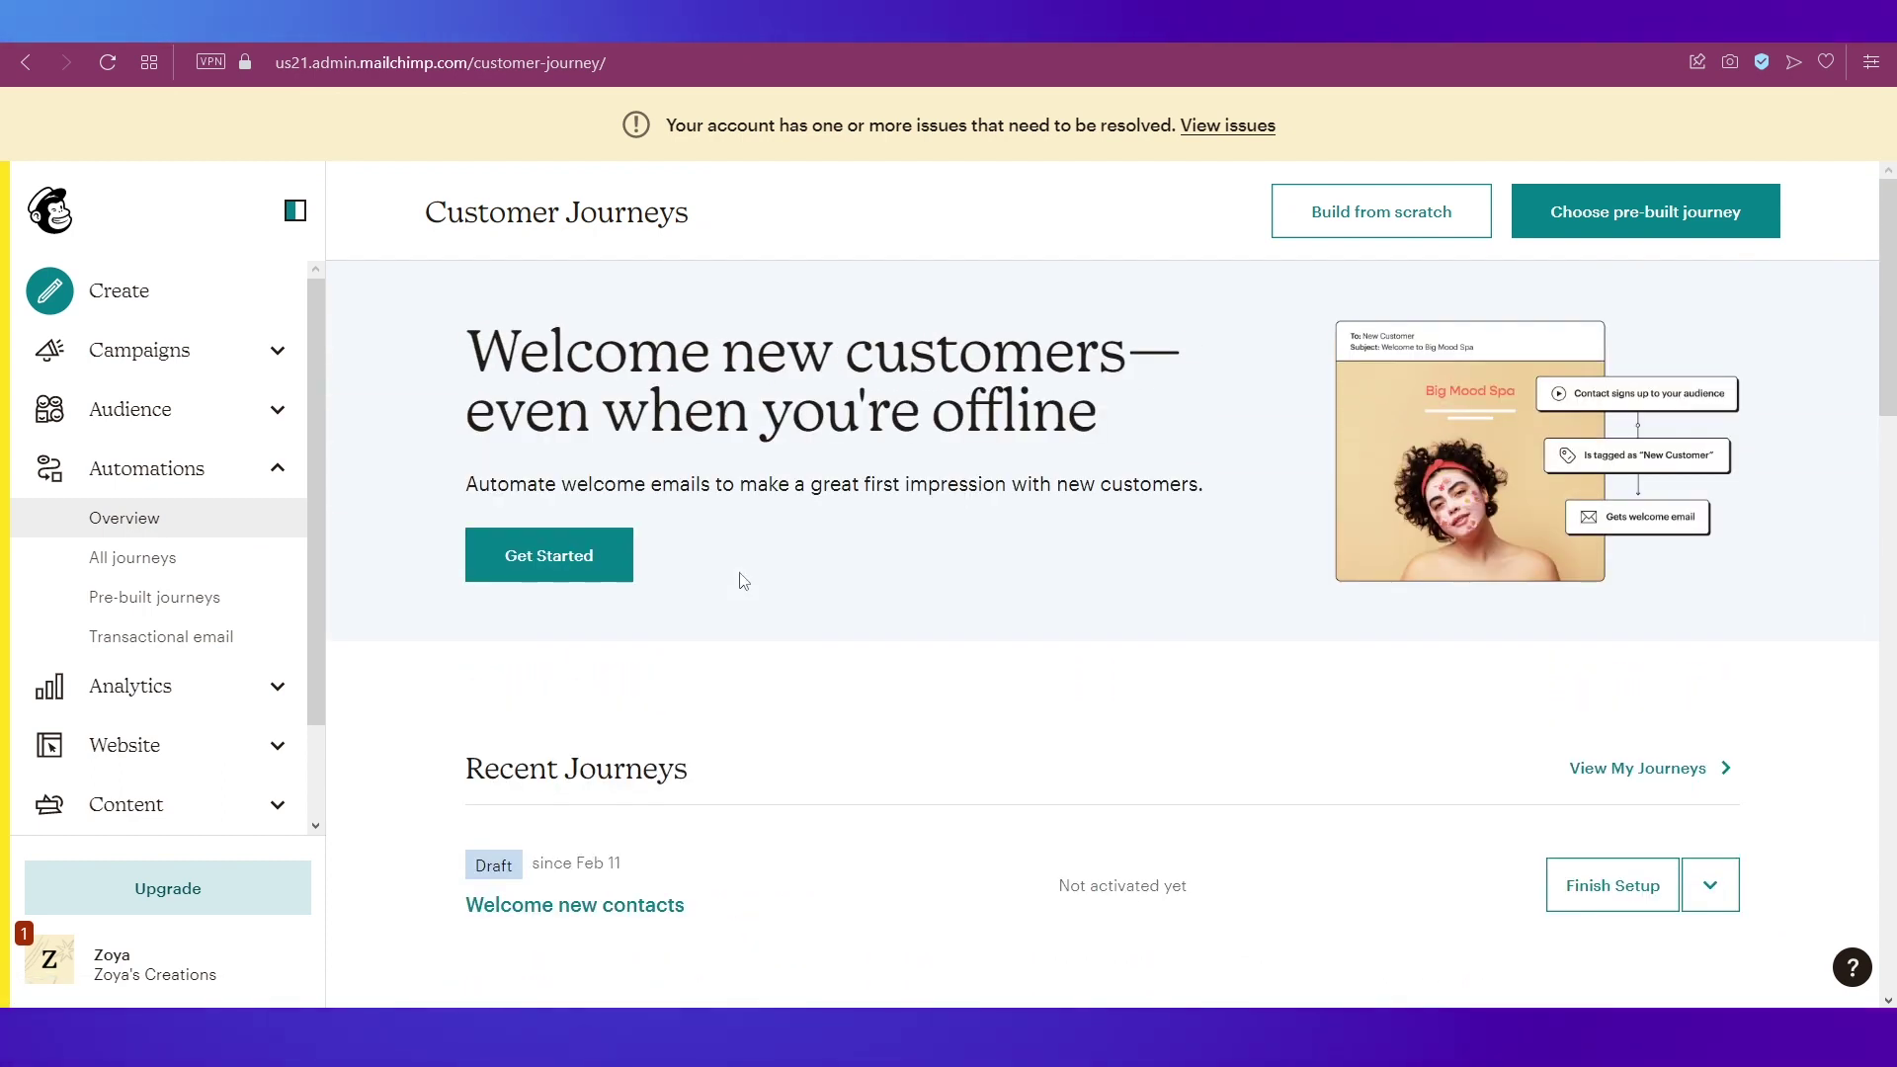